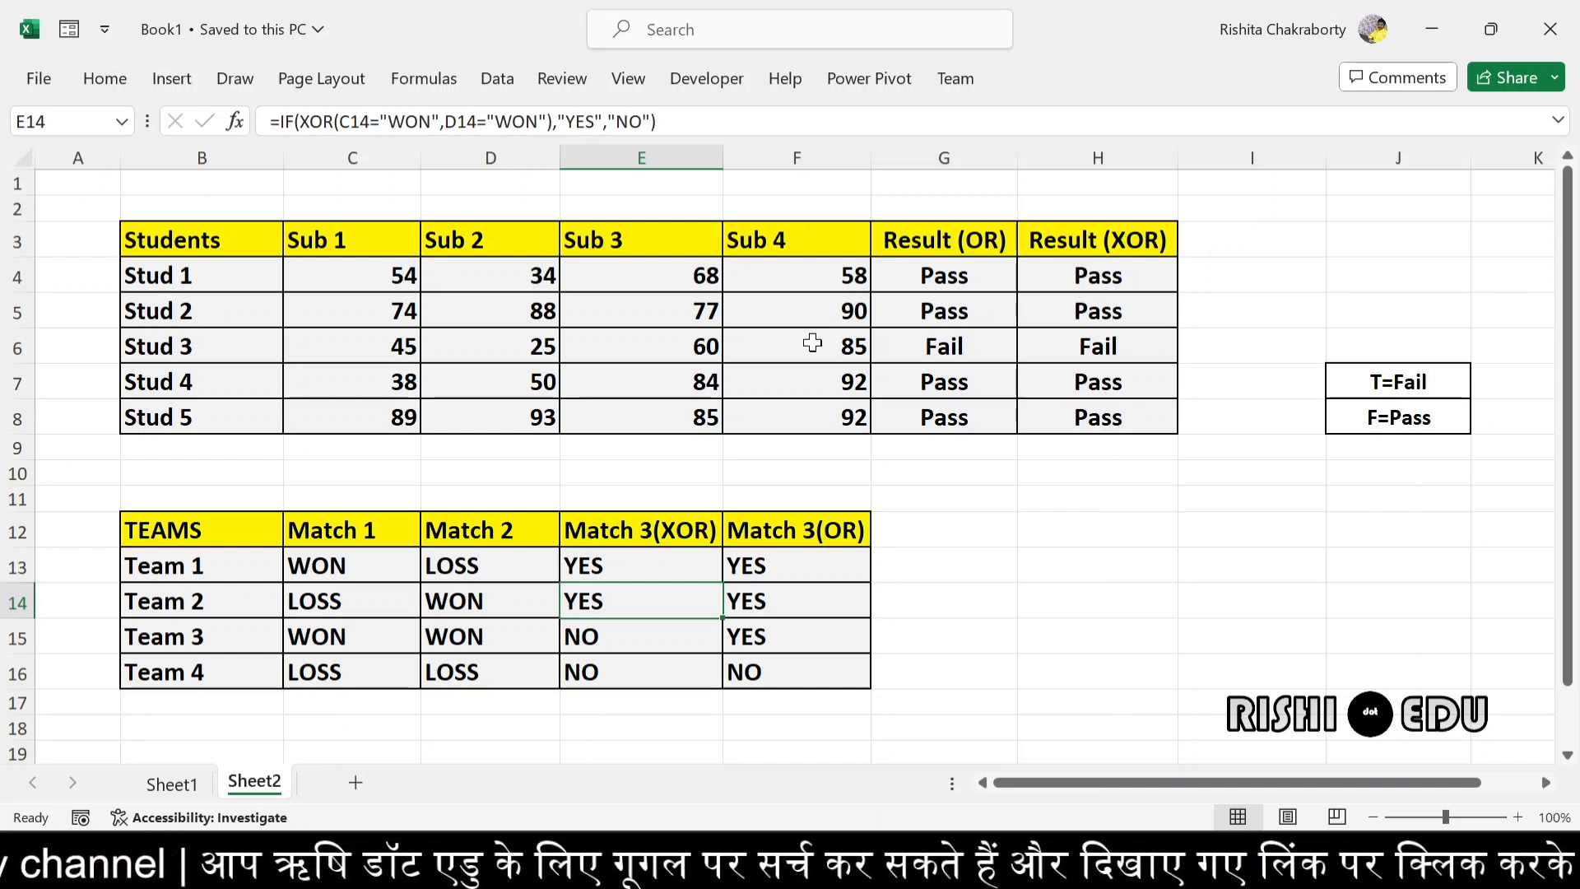
- Examine the OR formula in G4 and the subject marks of Stud 1, Stud 2 and Stud 3
double_click(979, 281)
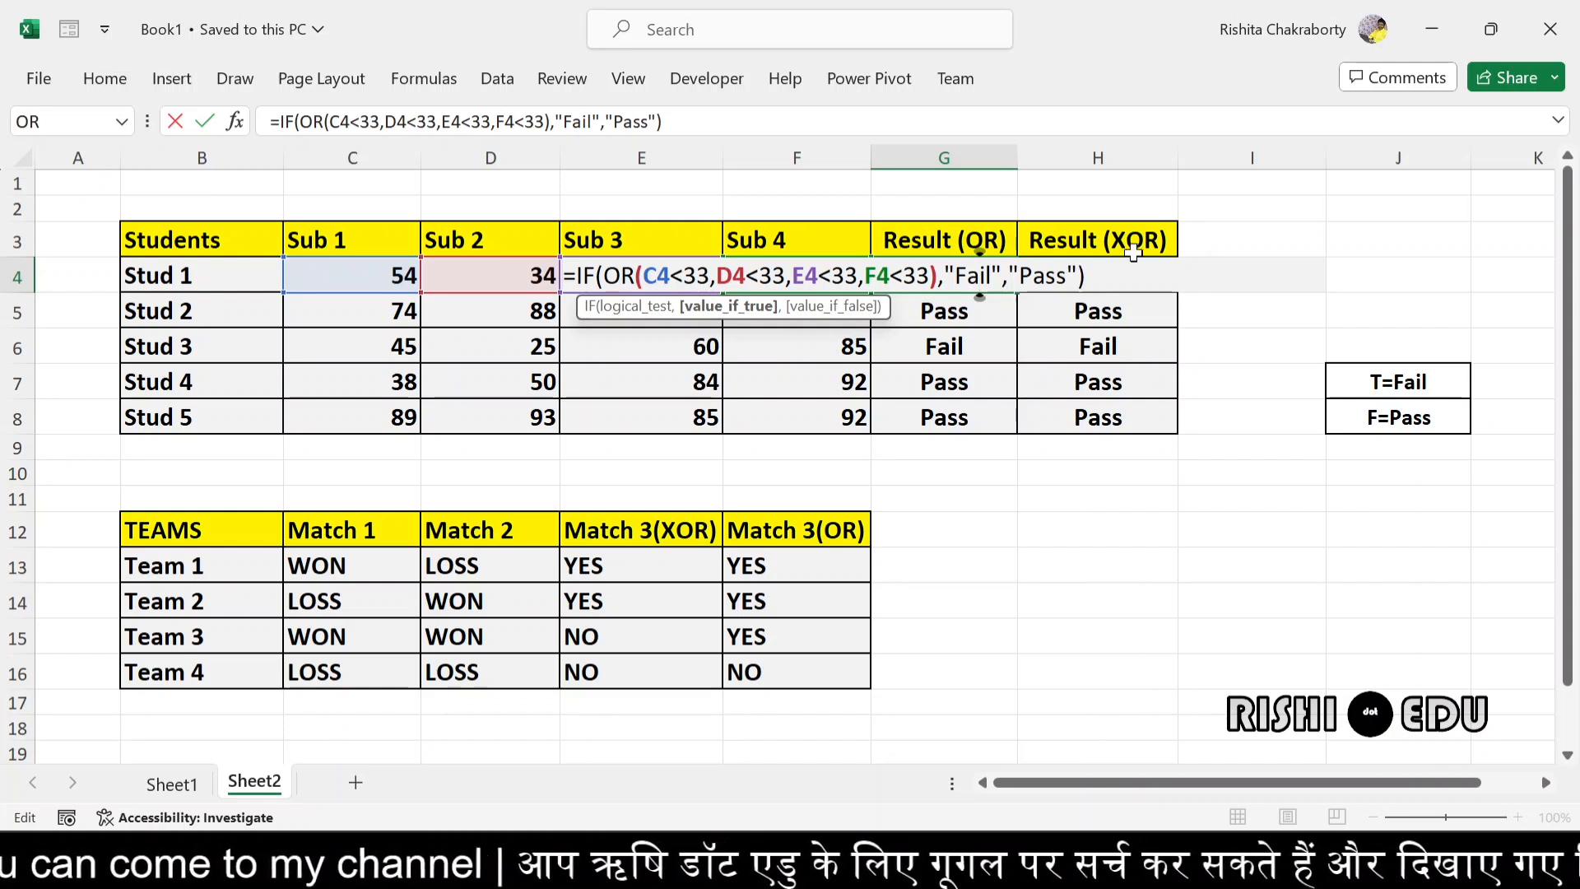
left_click(1114, 276)
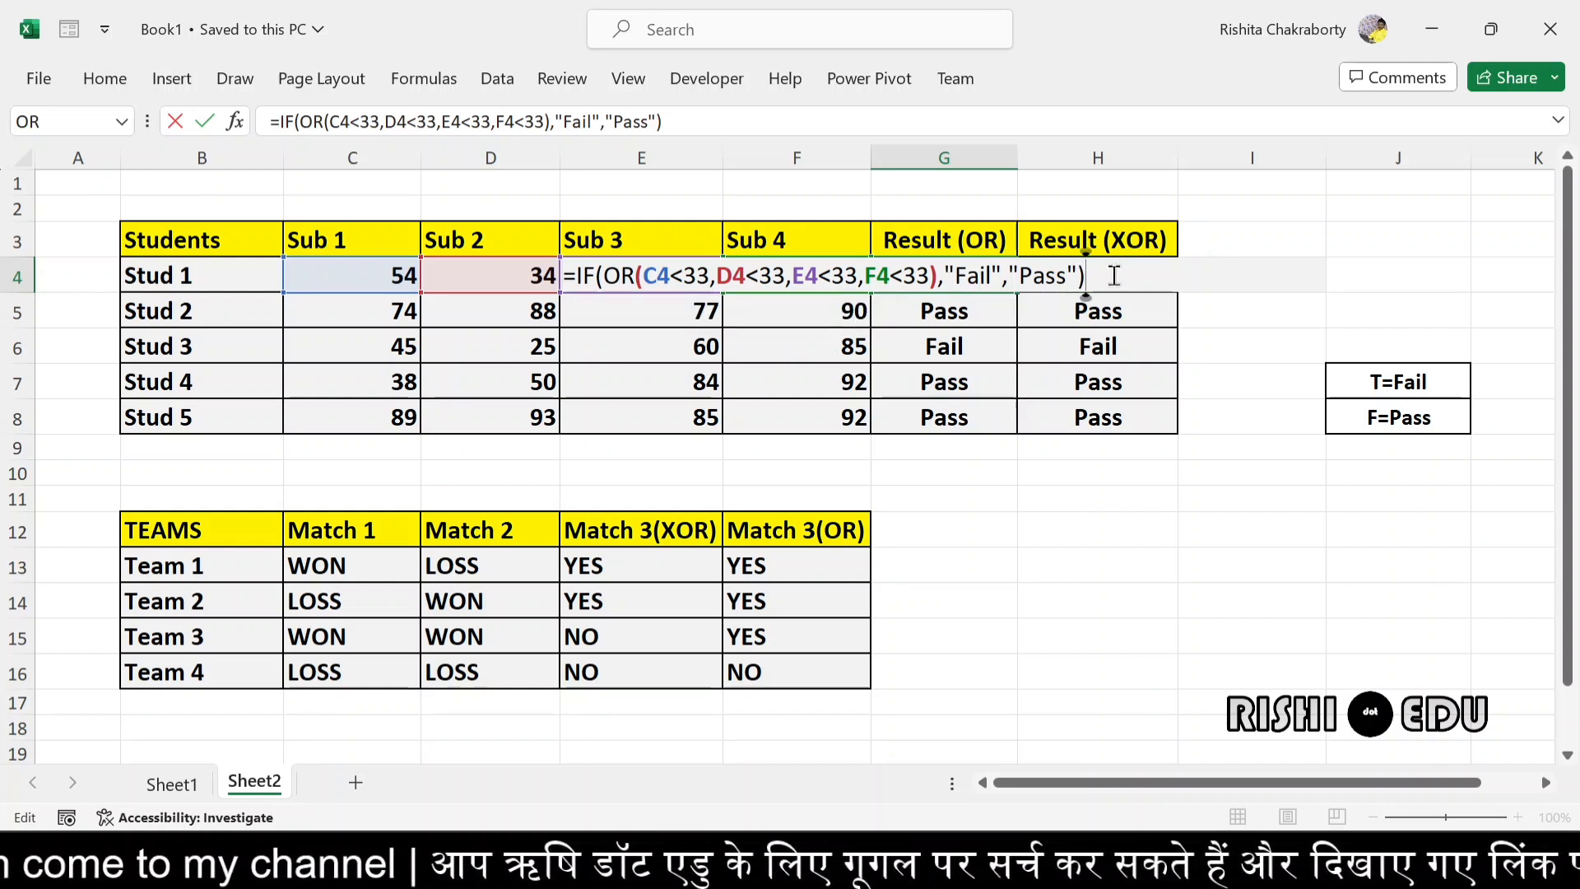
key("Return")
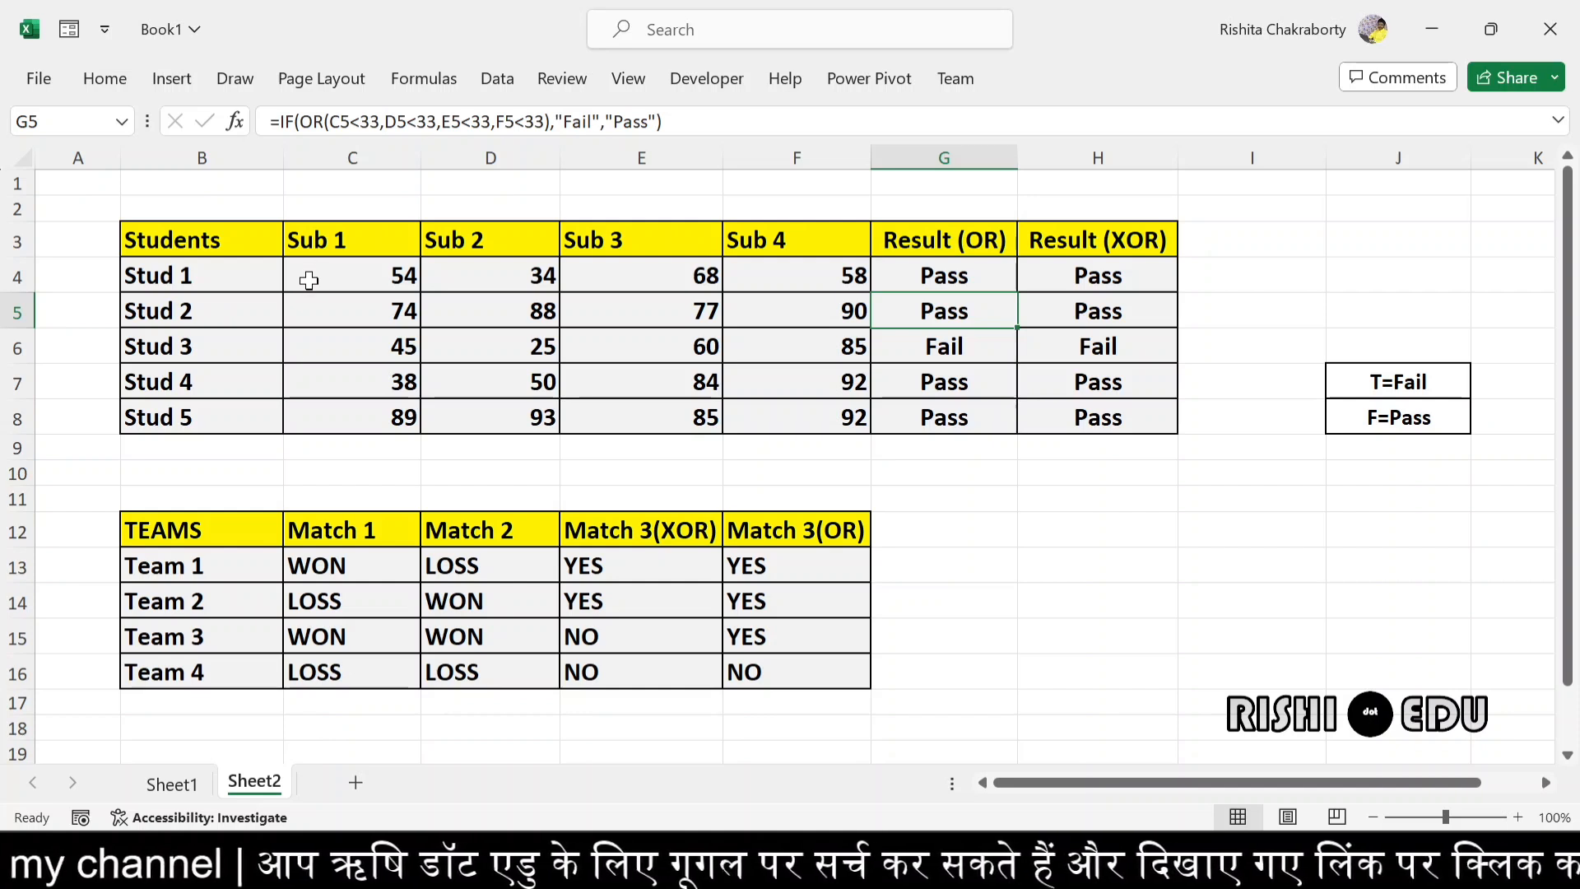
left_click_drag(308, 277, 811, 272)
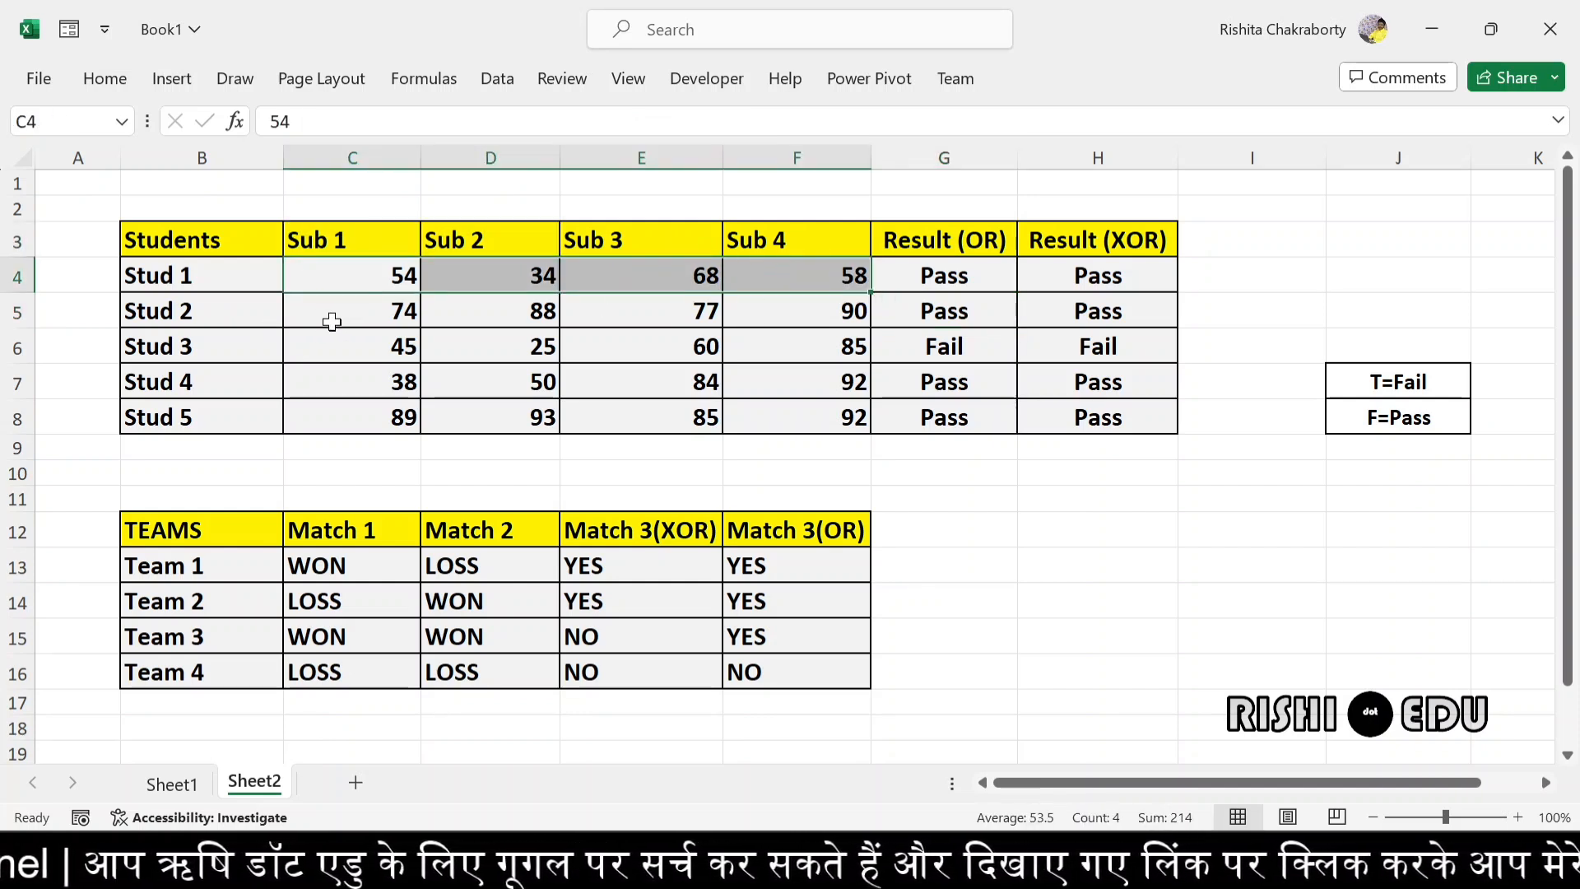
left_click_drag(333, 315, 763, 305)
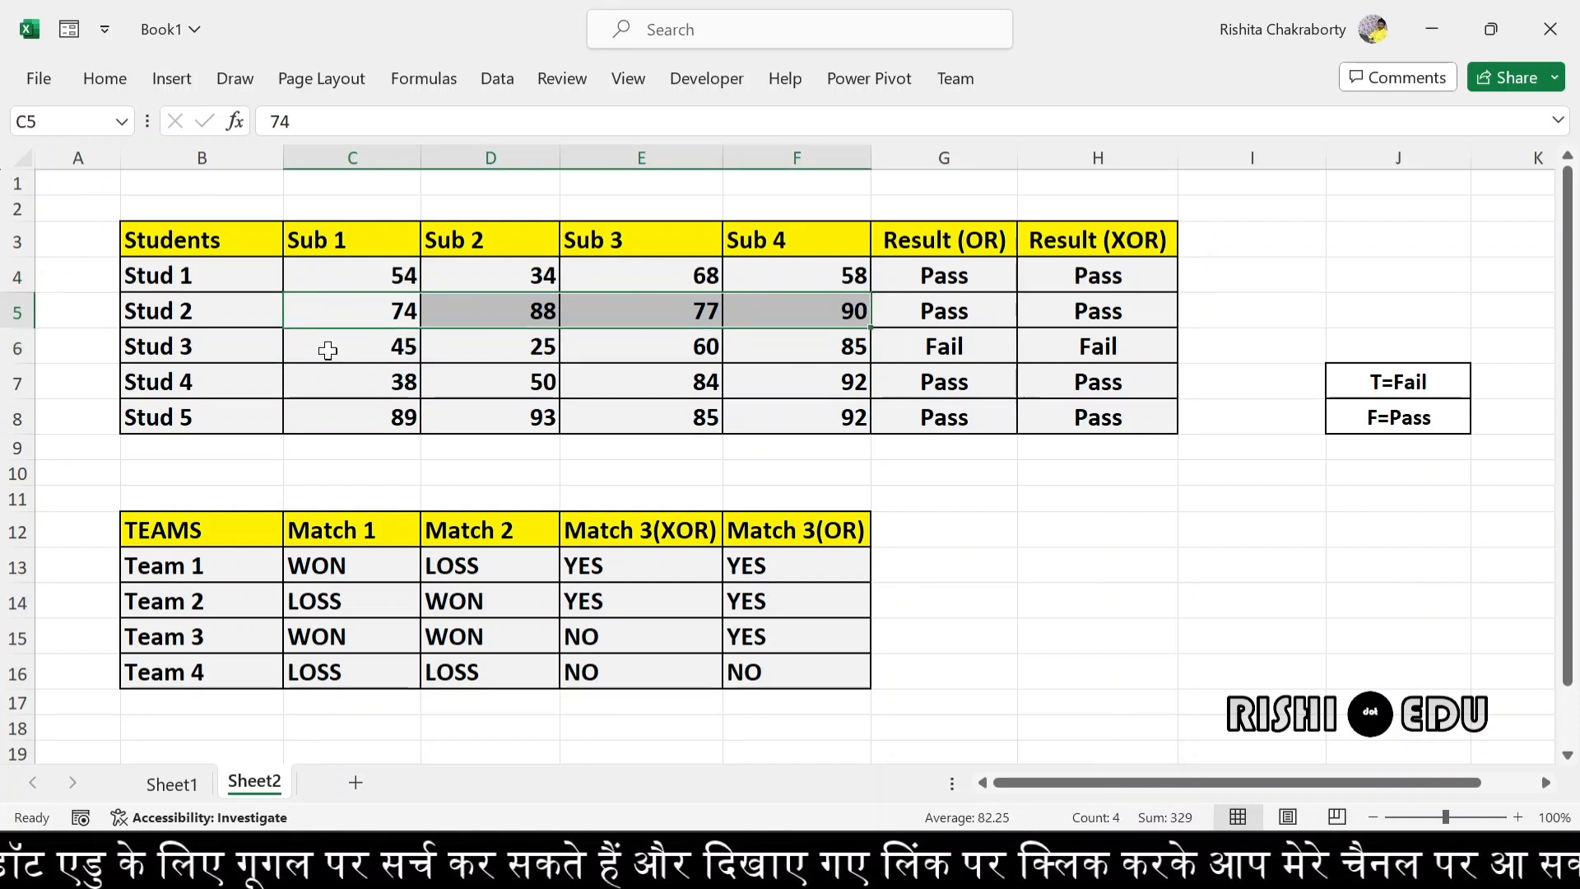
left_click_drag(338, 349, 480, 350)
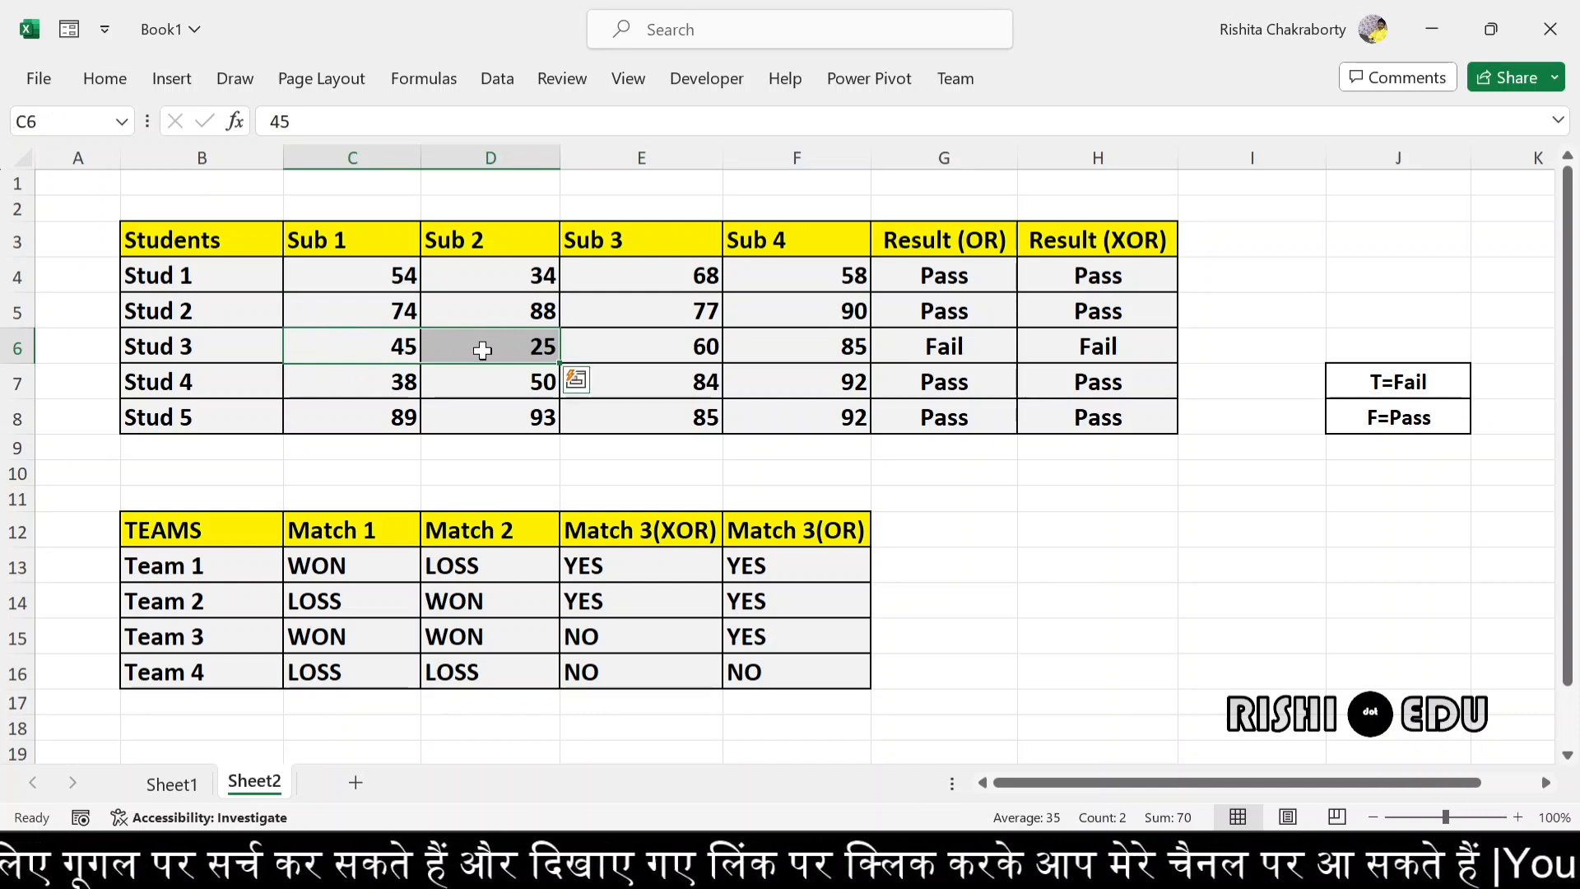
left_click(483, 351)
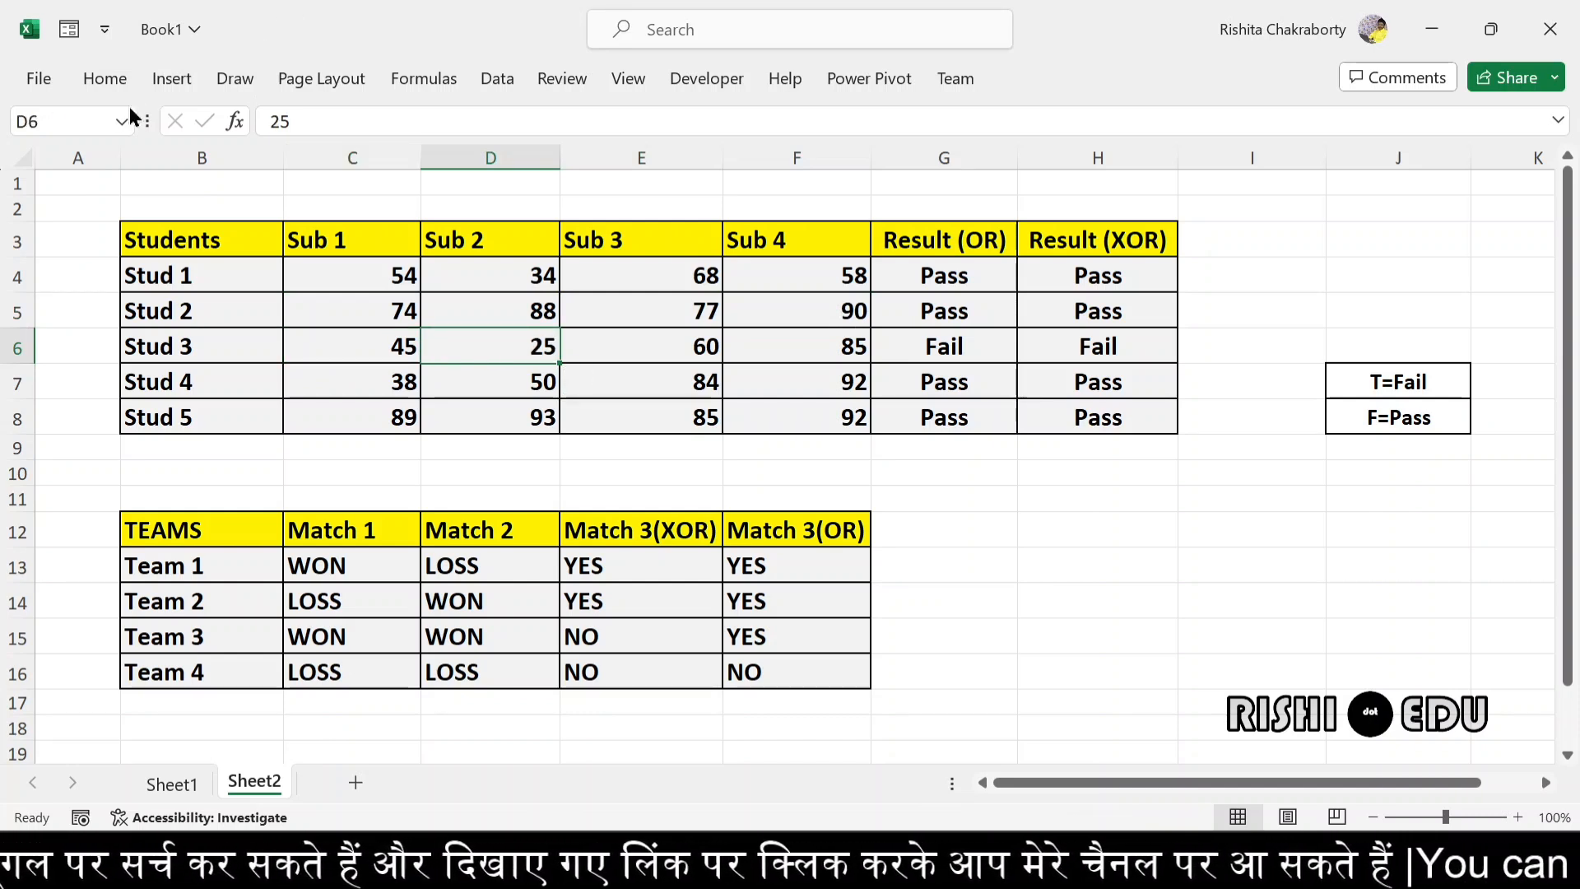
- Apply a Less Than conditional formatting rule of 33 with Light Red Fill with Dark Red Text to the student table B3:H8
left_click(109, 78)
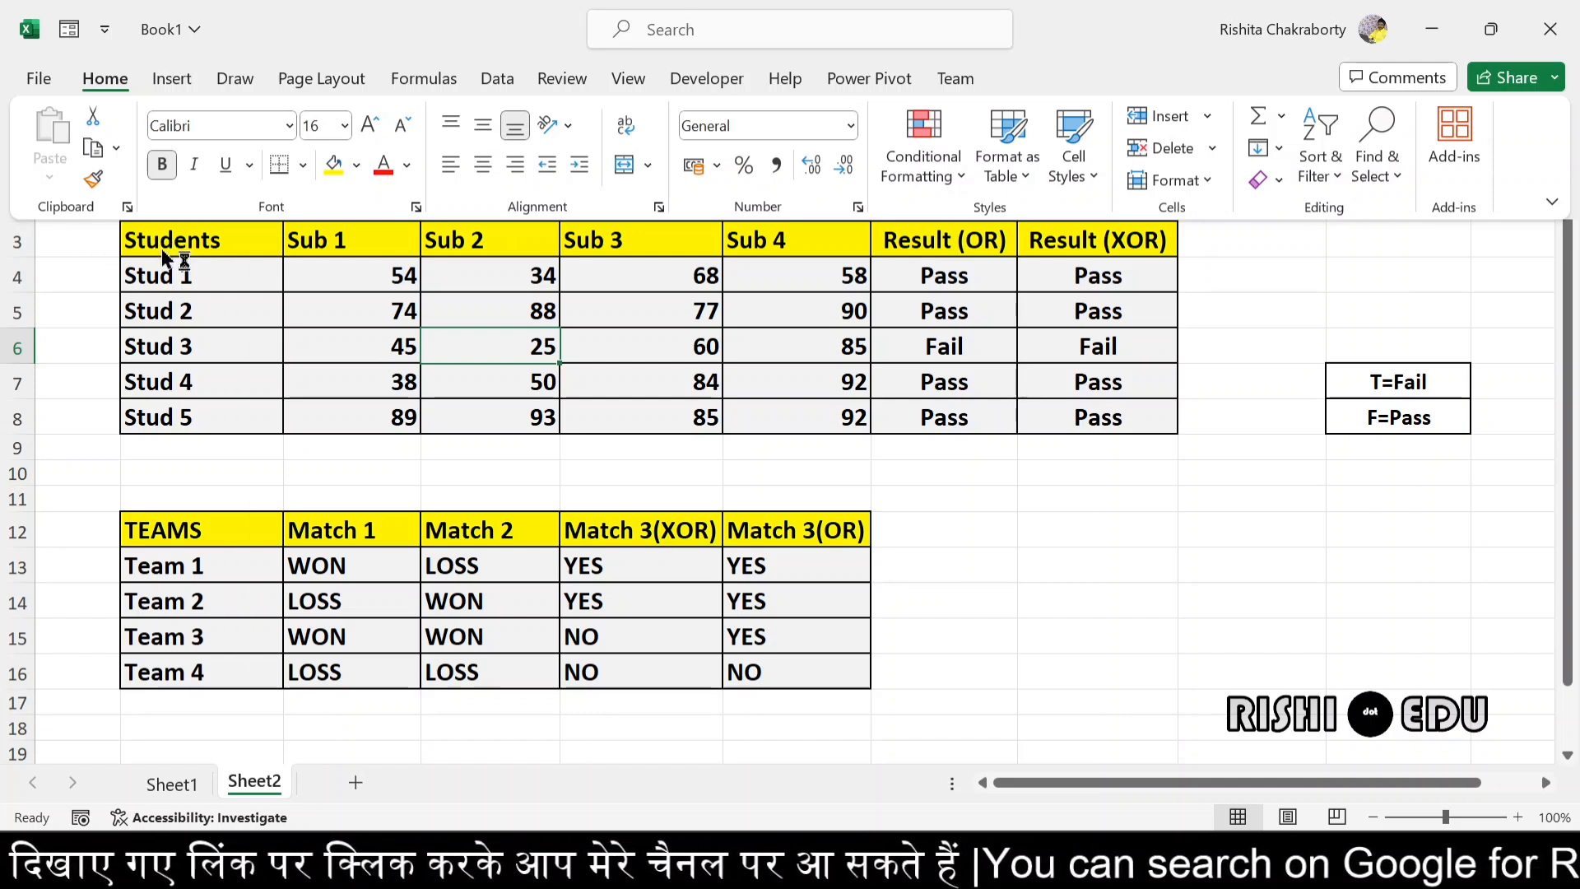
key("ctrl+F1")
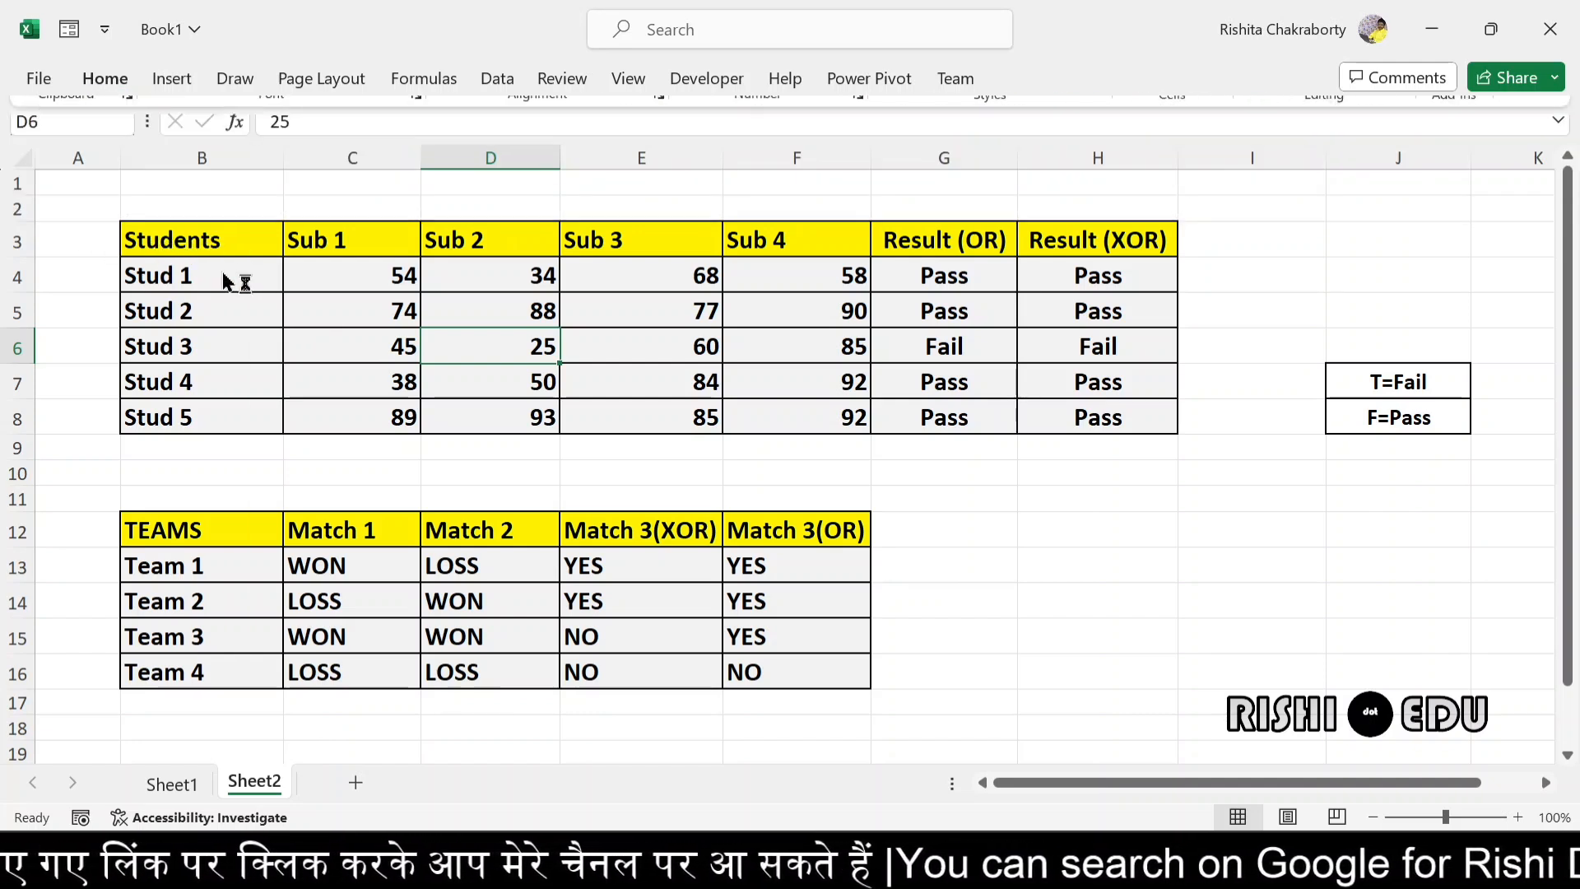
left_click_drag(145, 237, 1056, 425)
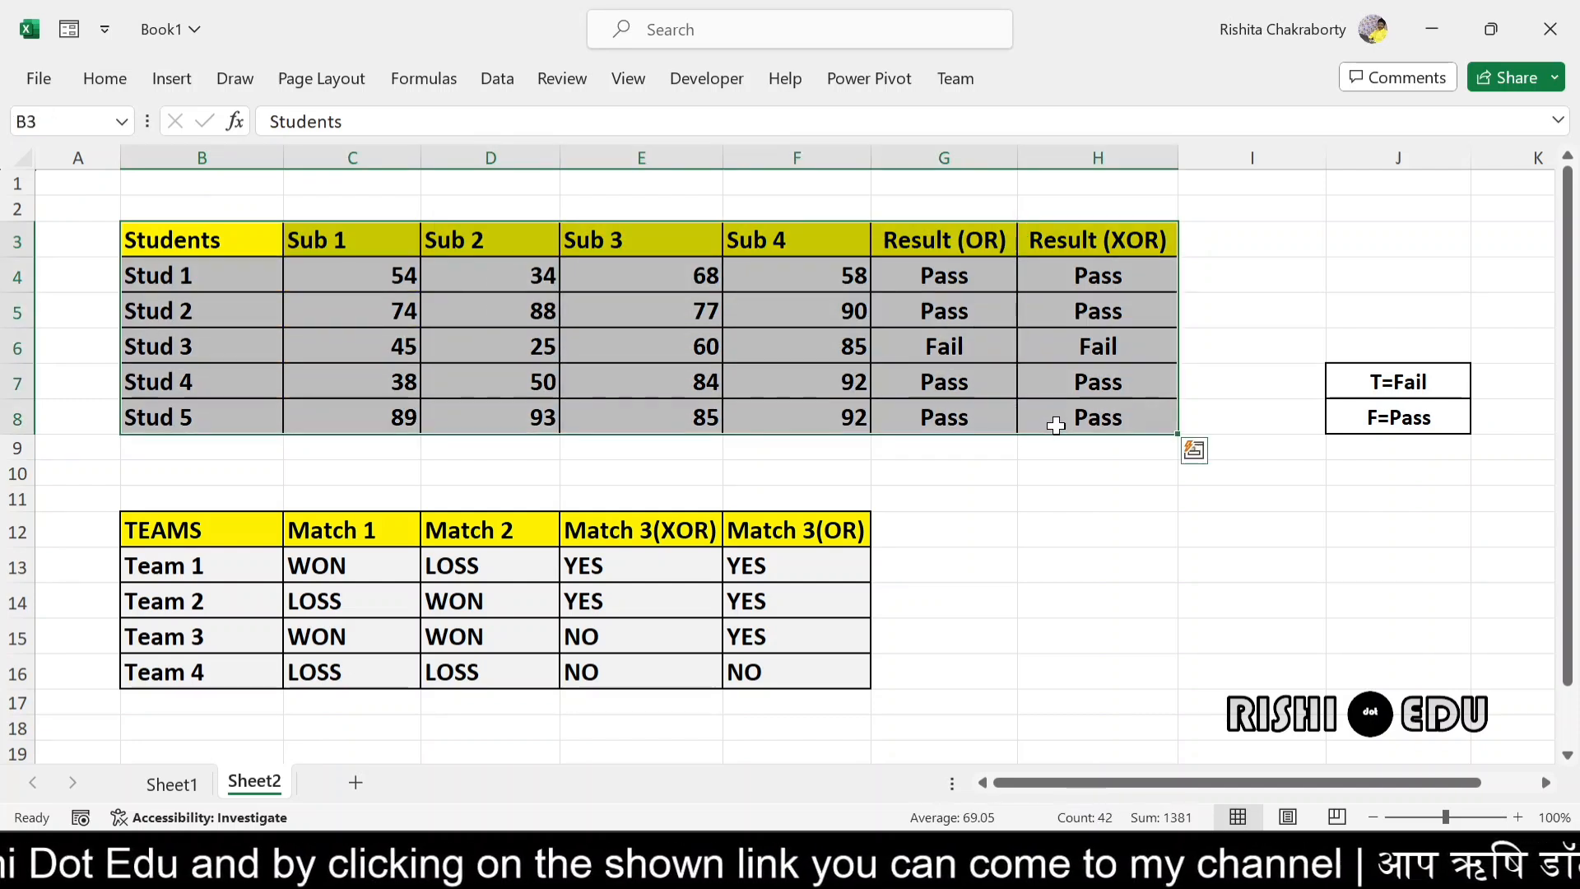
left_click(107, 80)
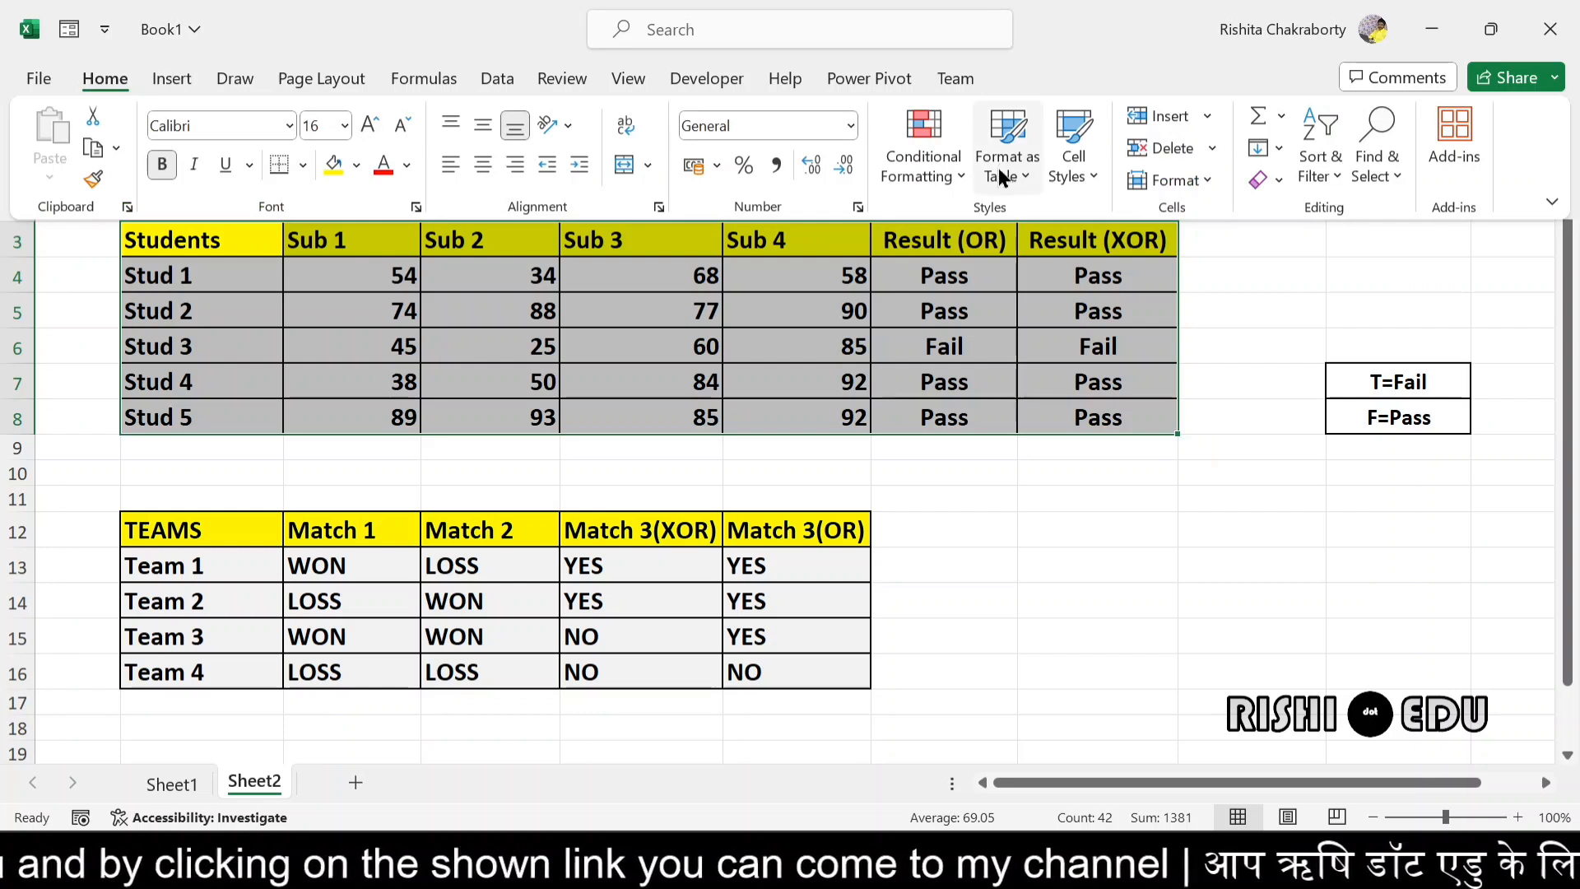
left_click(968, 171)
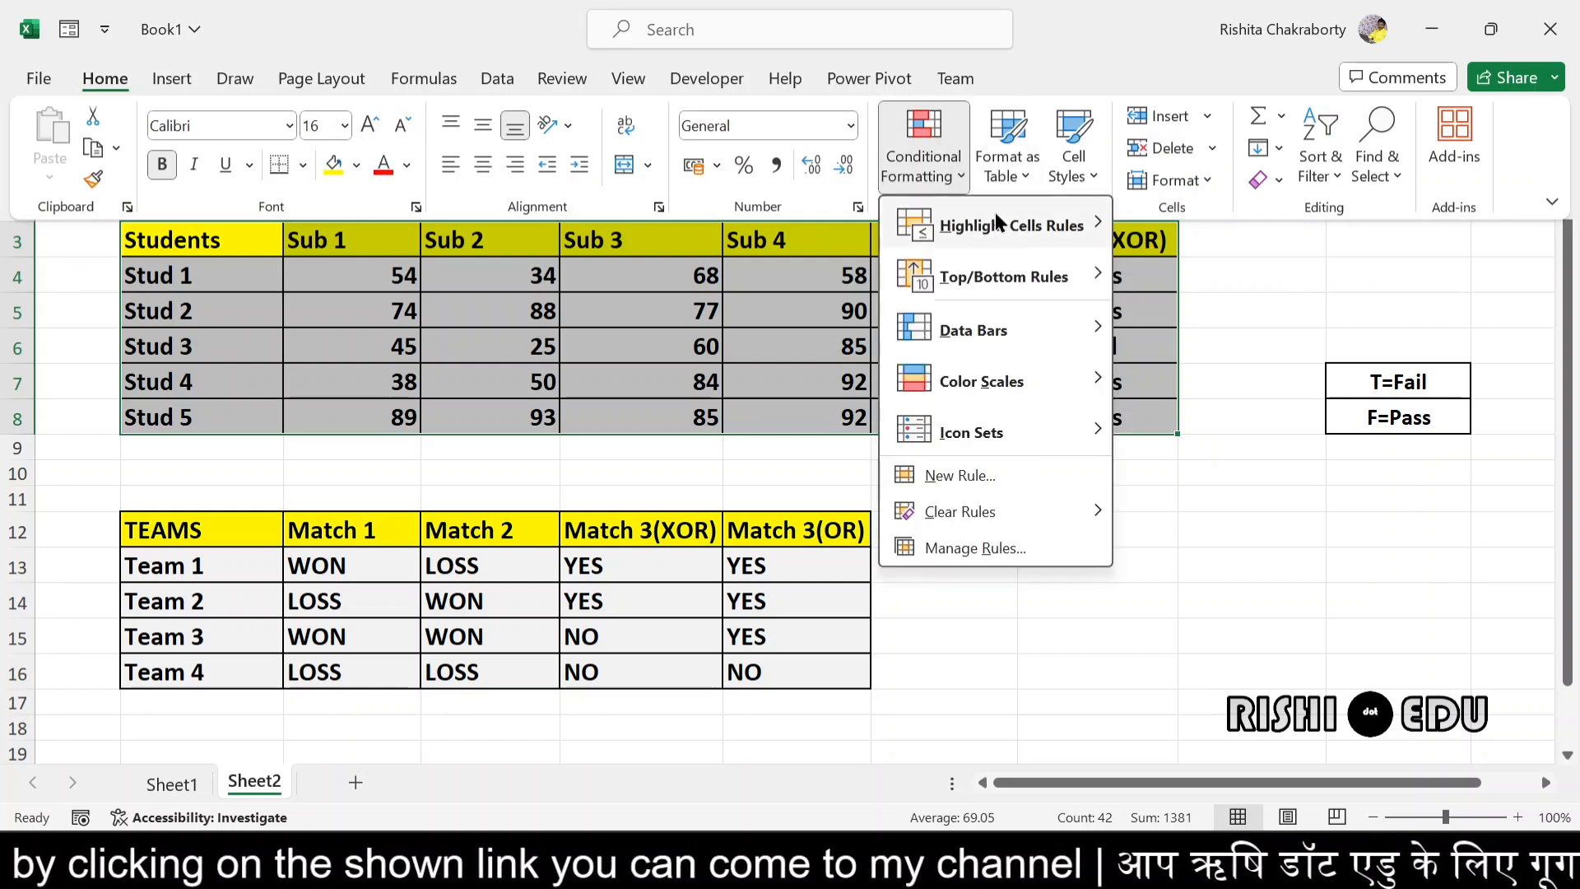
mouse_move(1014, 228)
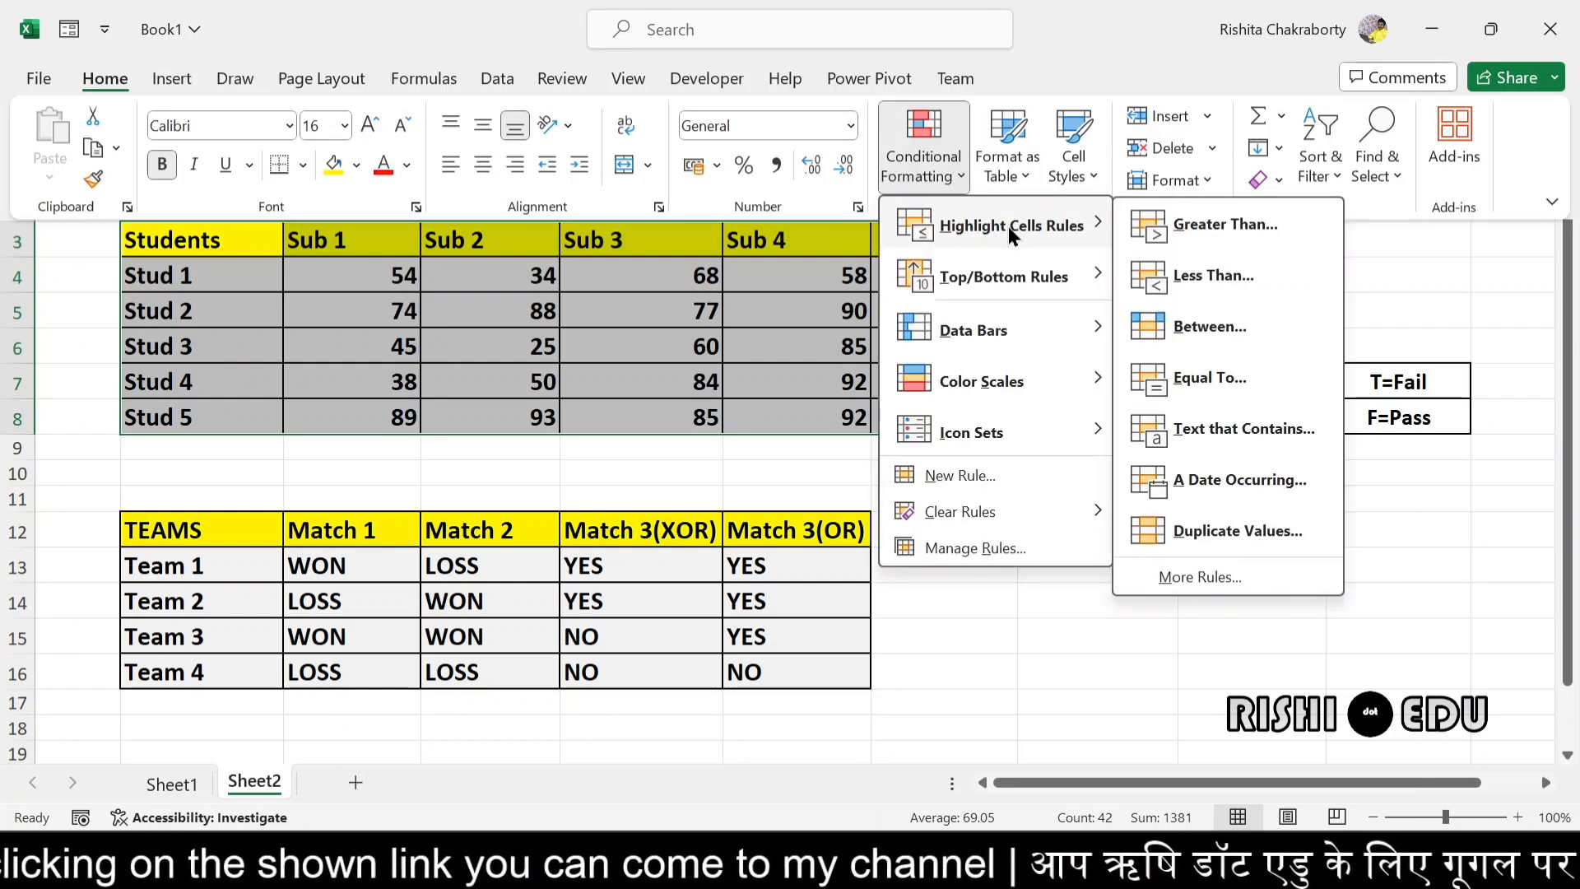
left_click(1223, 283)
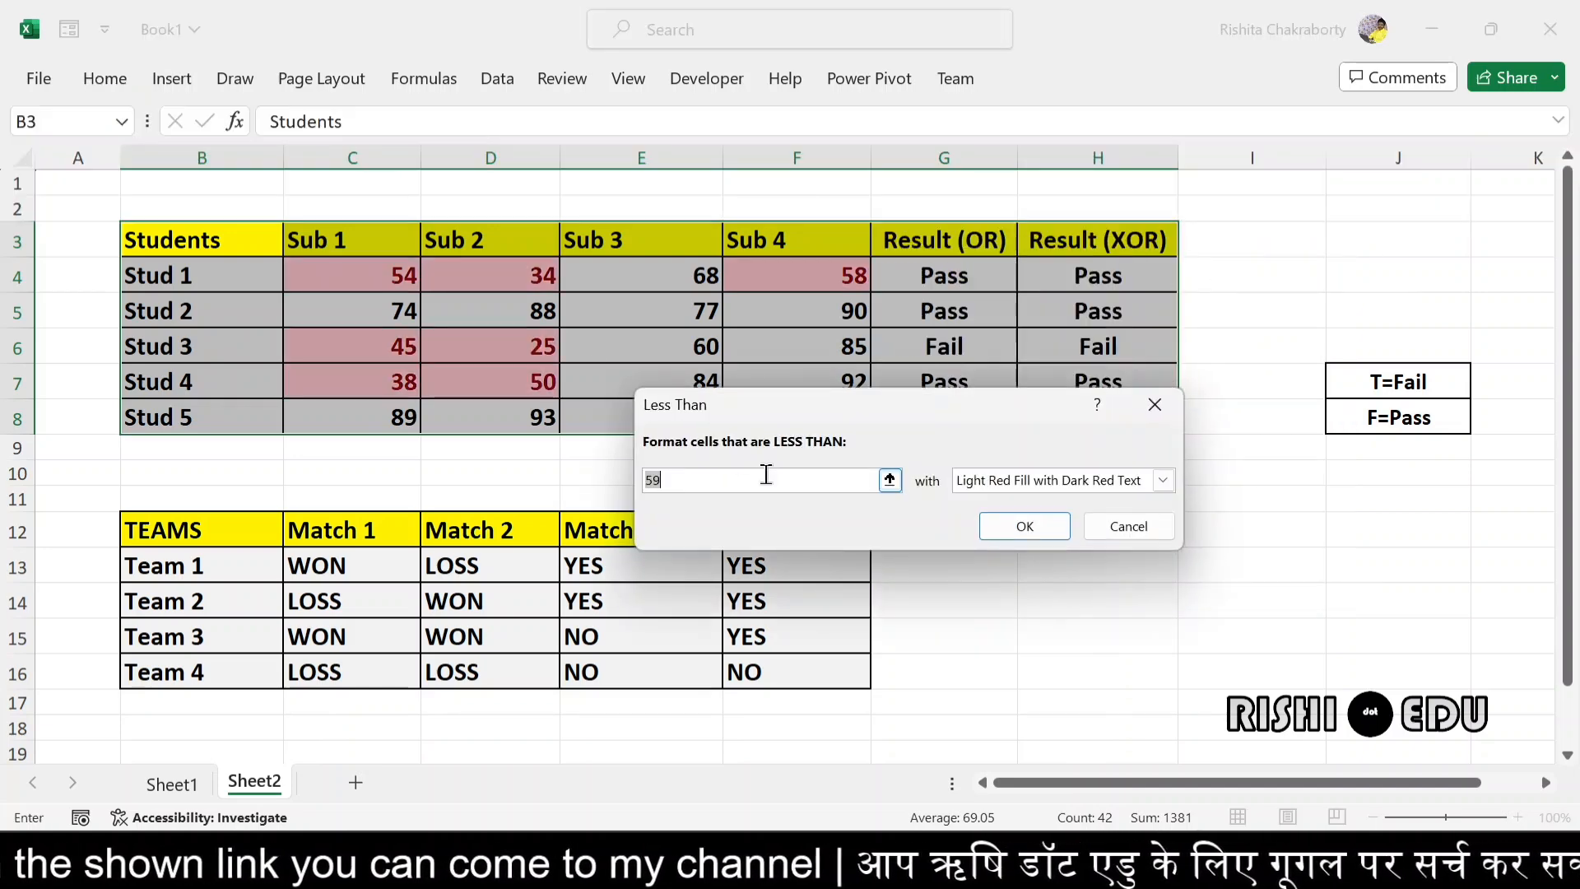
left_click(698, 488)
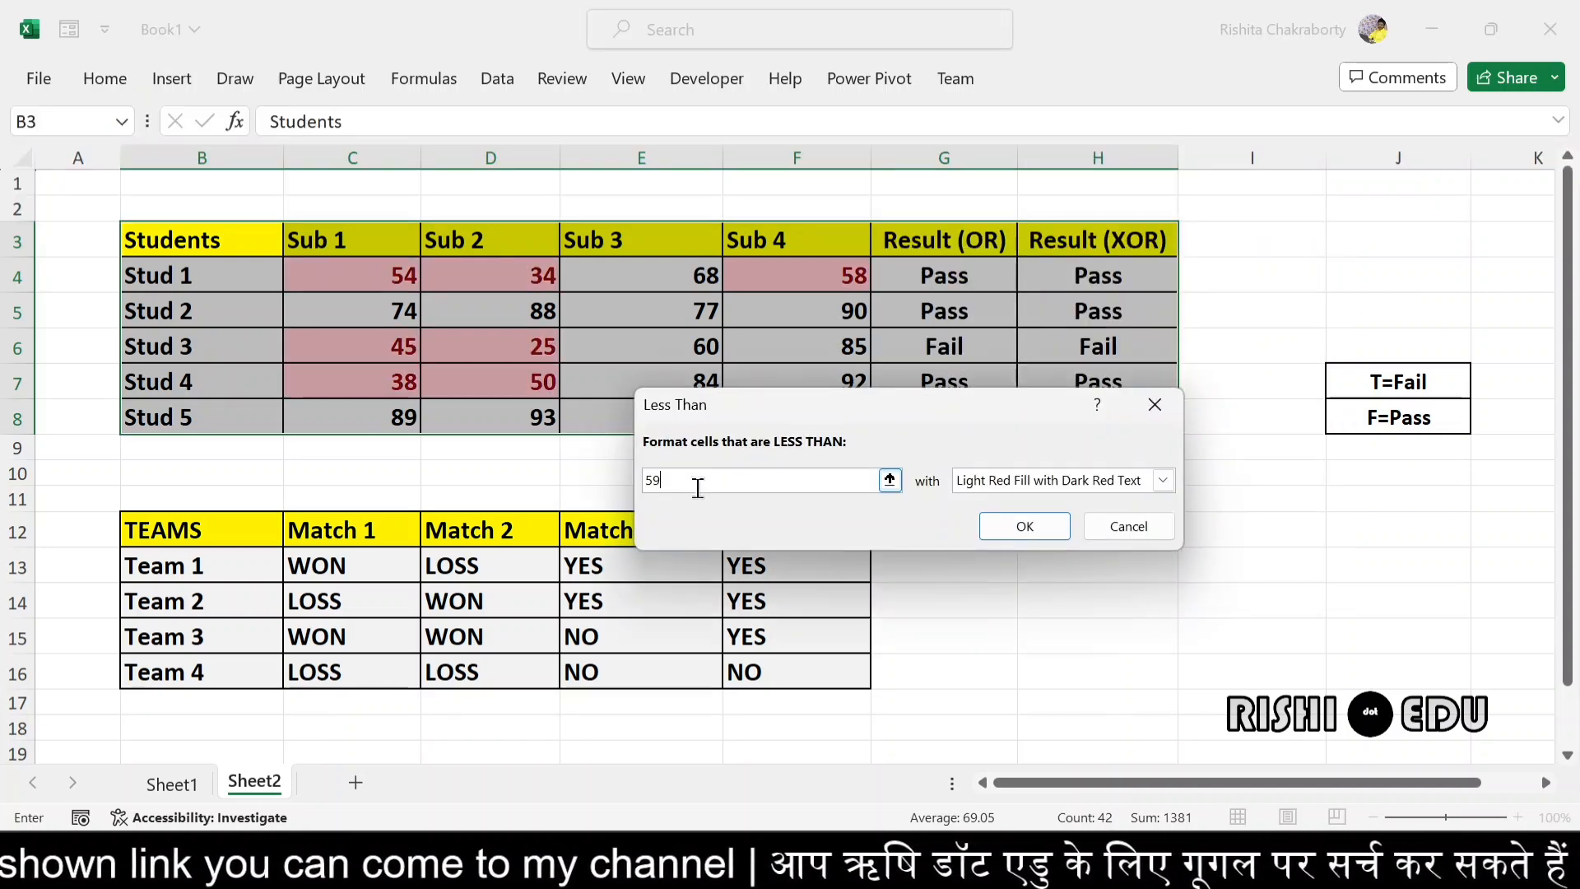
key("BackSpace")
key("BackSpace")
type("3")
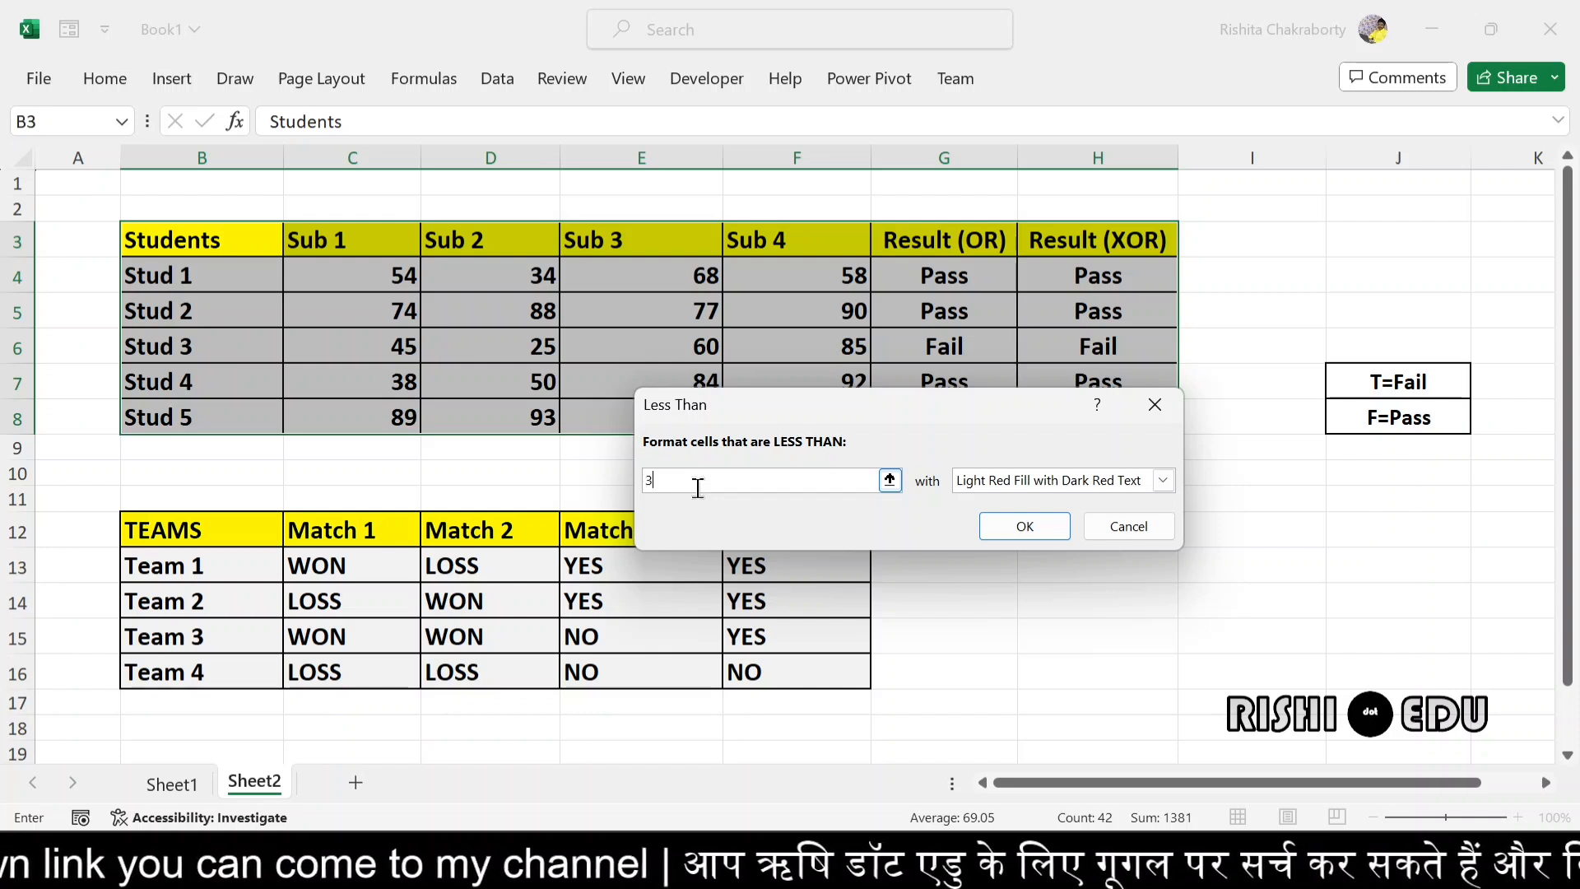
type("3")
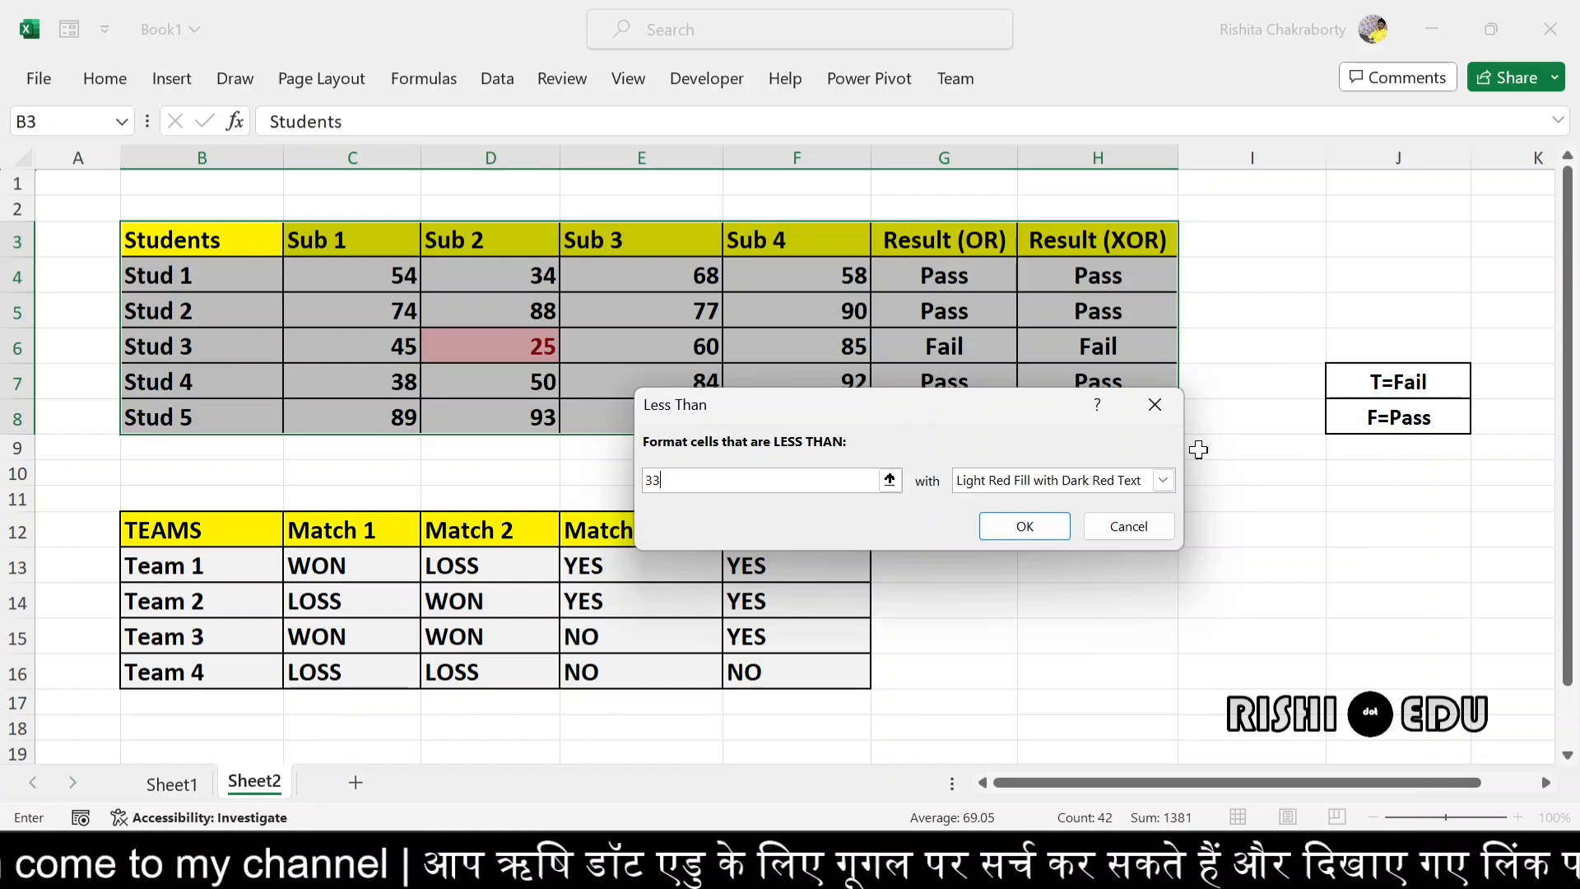
left_click(1164, 480)
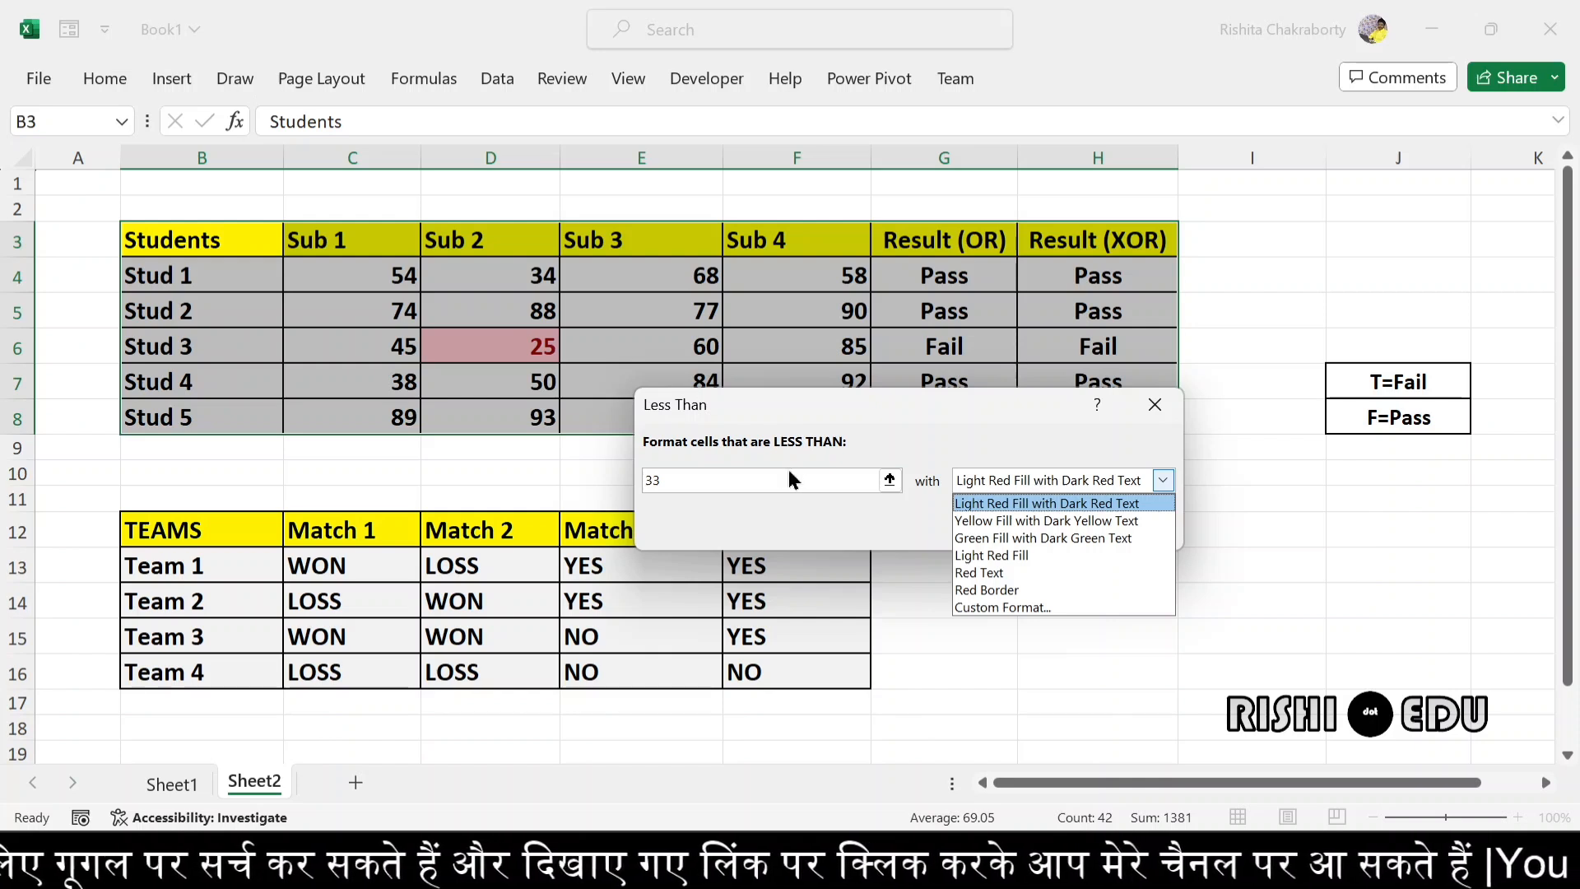
left_click(1163, 481)
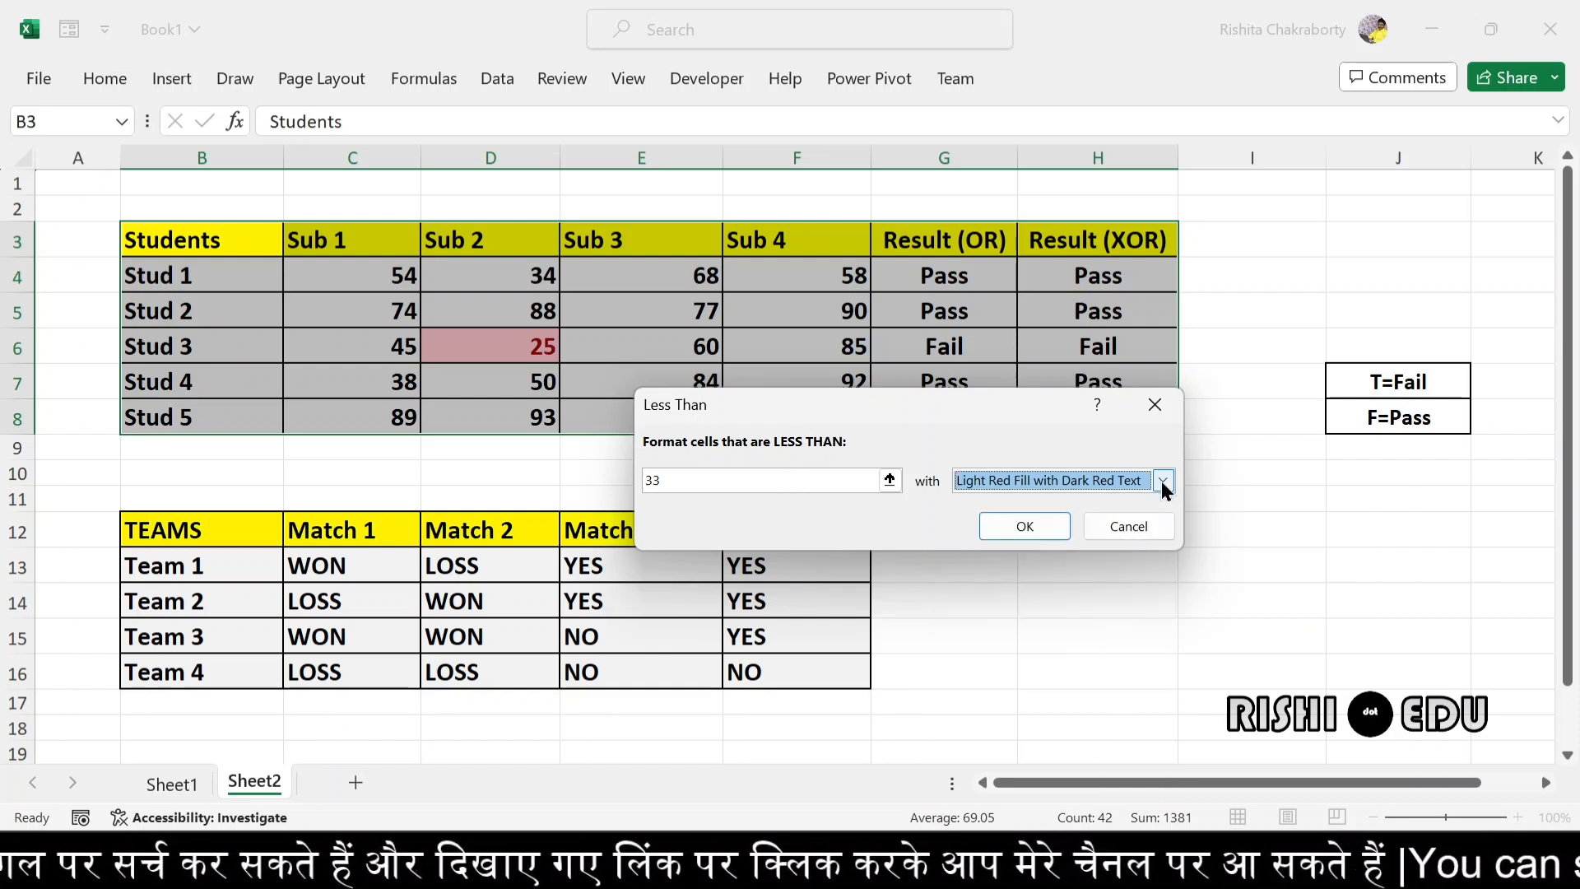
left_click(1026, 523)
left_click(830, 378)
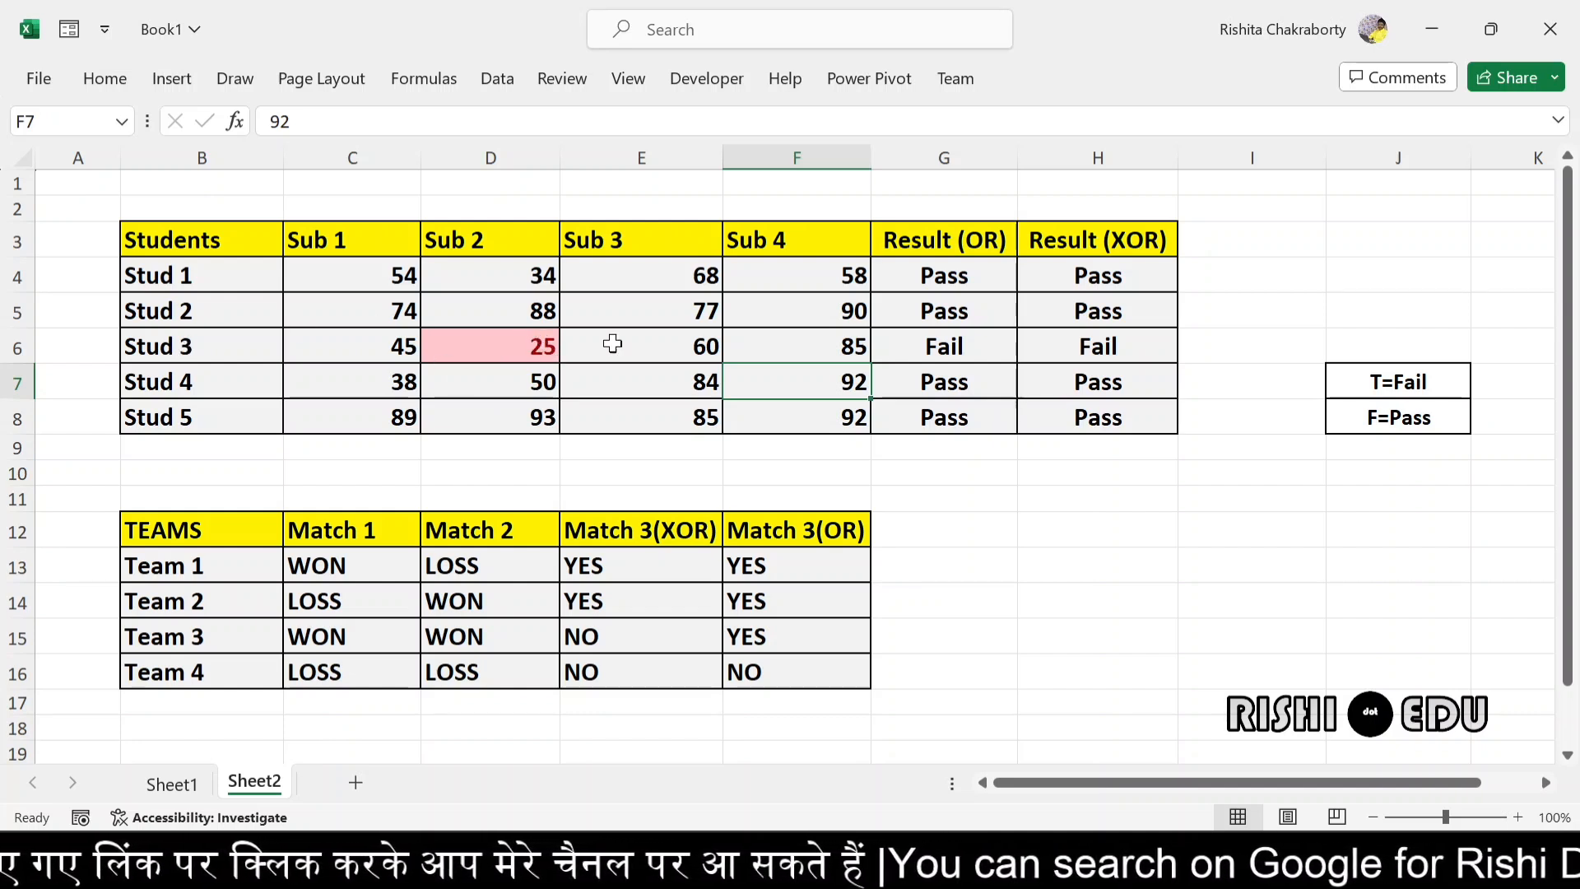
- Trace Stud 3's Sub 2 mark across the row to its OR result
left_click(539, 355)
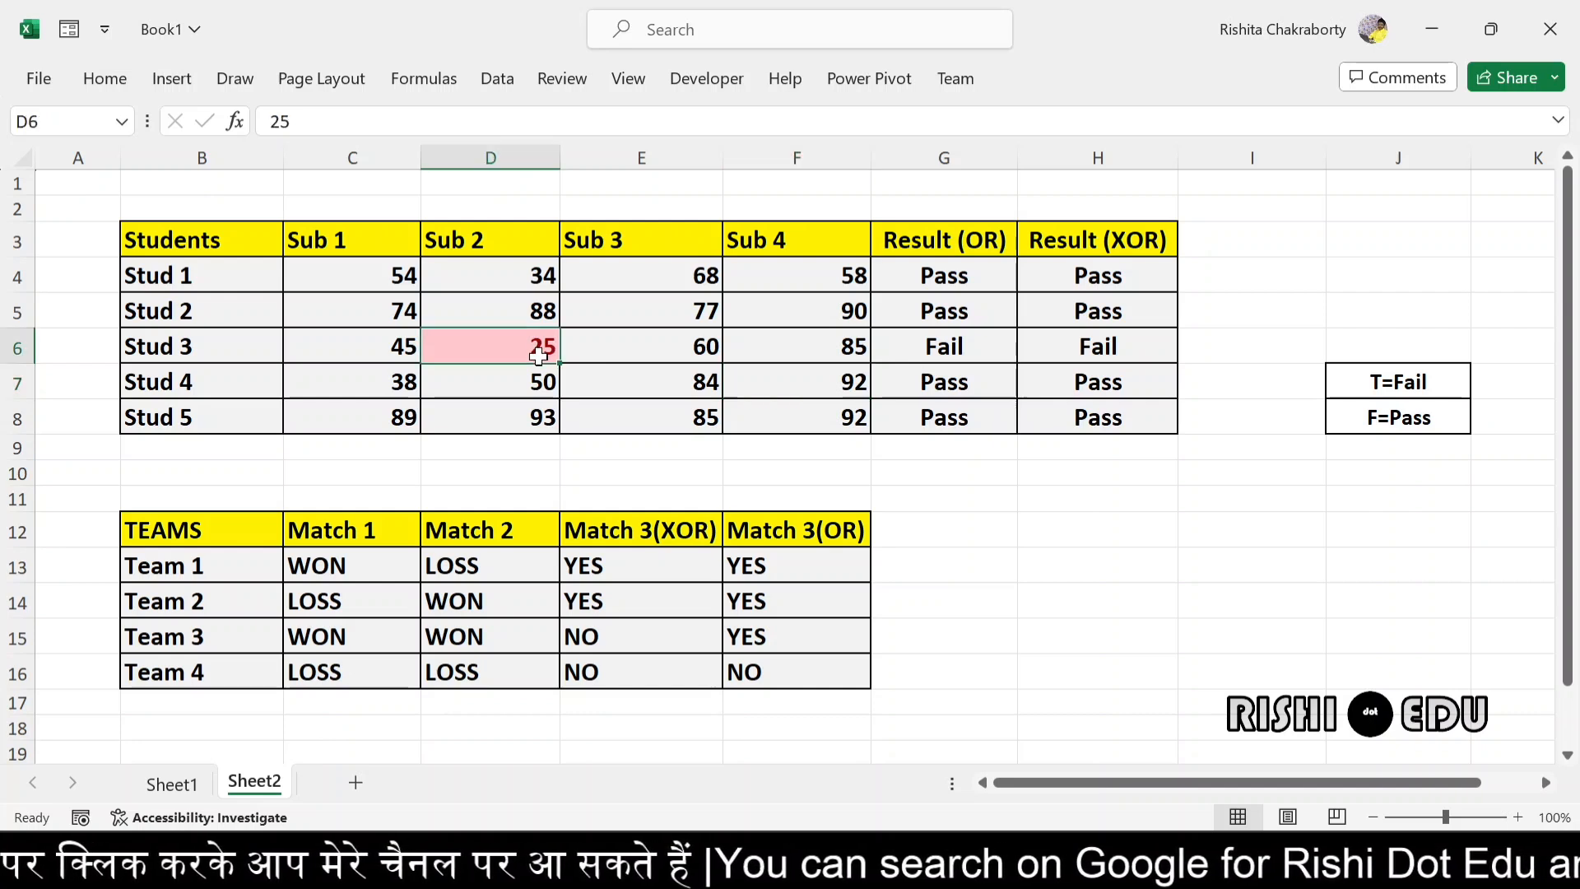
left_click_drag(539, 355, 969, 350)
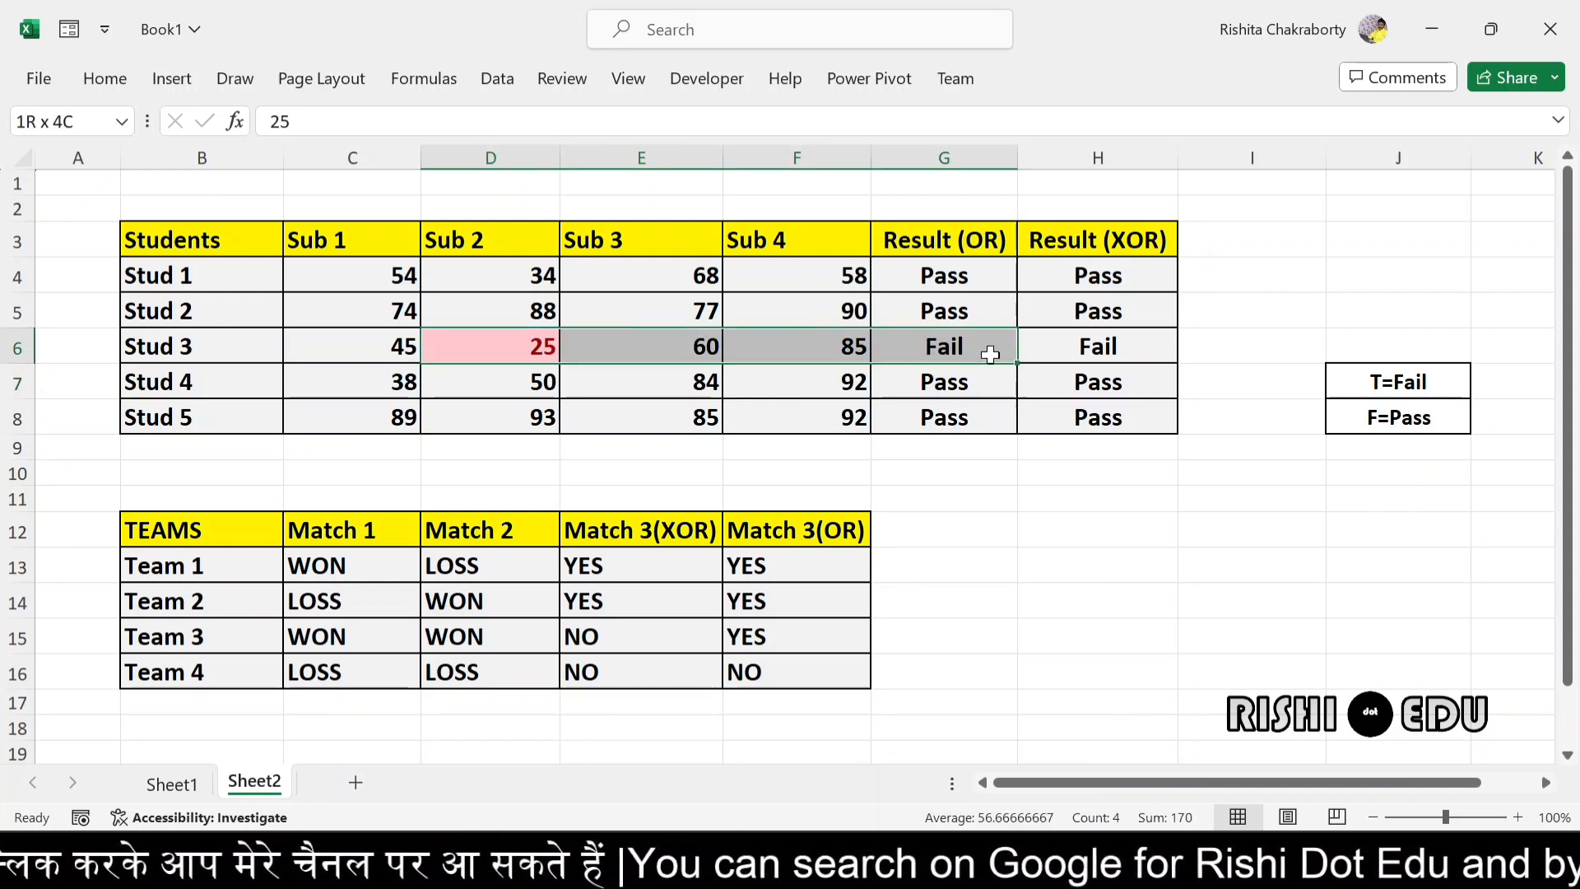
left_click_drag(990, 354, 991, 354)
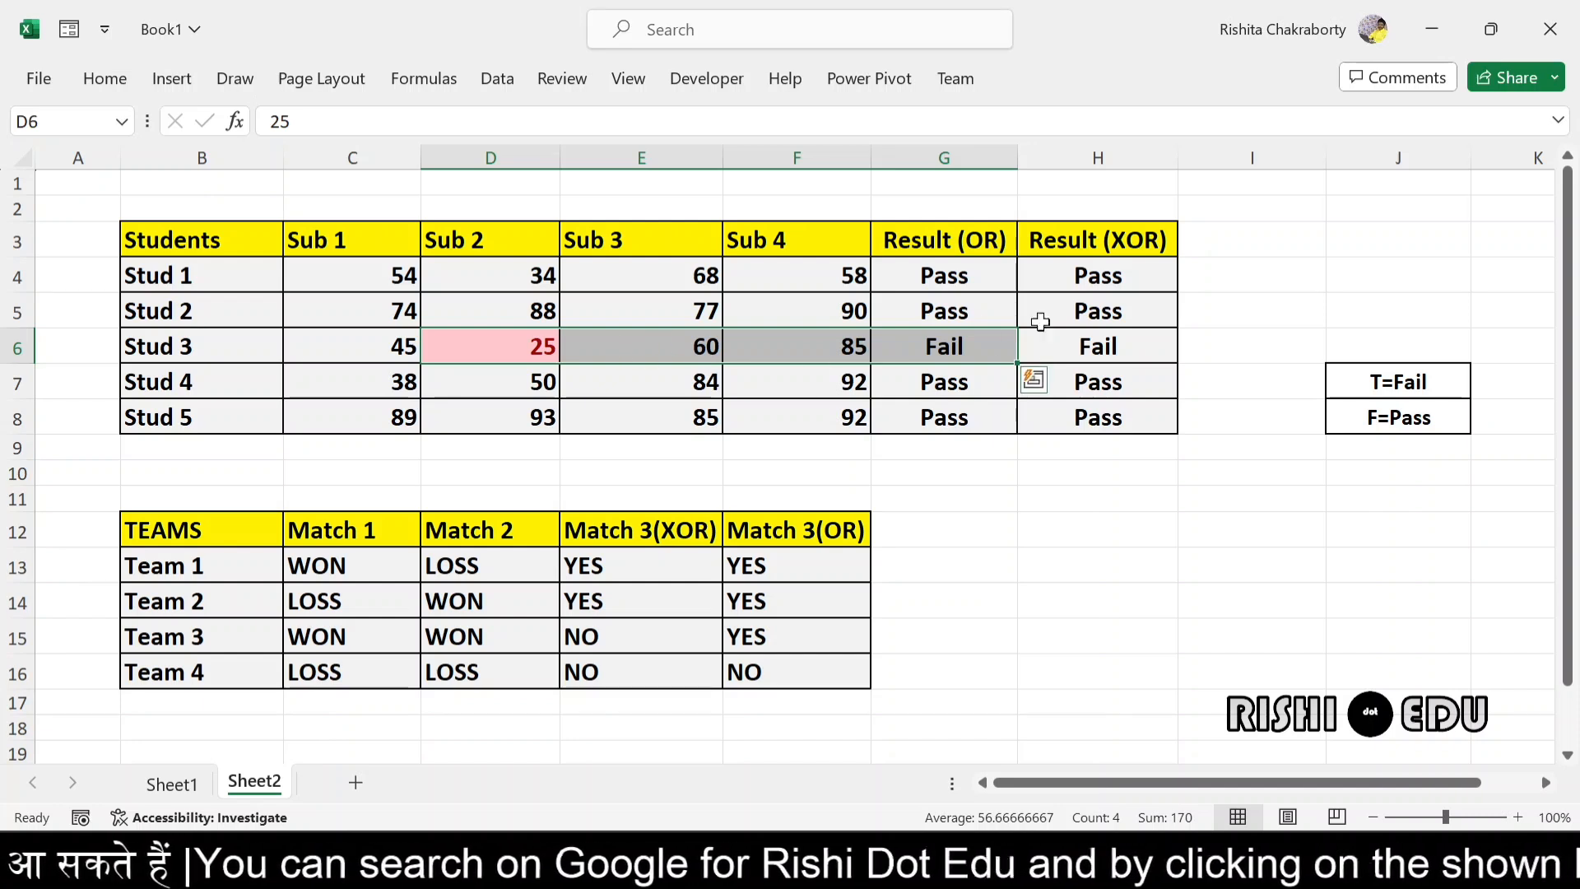
- Set Stud 3's Sub 3 mark in E6 to 20 and check the student's OR result
left_click(625, 349)
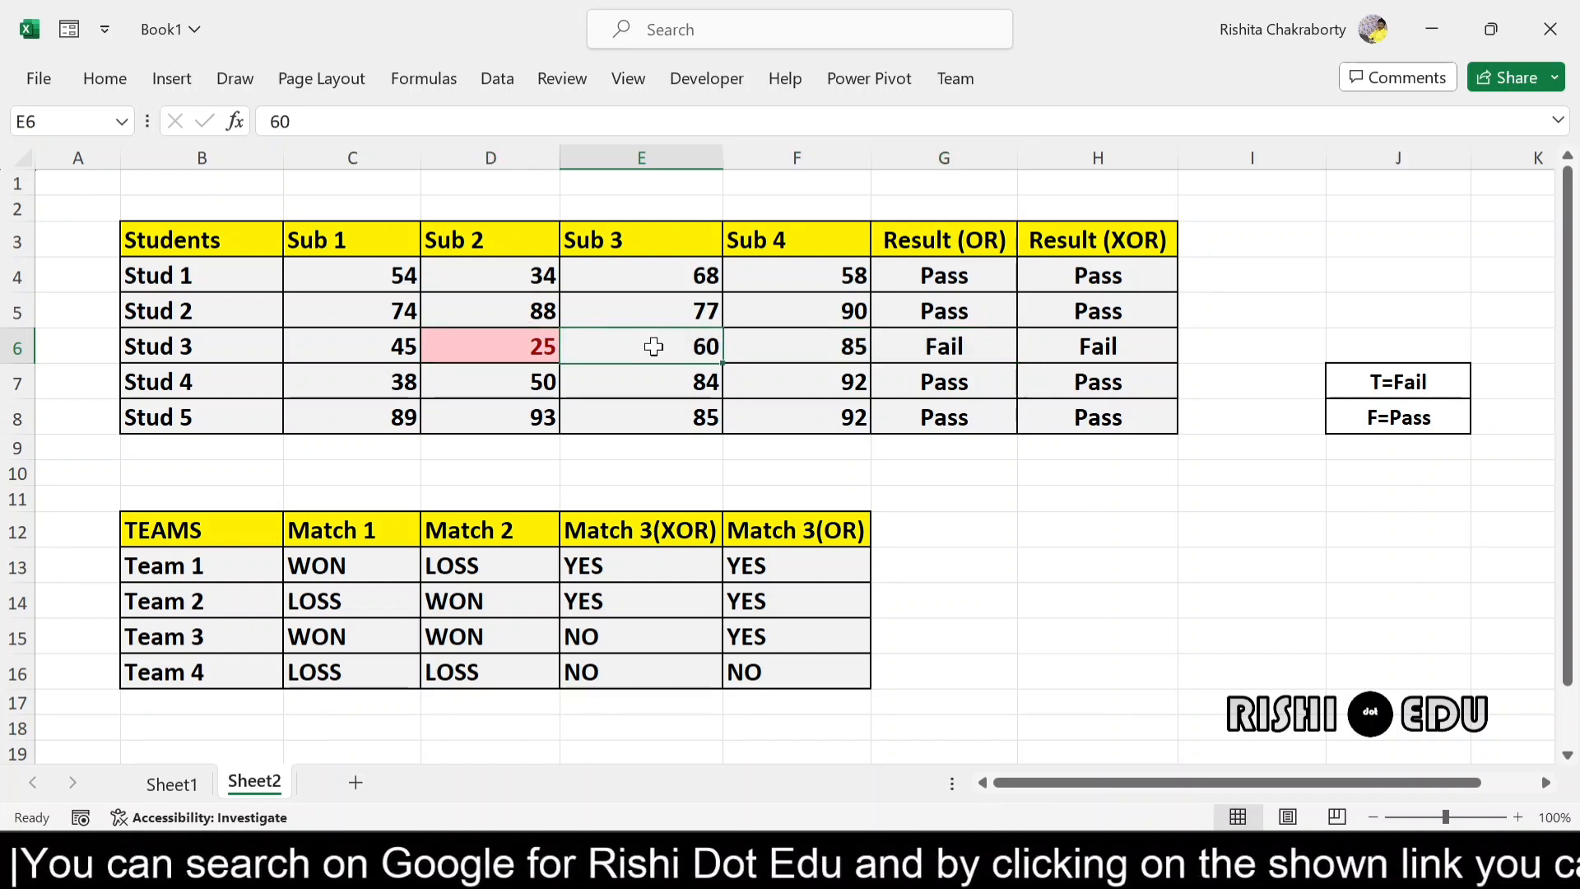
double_click(654, 347)
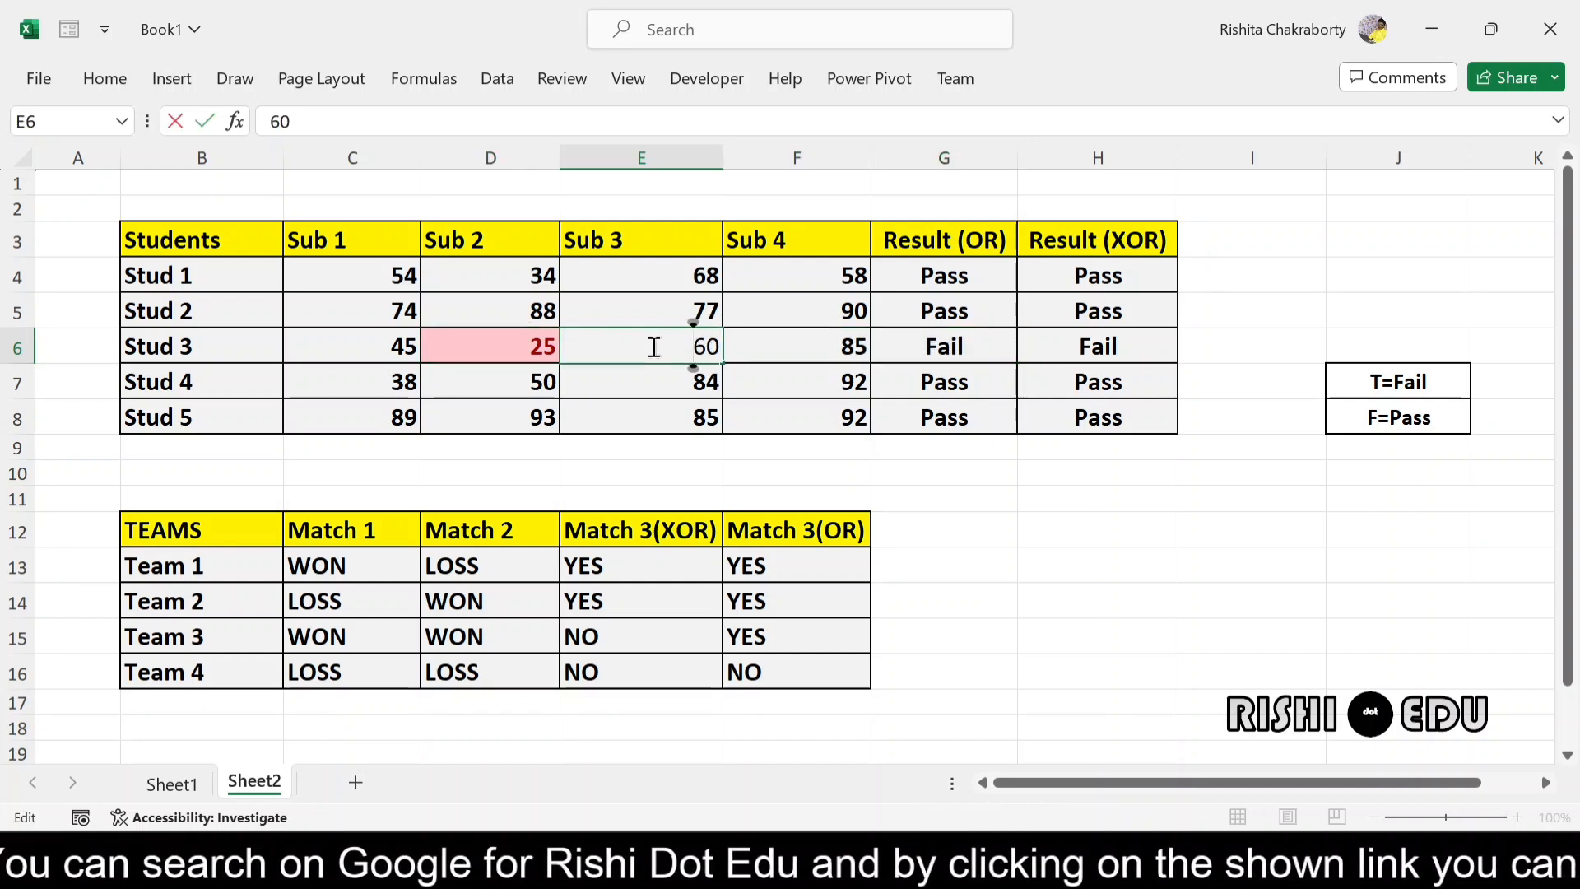
left_click(718, 346)
key("BackSpace")
key("BackSpace")
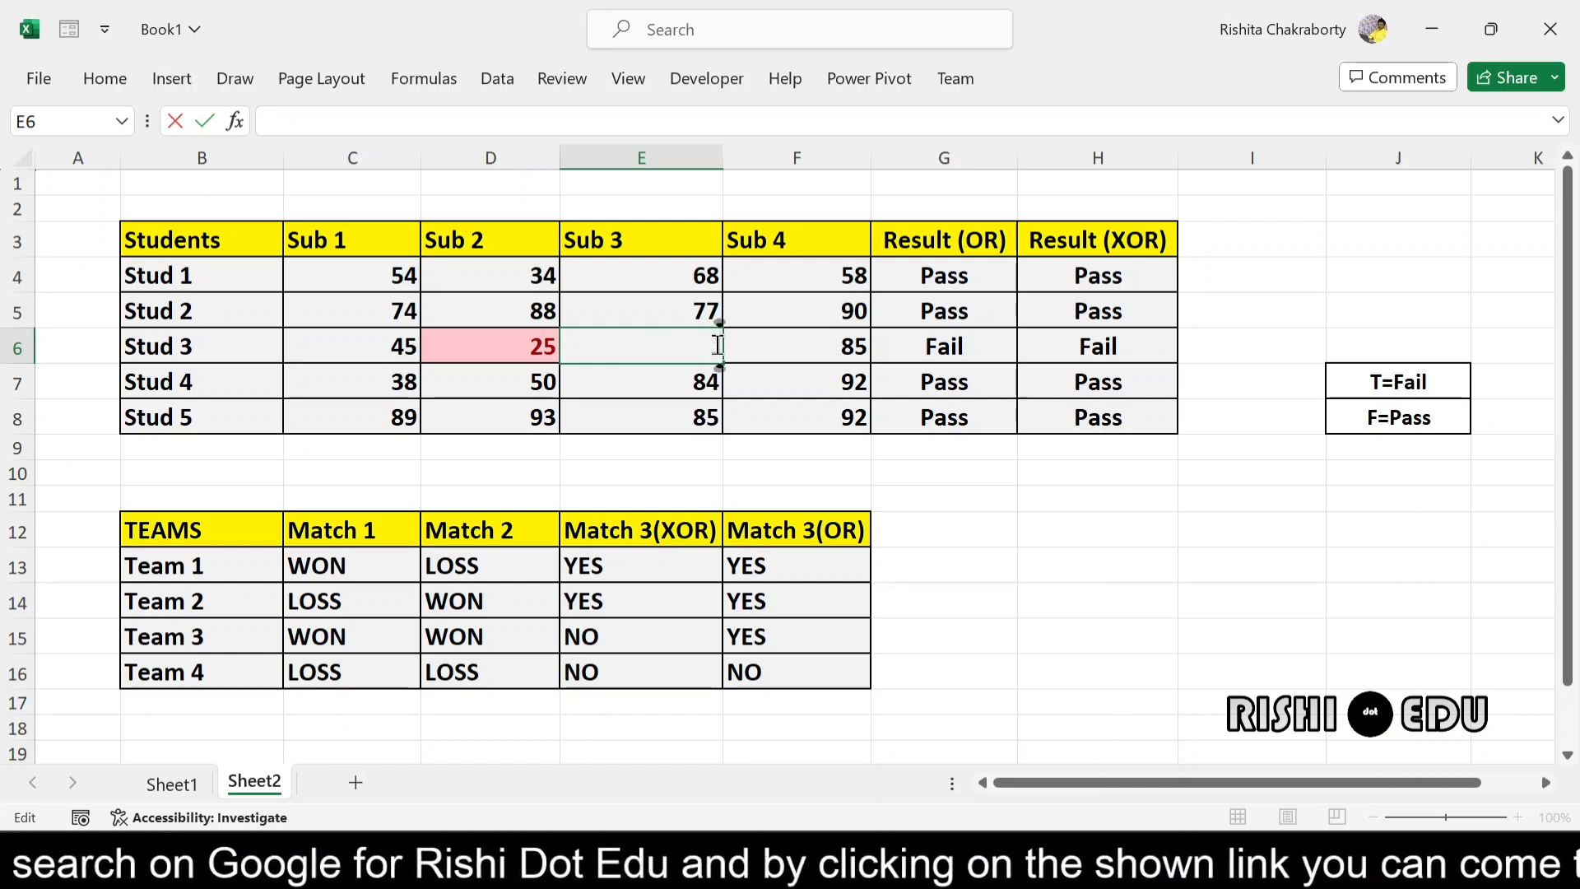
type("20")
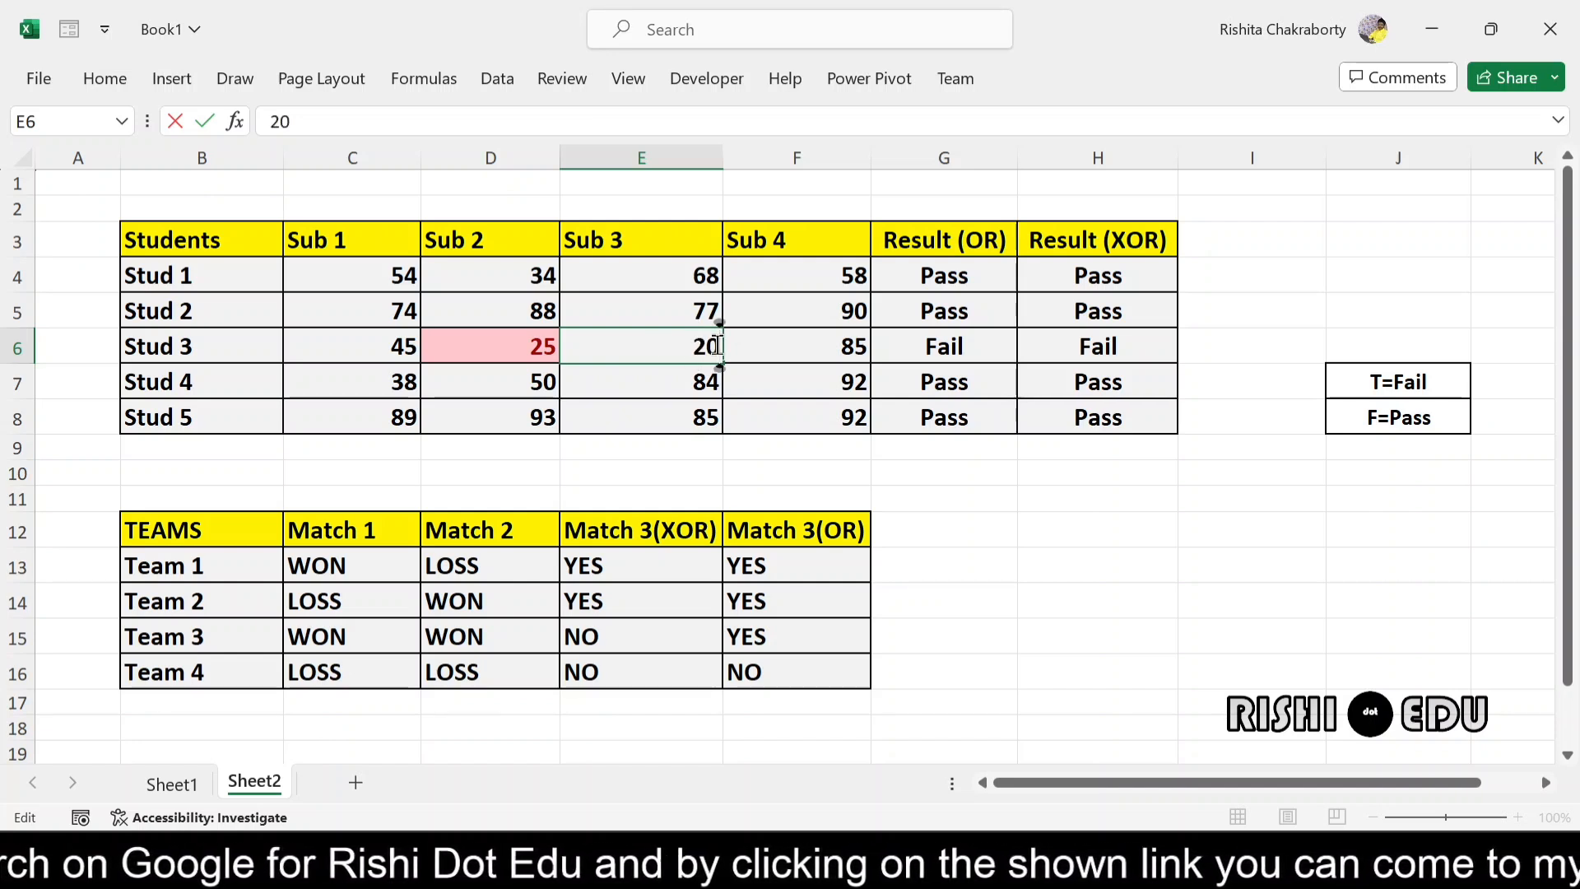
key("Return")
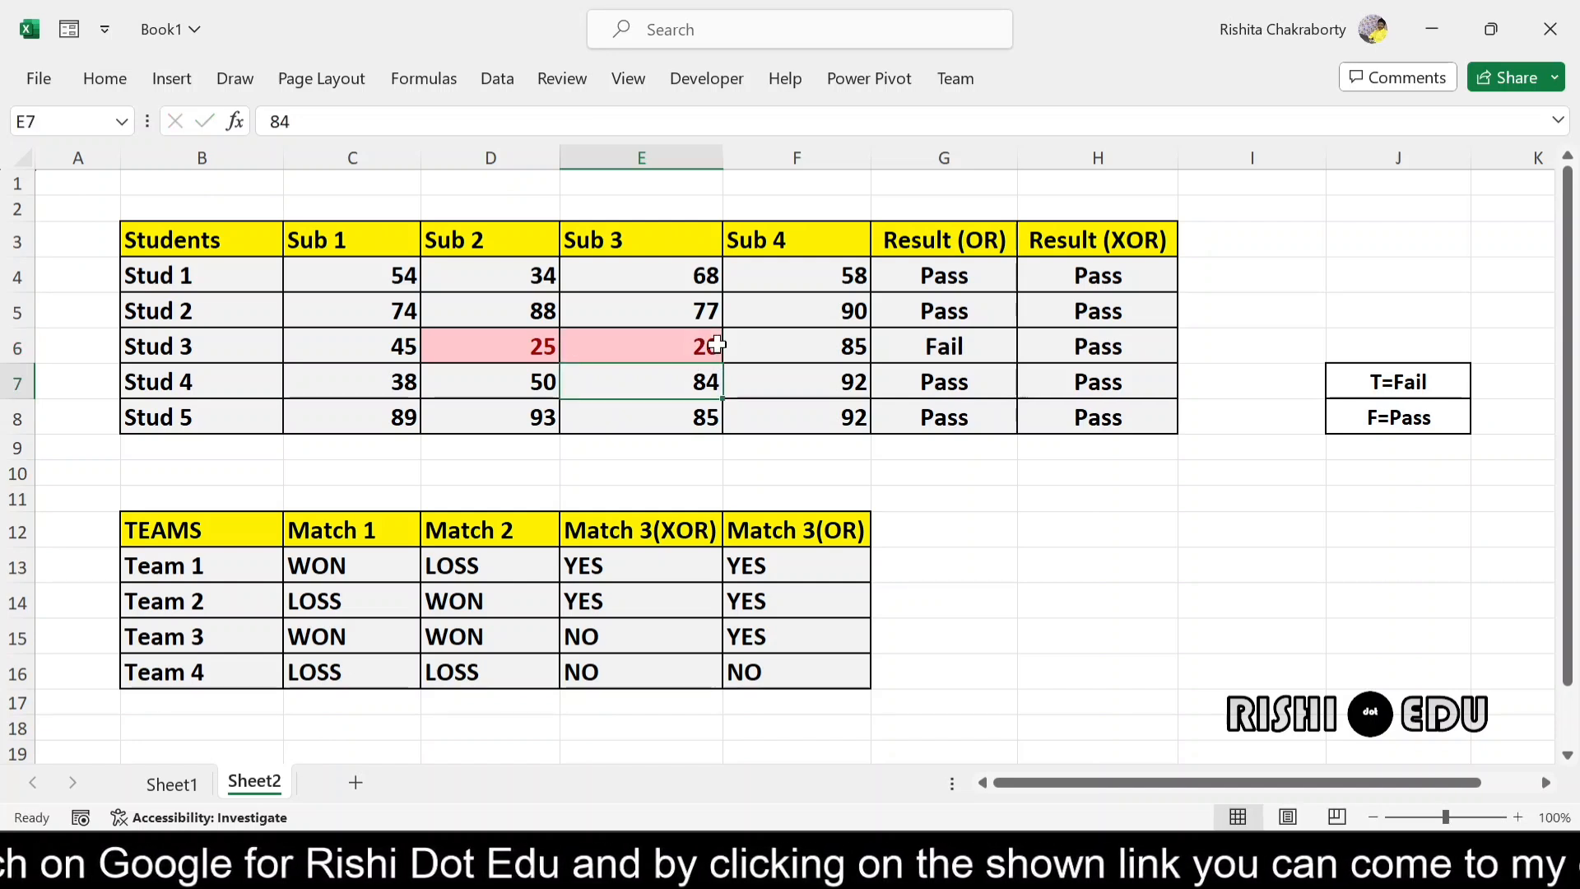
left_click(947, 349)
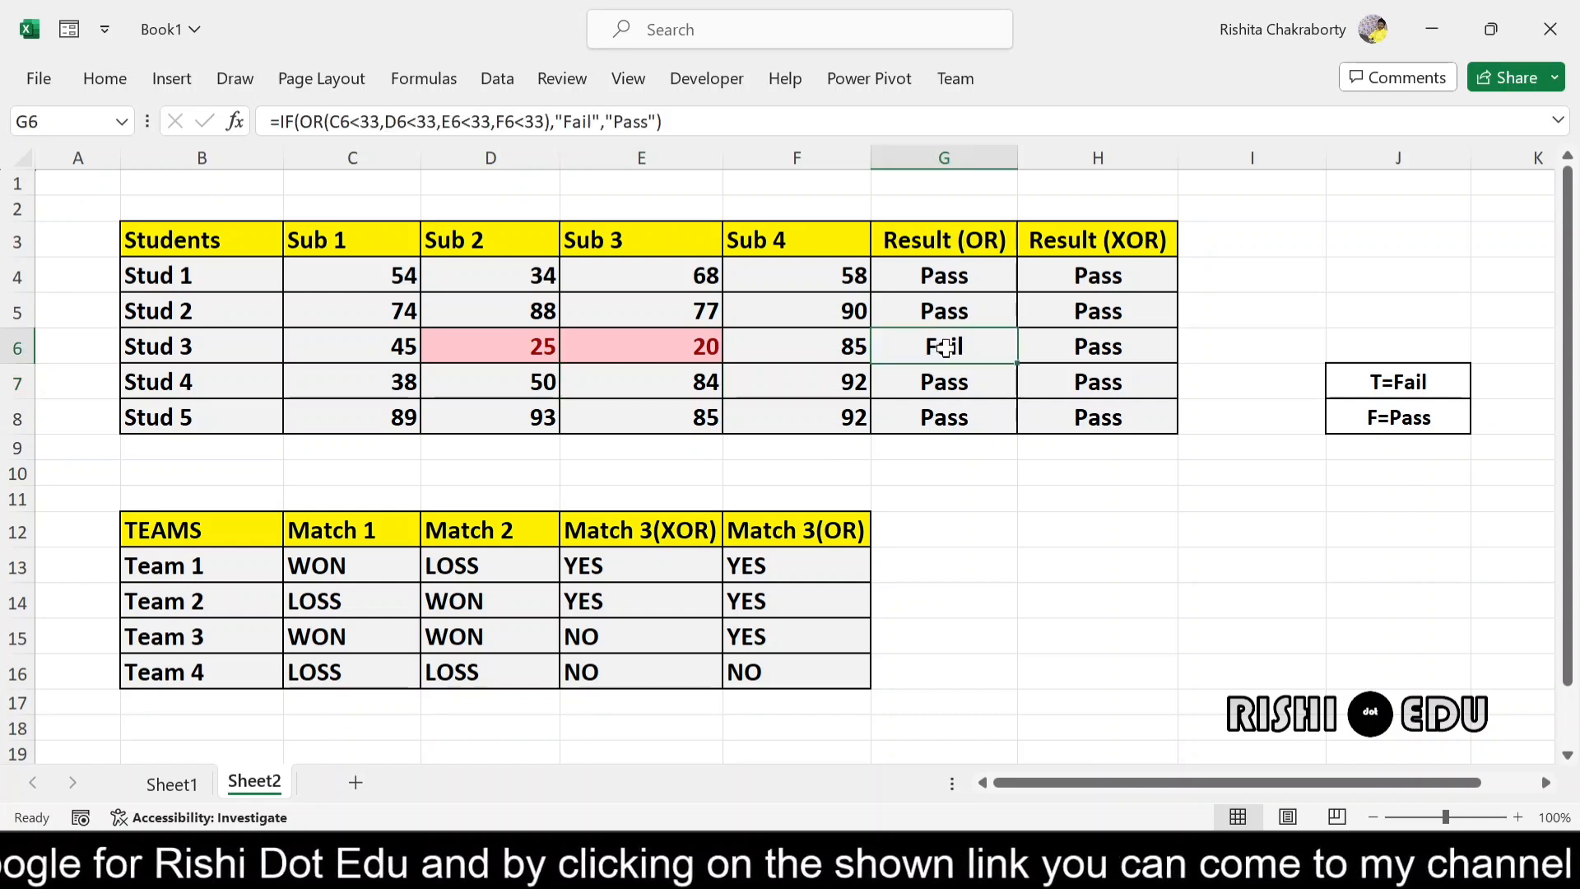
left_click_drag(668, 350, 986, 346)
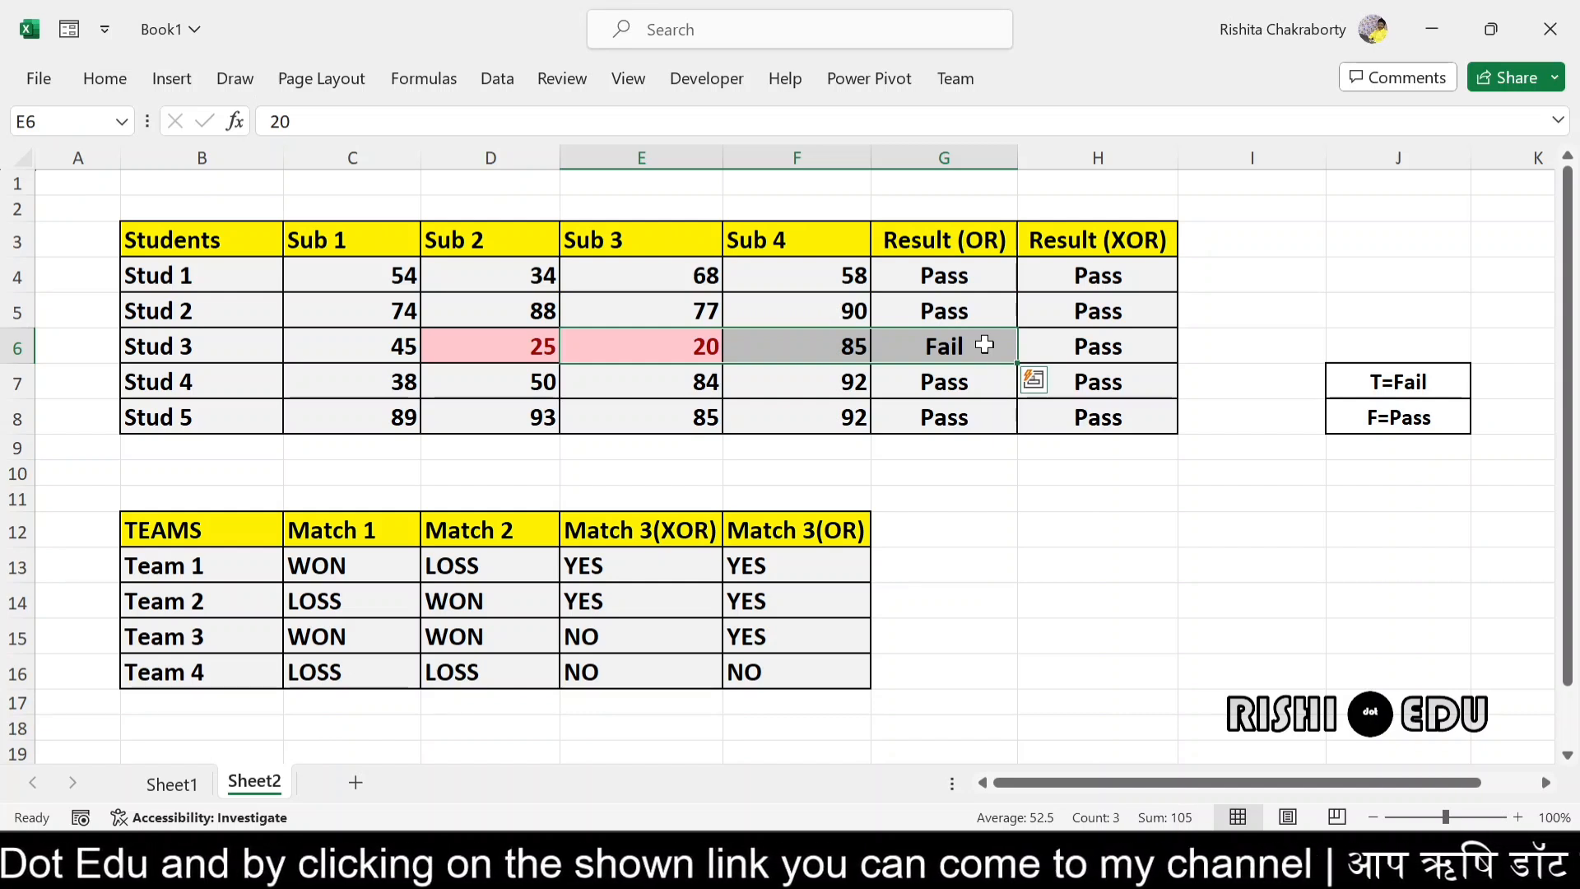
- Set Stud 3's Sub 3 mark in E6 back to 60
double_click(713, 345)
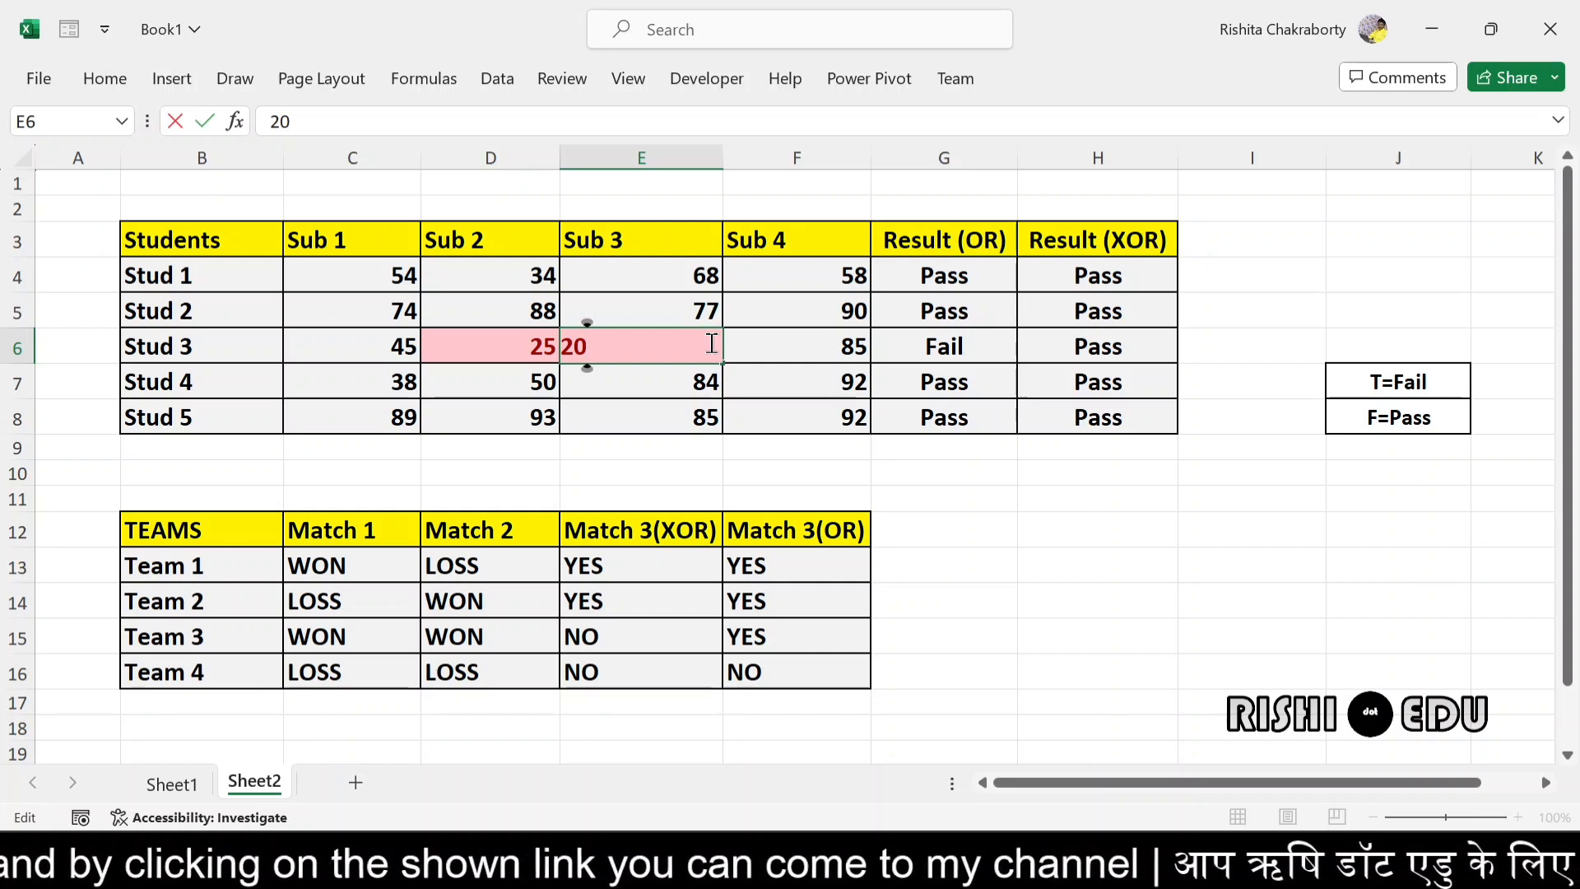
key("BackSpace")
key("BackSpace")
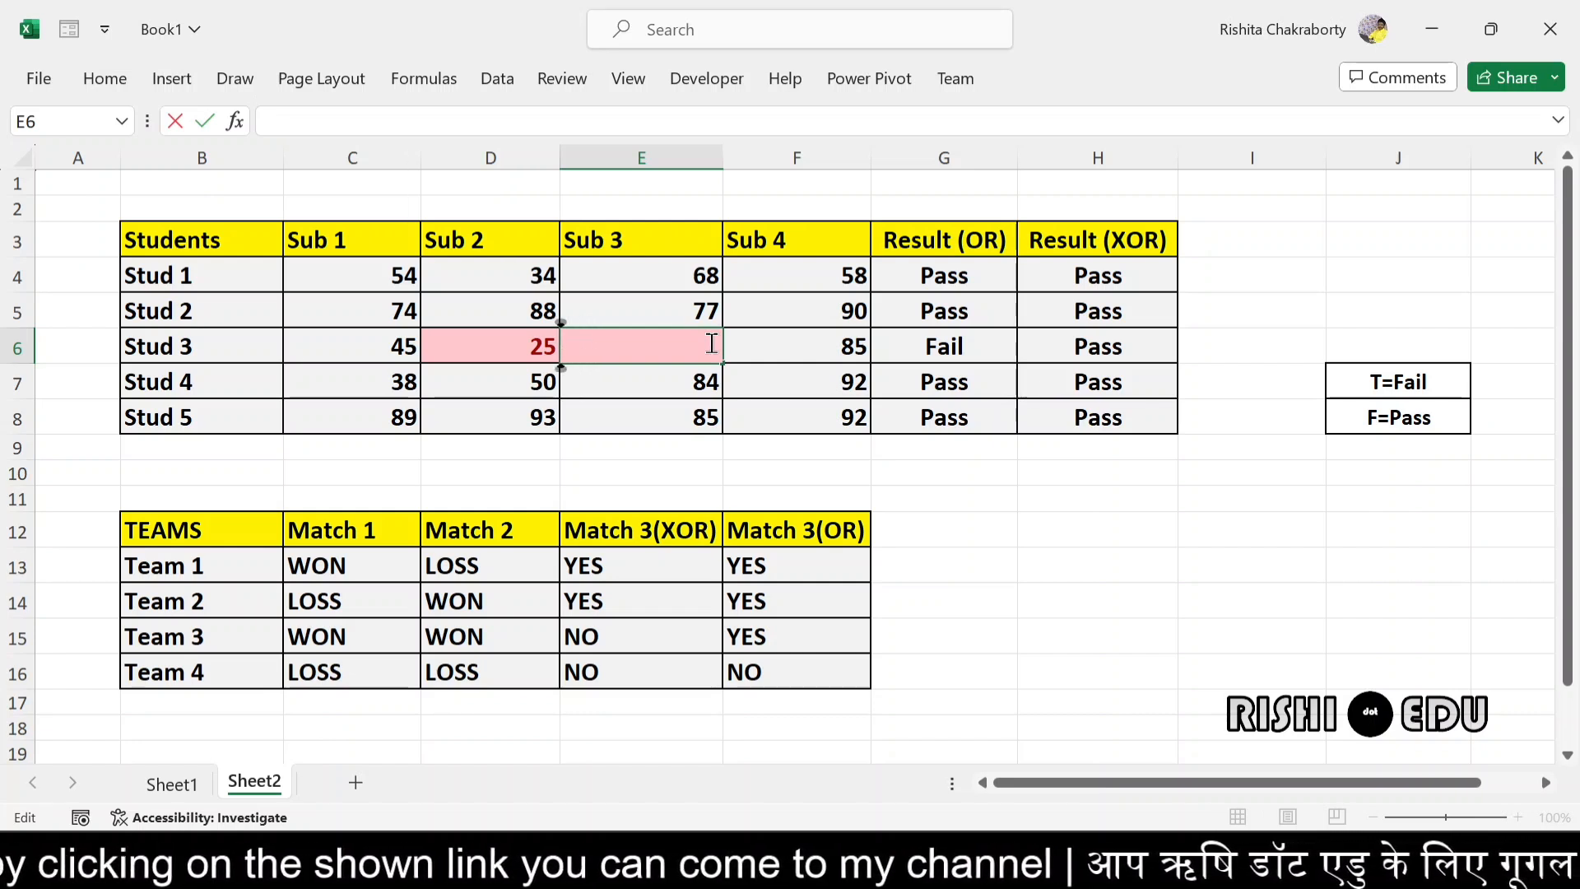
type("60")
key("Return")
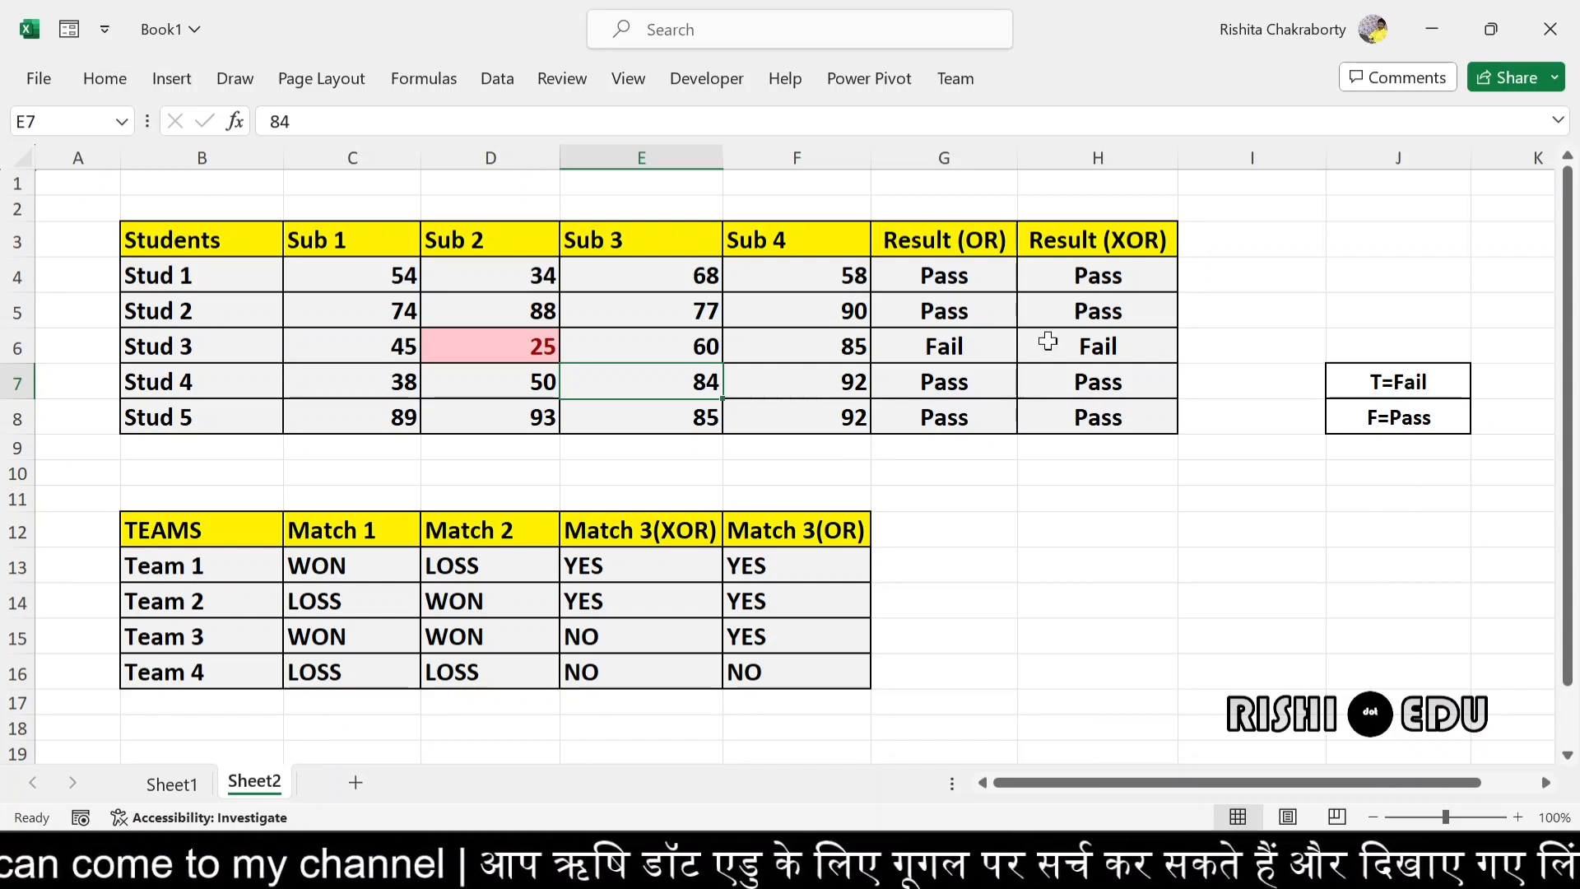
- Examine the IF and XOR formula behind Stud 1's result in H4, leaving it as it is
left_click(1153, 268)
mouse_move(1147, 271)
left_mouse_down()
mouse_move(1174, 409)
mouse_move(1160, 265)
left_mouse_up()
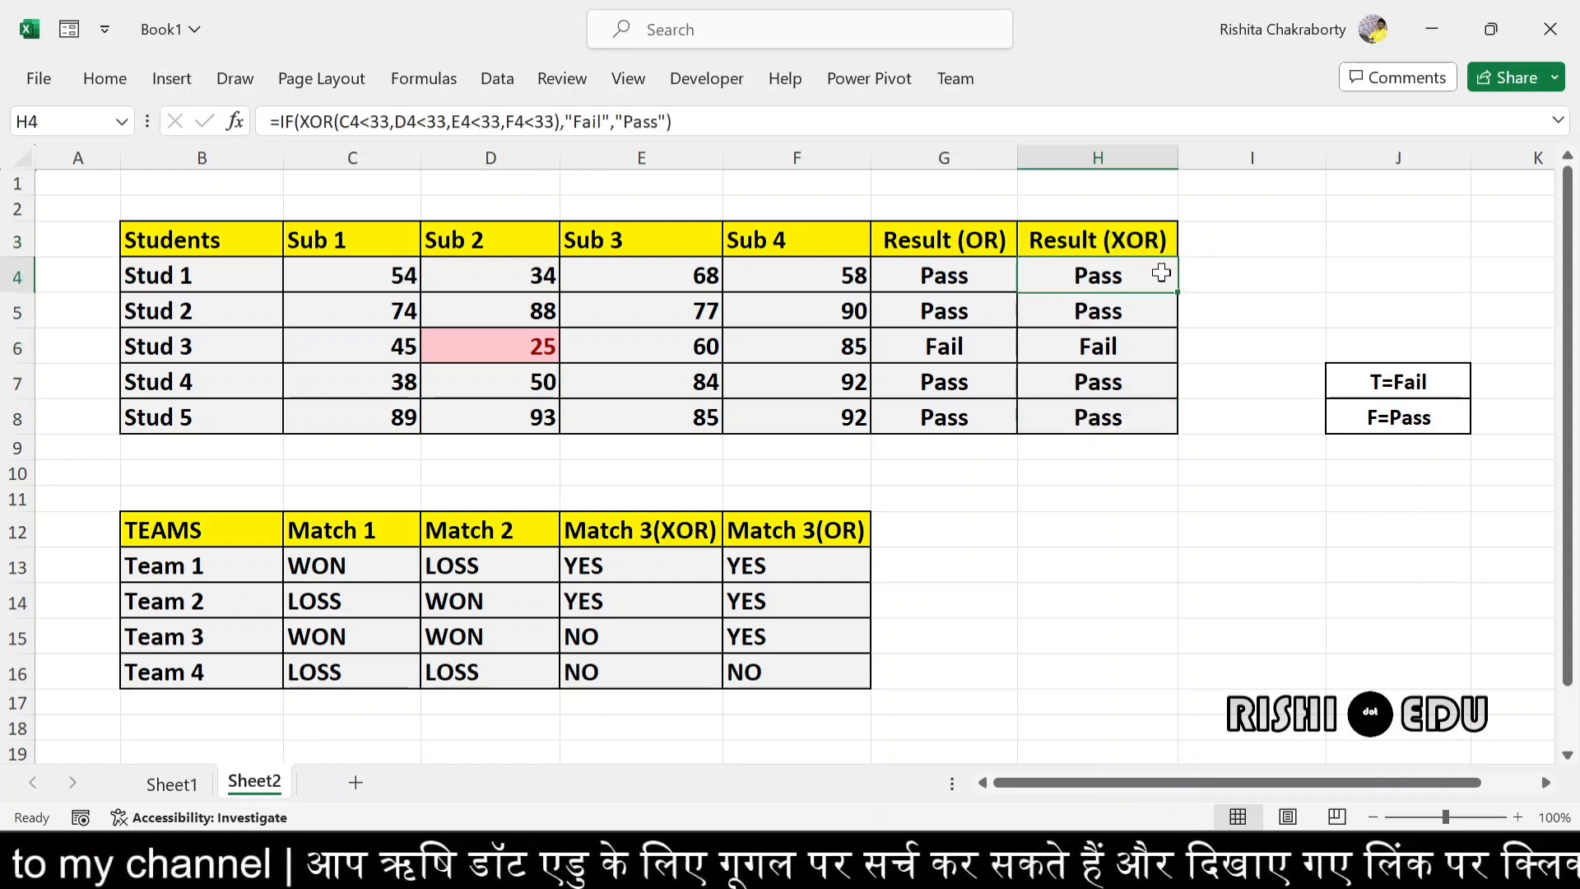
double_click(1064, 274)
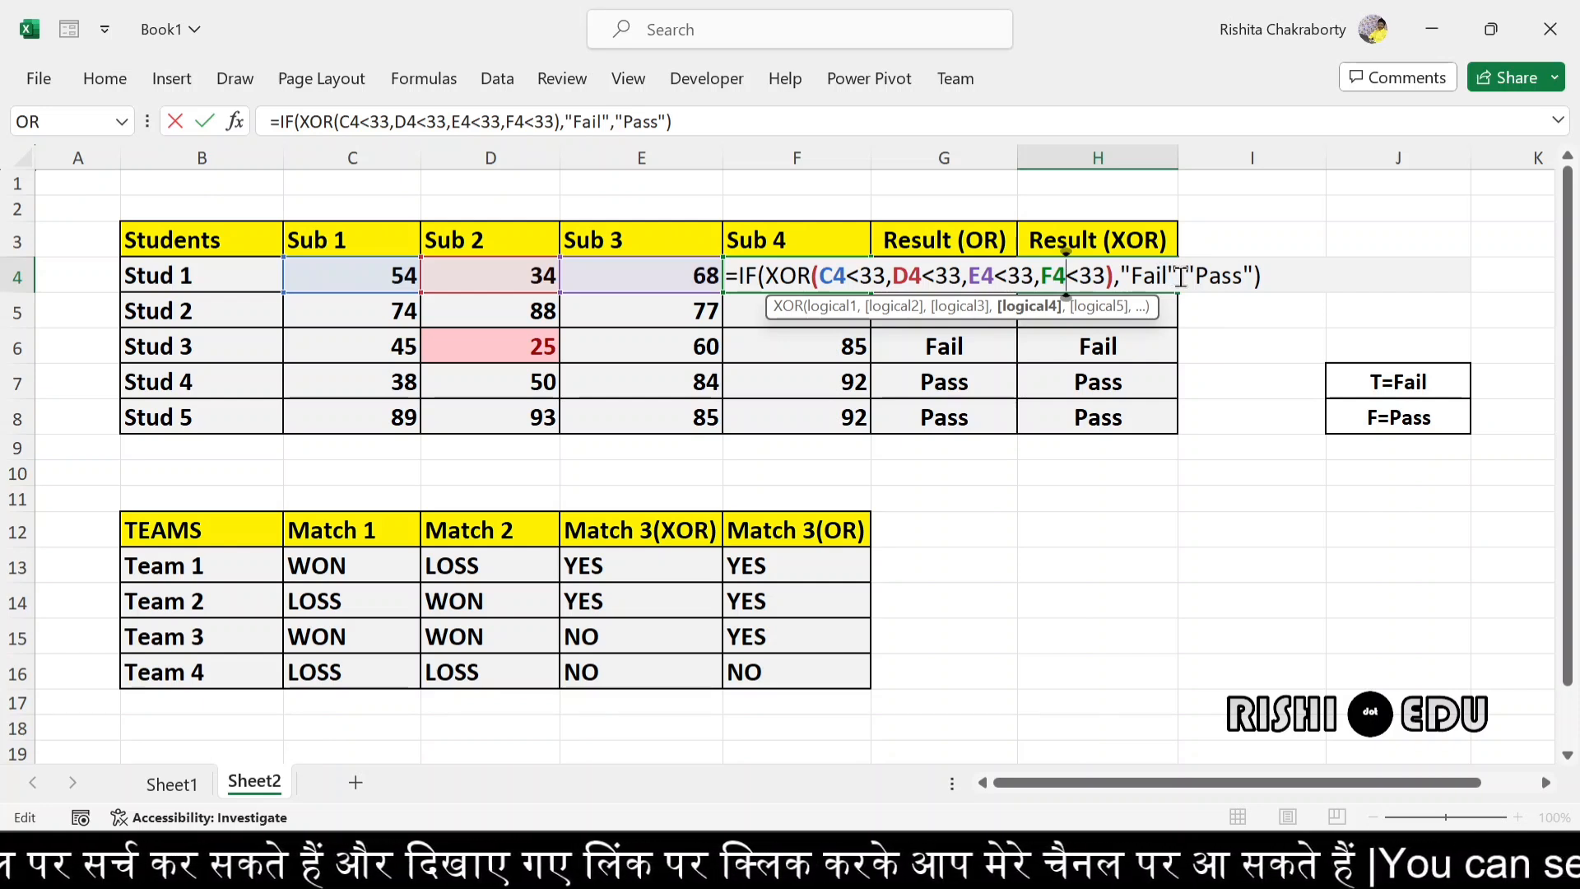
left_click(1292, 275)
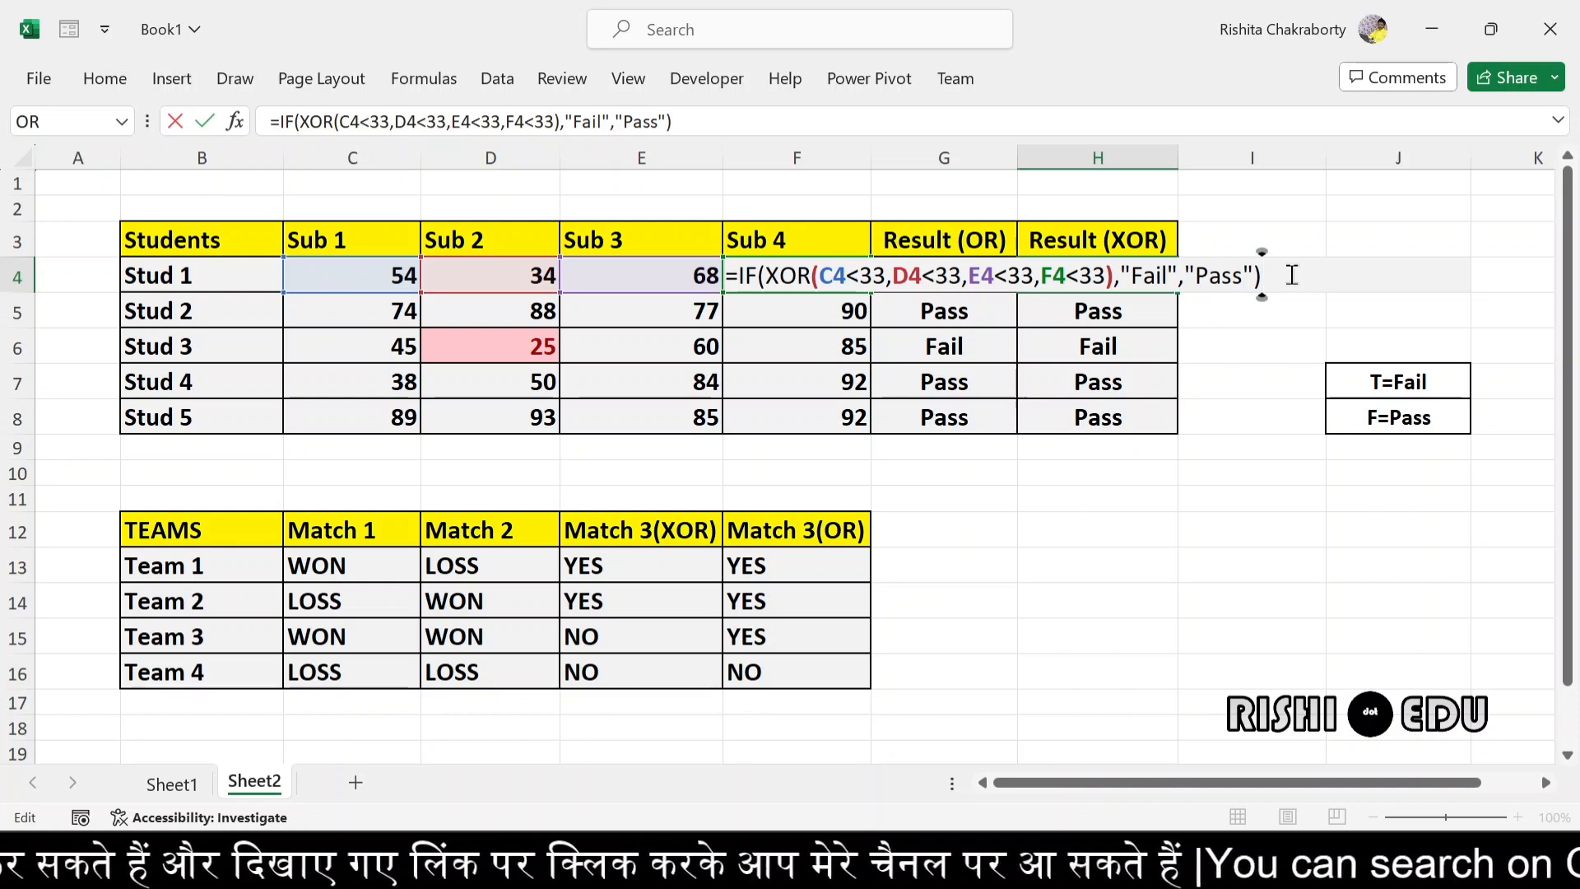
key("Return")
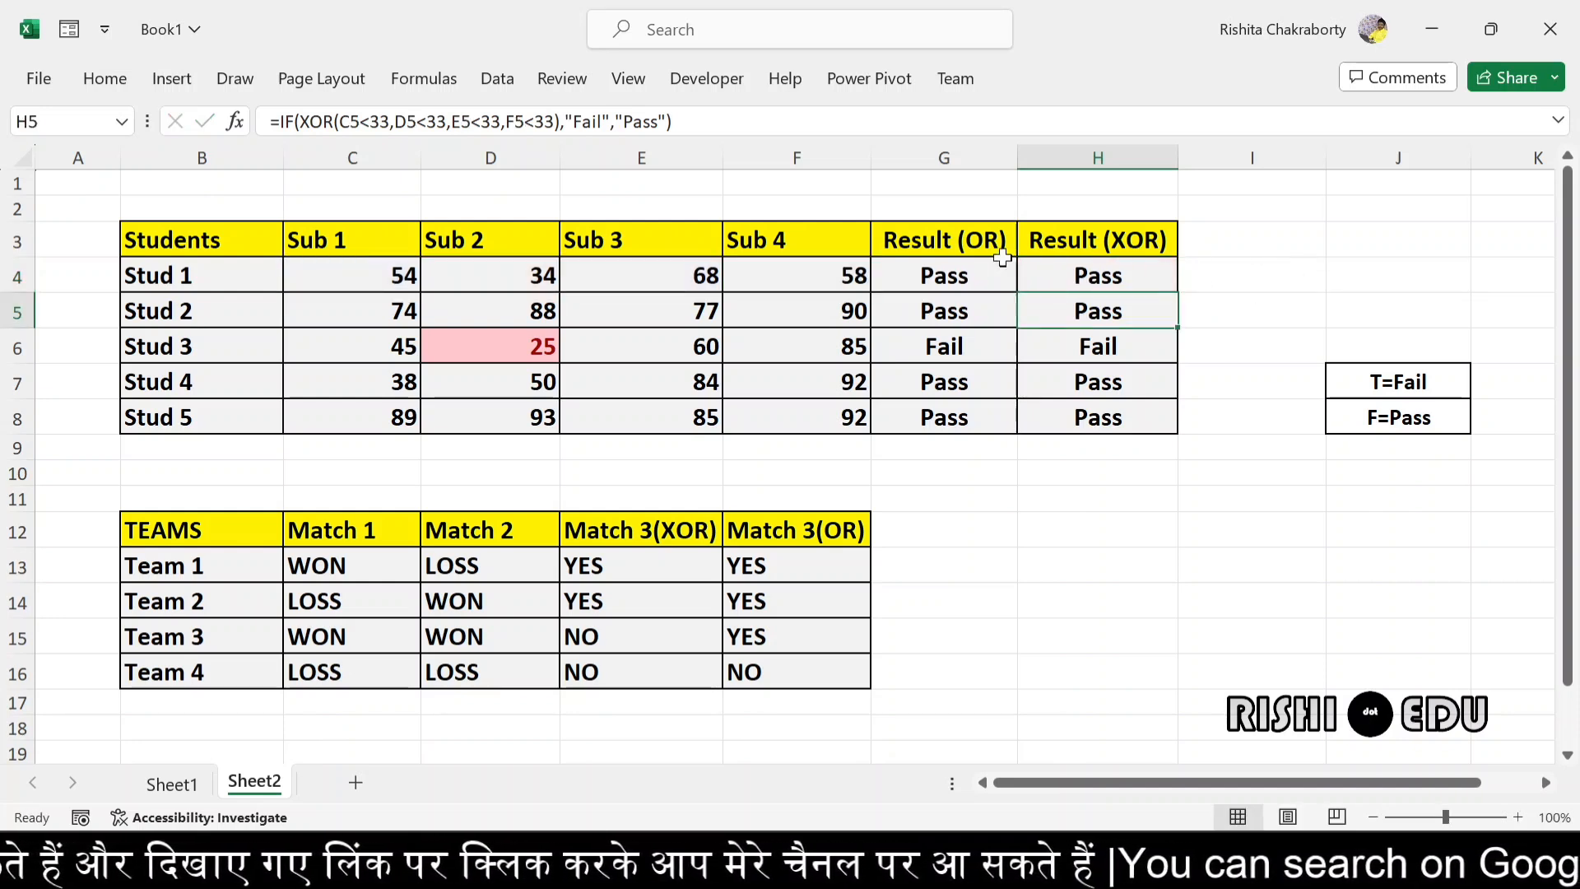
- Fill Stud 1's XOR result formula from H4 down through H8 for all the students
left_click(1097, 270)
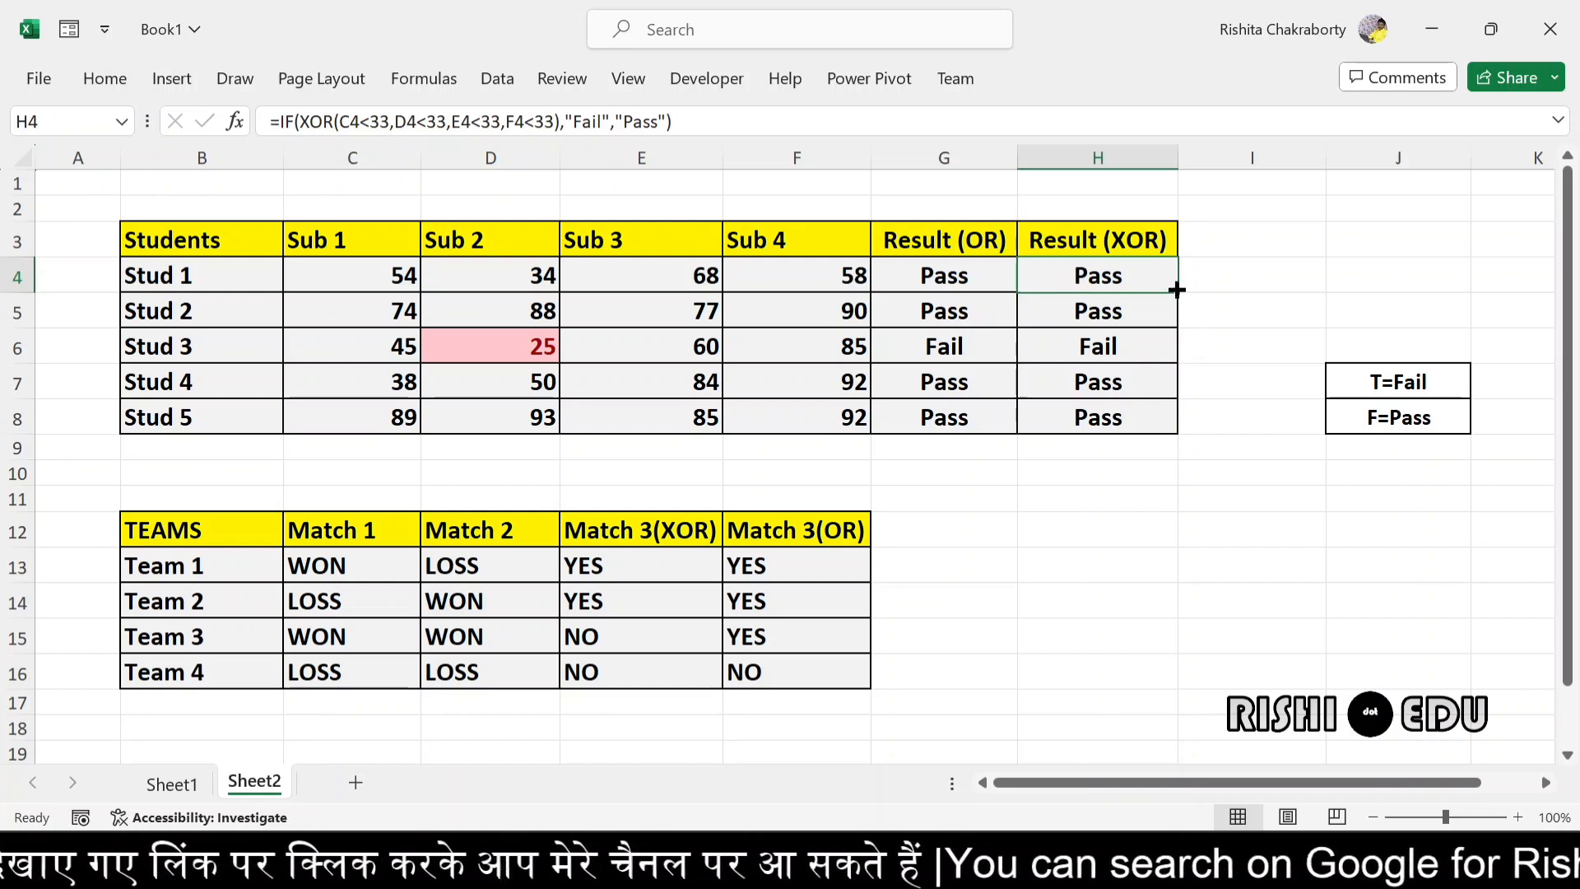
left_click_drag(1174, 290, 1185, 420)
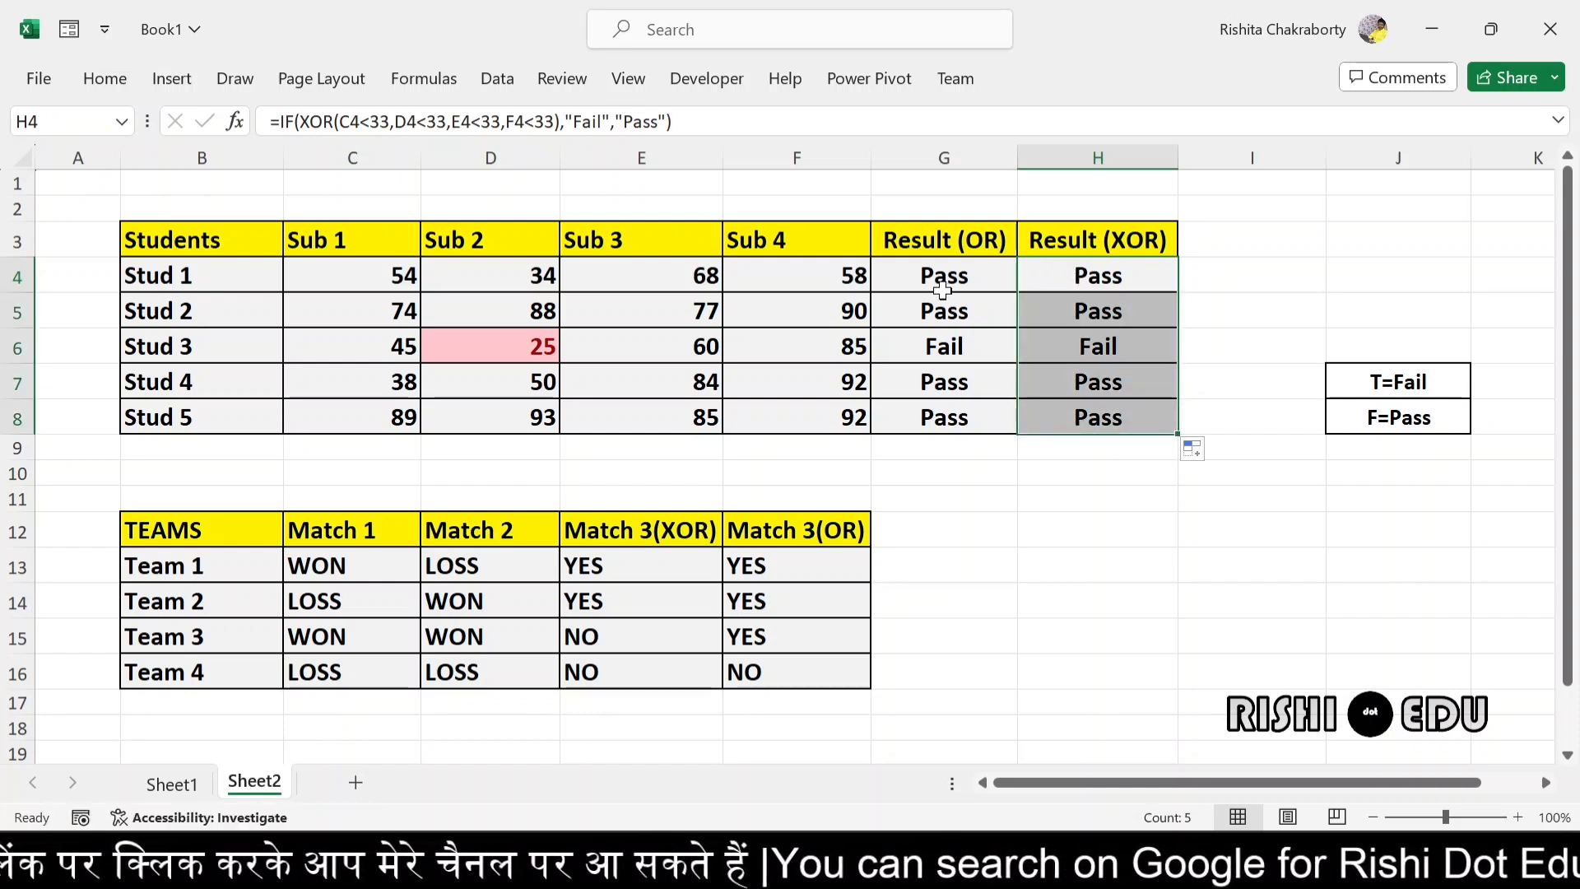
left_click(1103, 275)
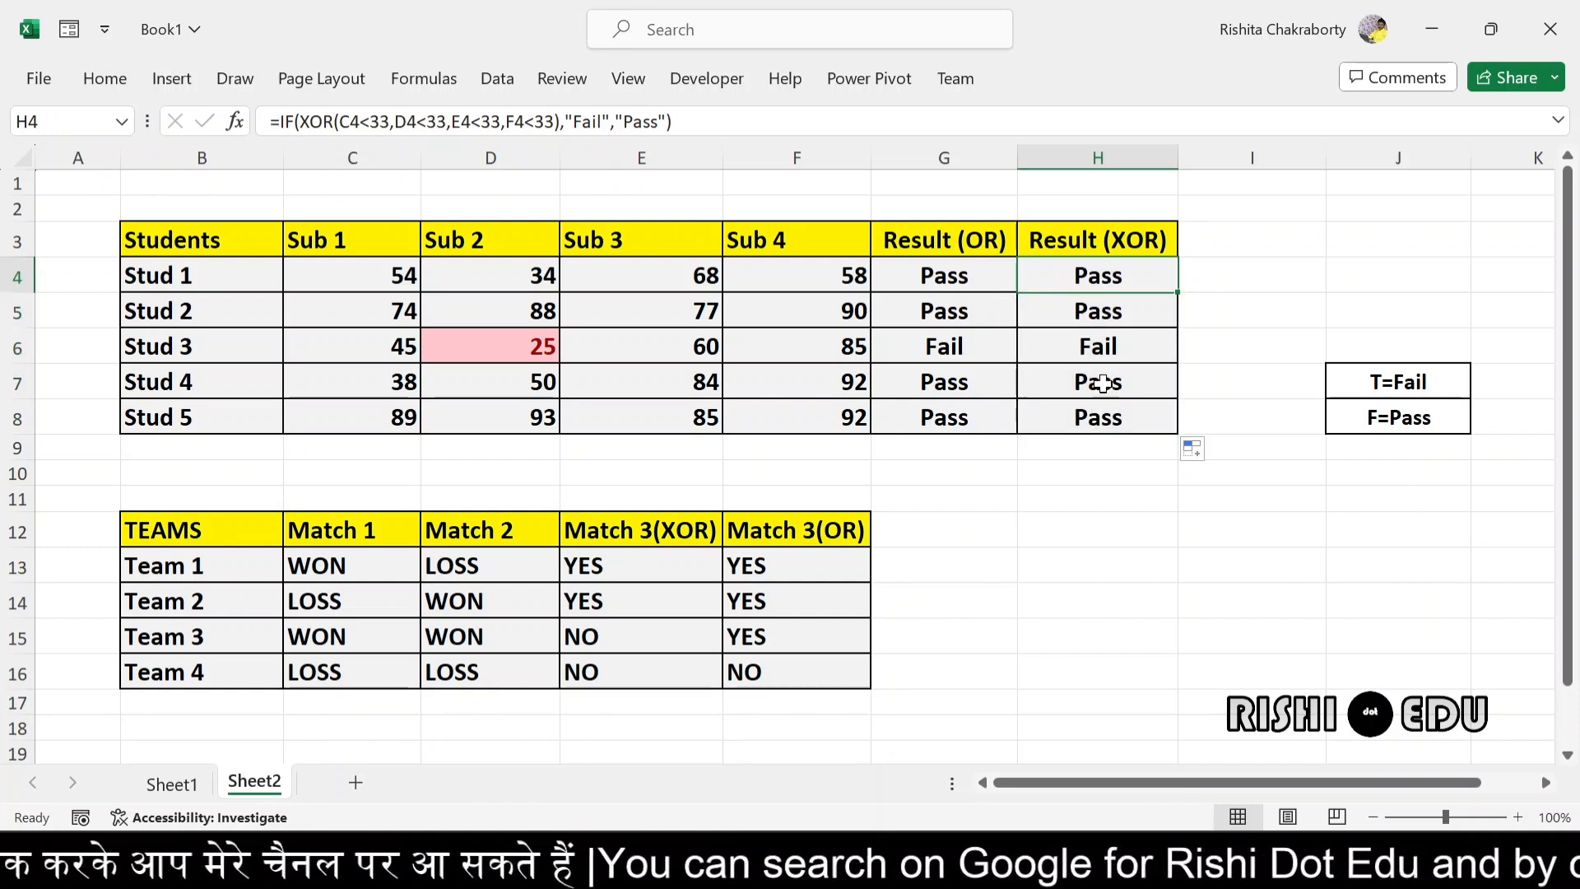
- Set Stud 3's Sub 4 mark in F6 to 30
left_click(144, 348)
left_click_drag(144, 349, 1099, 341)
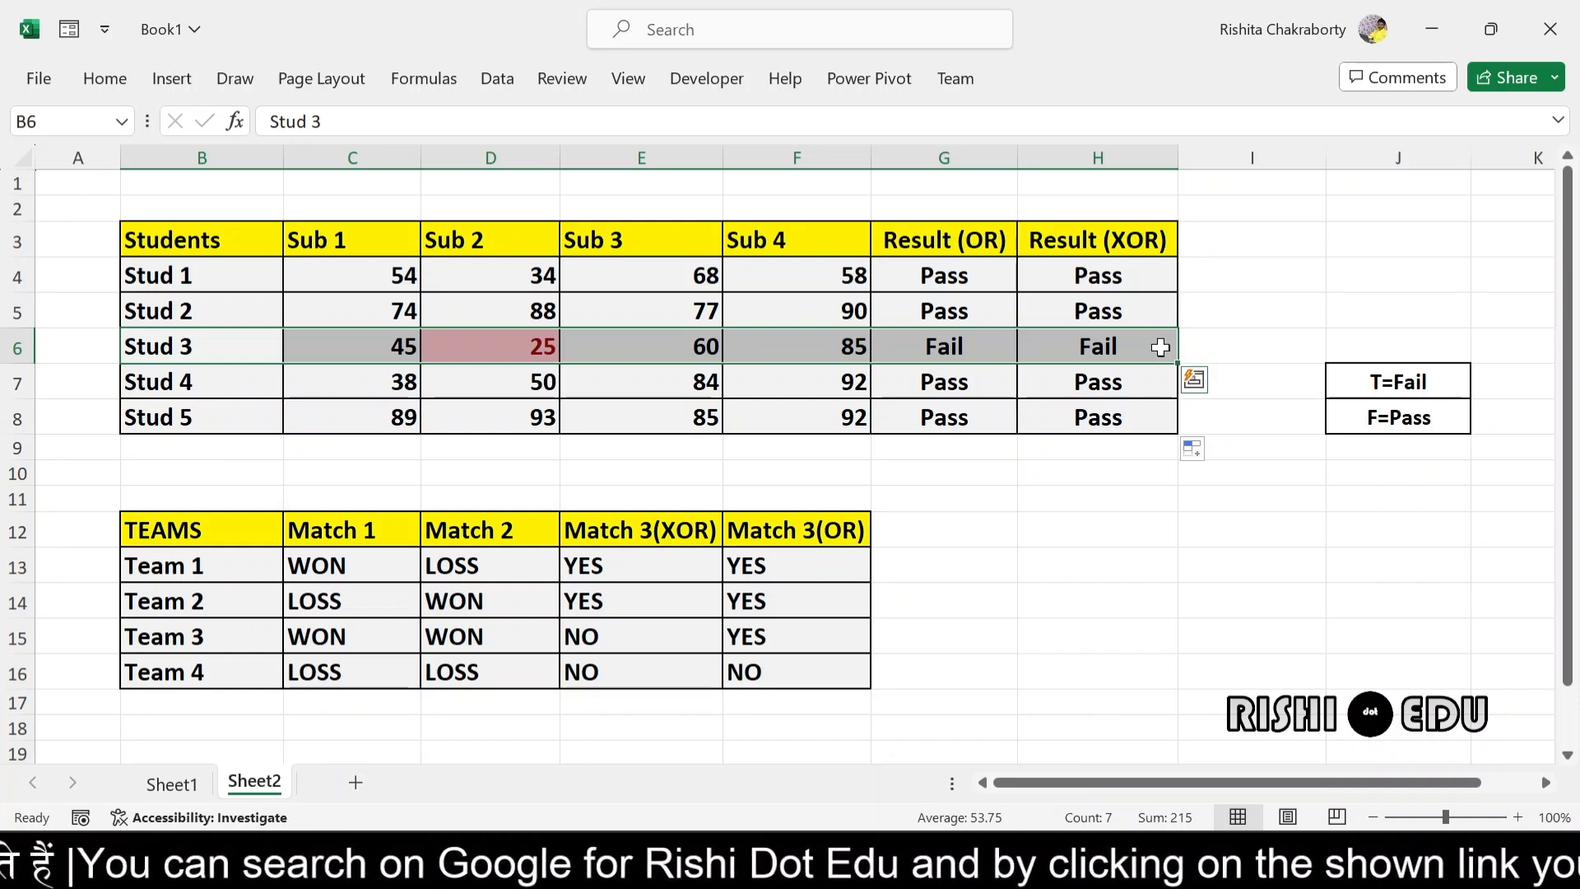
left_click(802, 349)
double_click(804, 349)
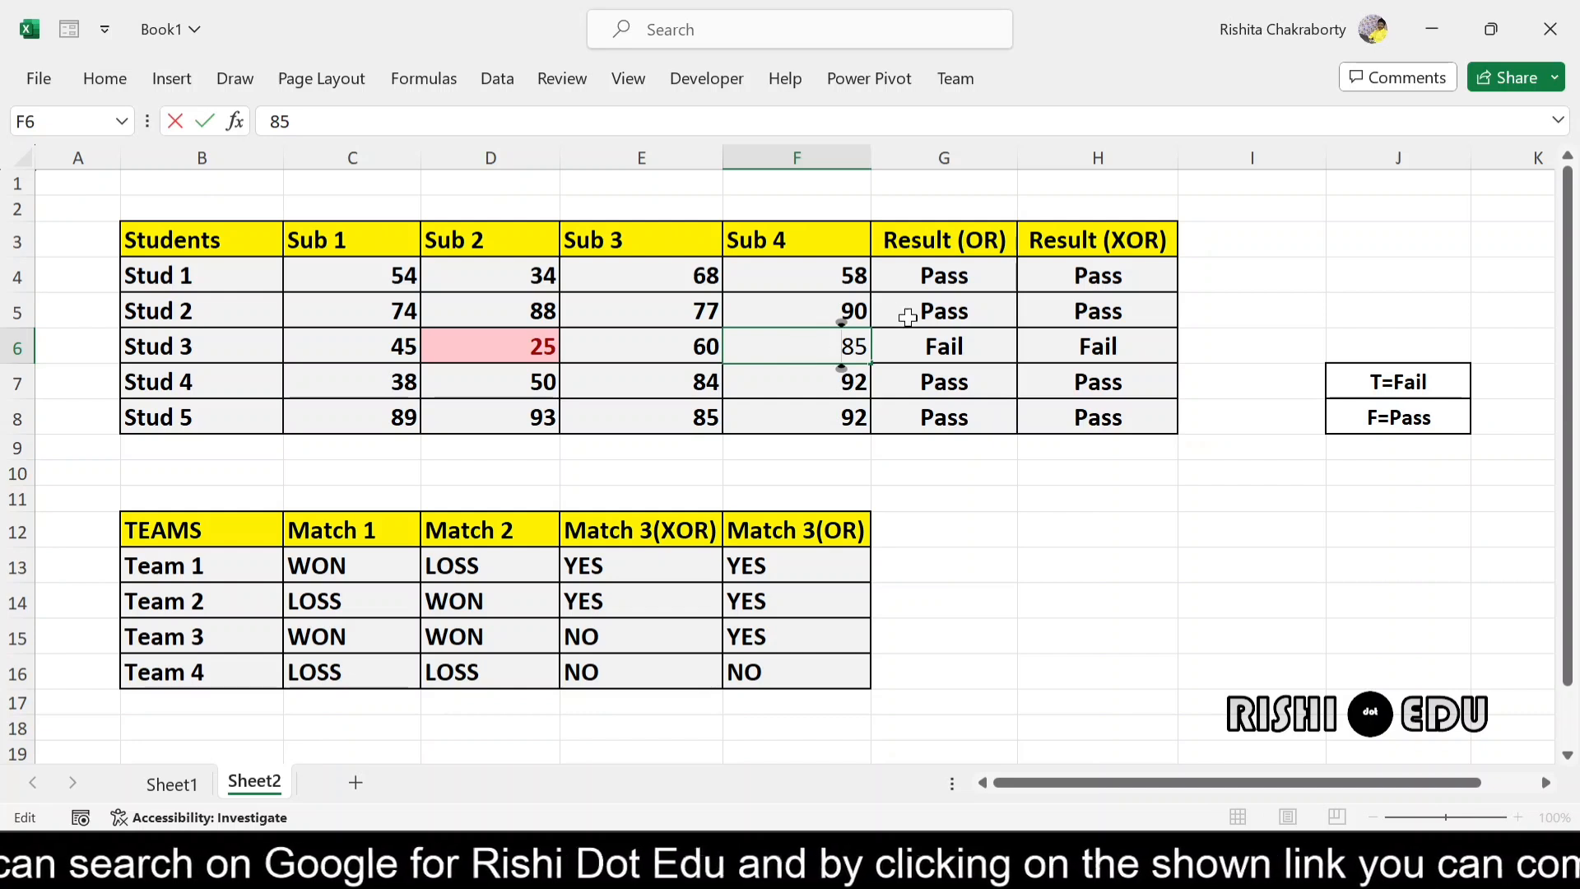
left_click(870, 349)
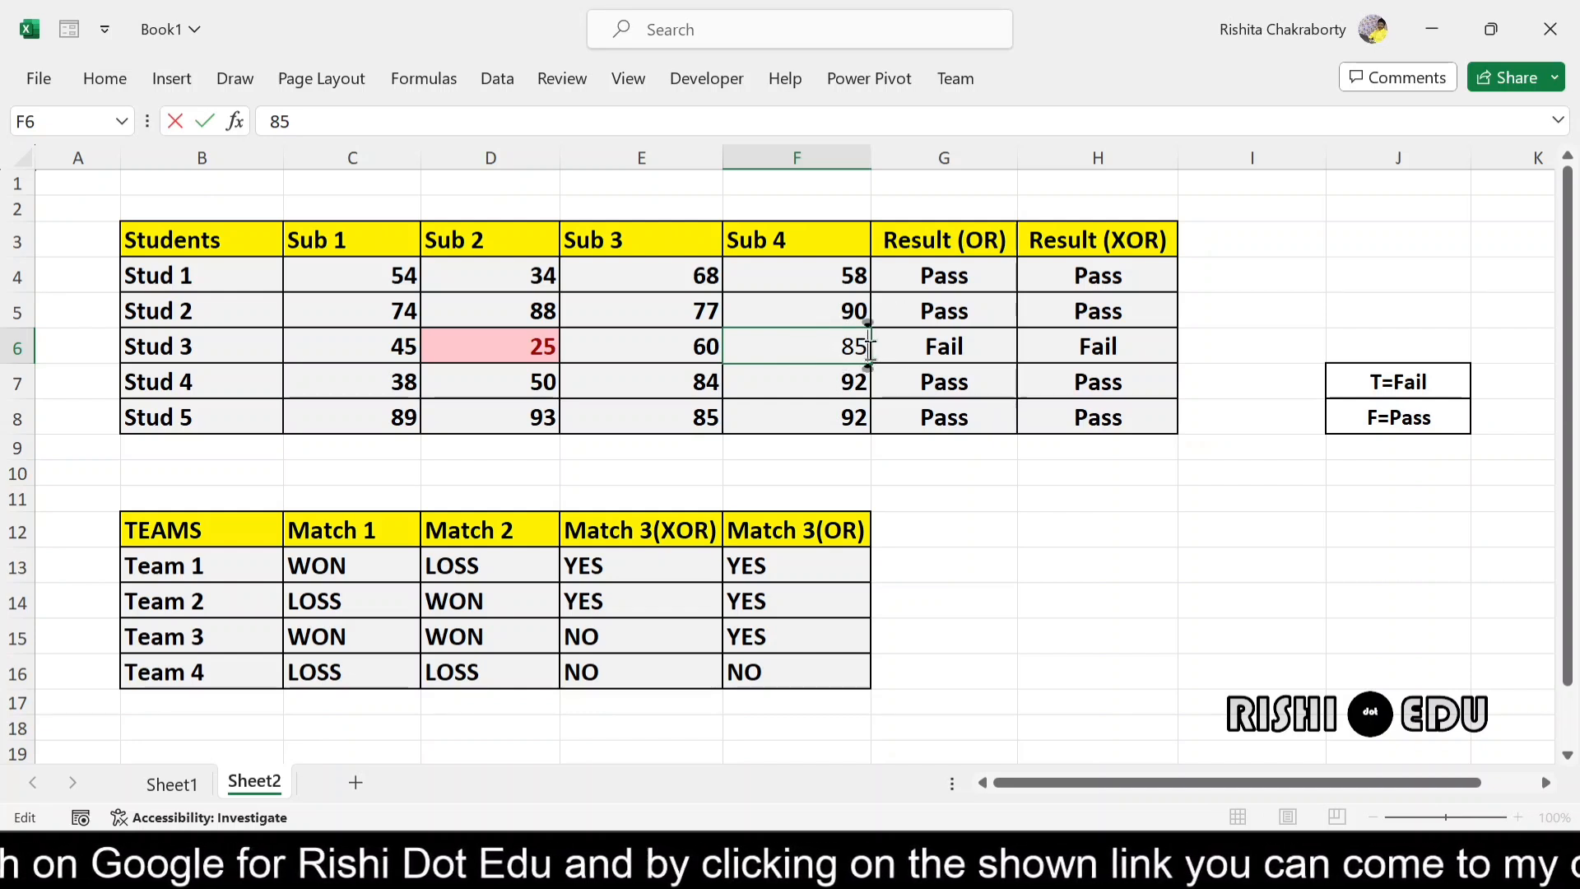
key("BackSpace")
key("BackSpace")
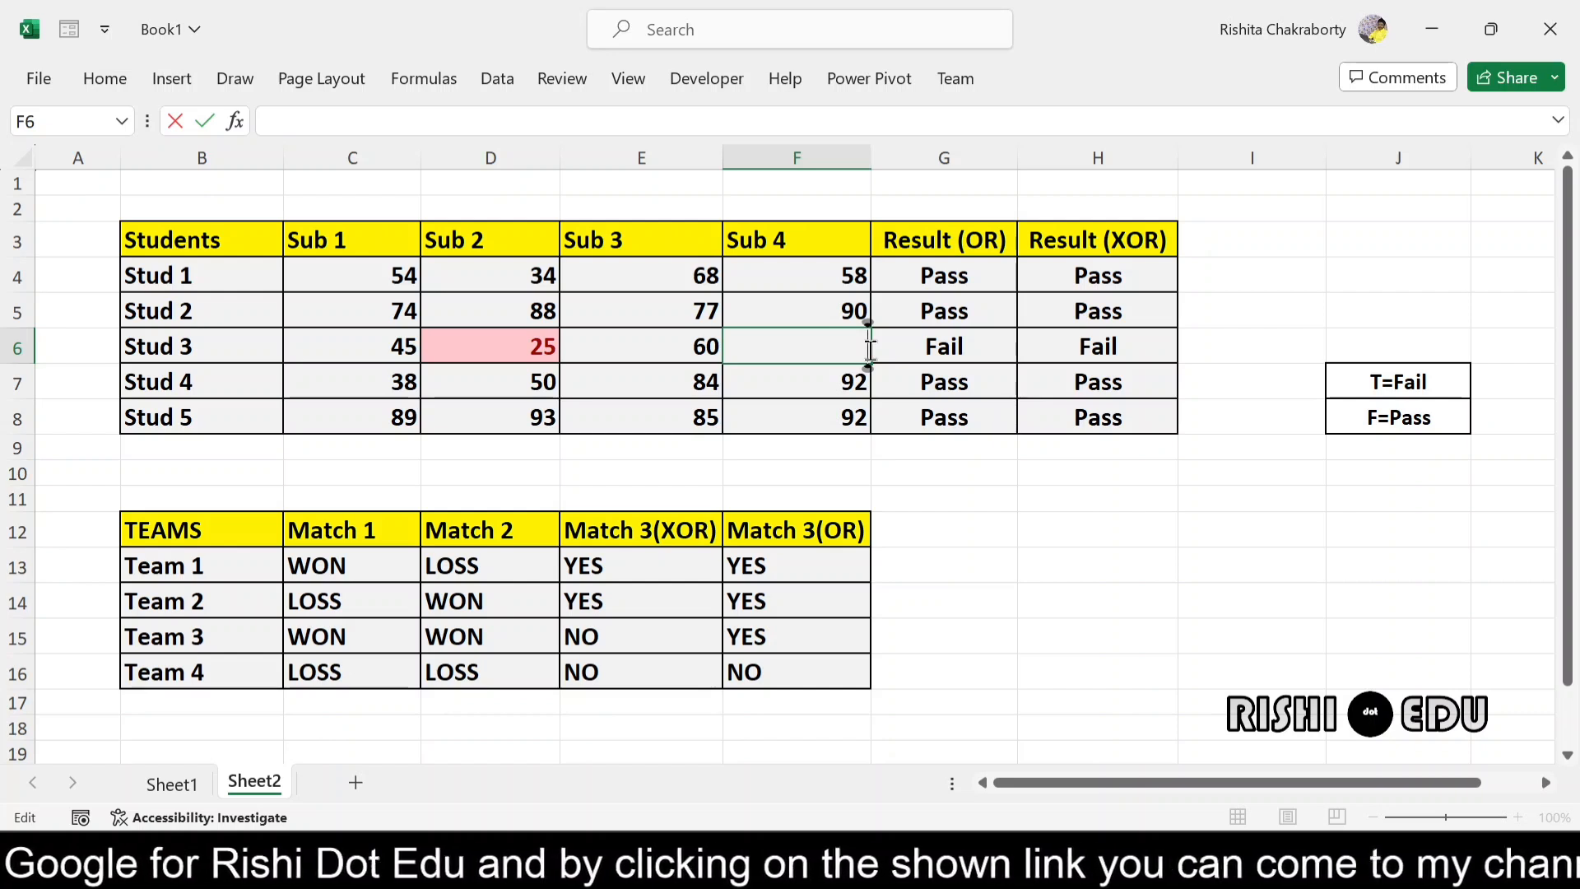
type("30")
key("Return")
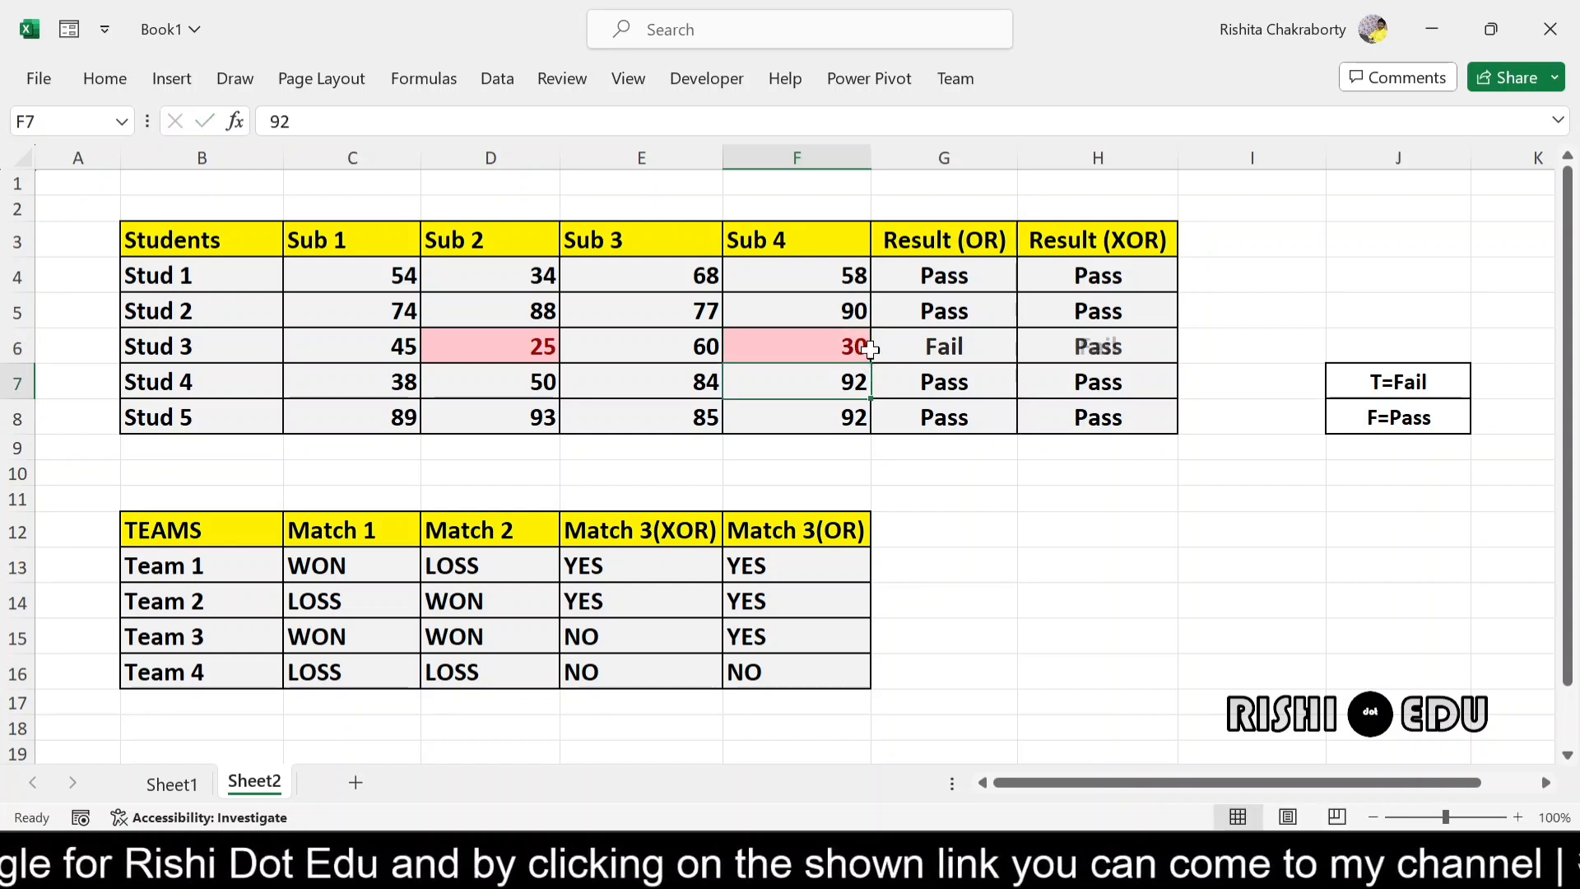
- Examine Stud 3's OR formula in G6 and compare the student's OR and XOR results in G6:H6
left_click(1083, 348)
left_click(886, 339)
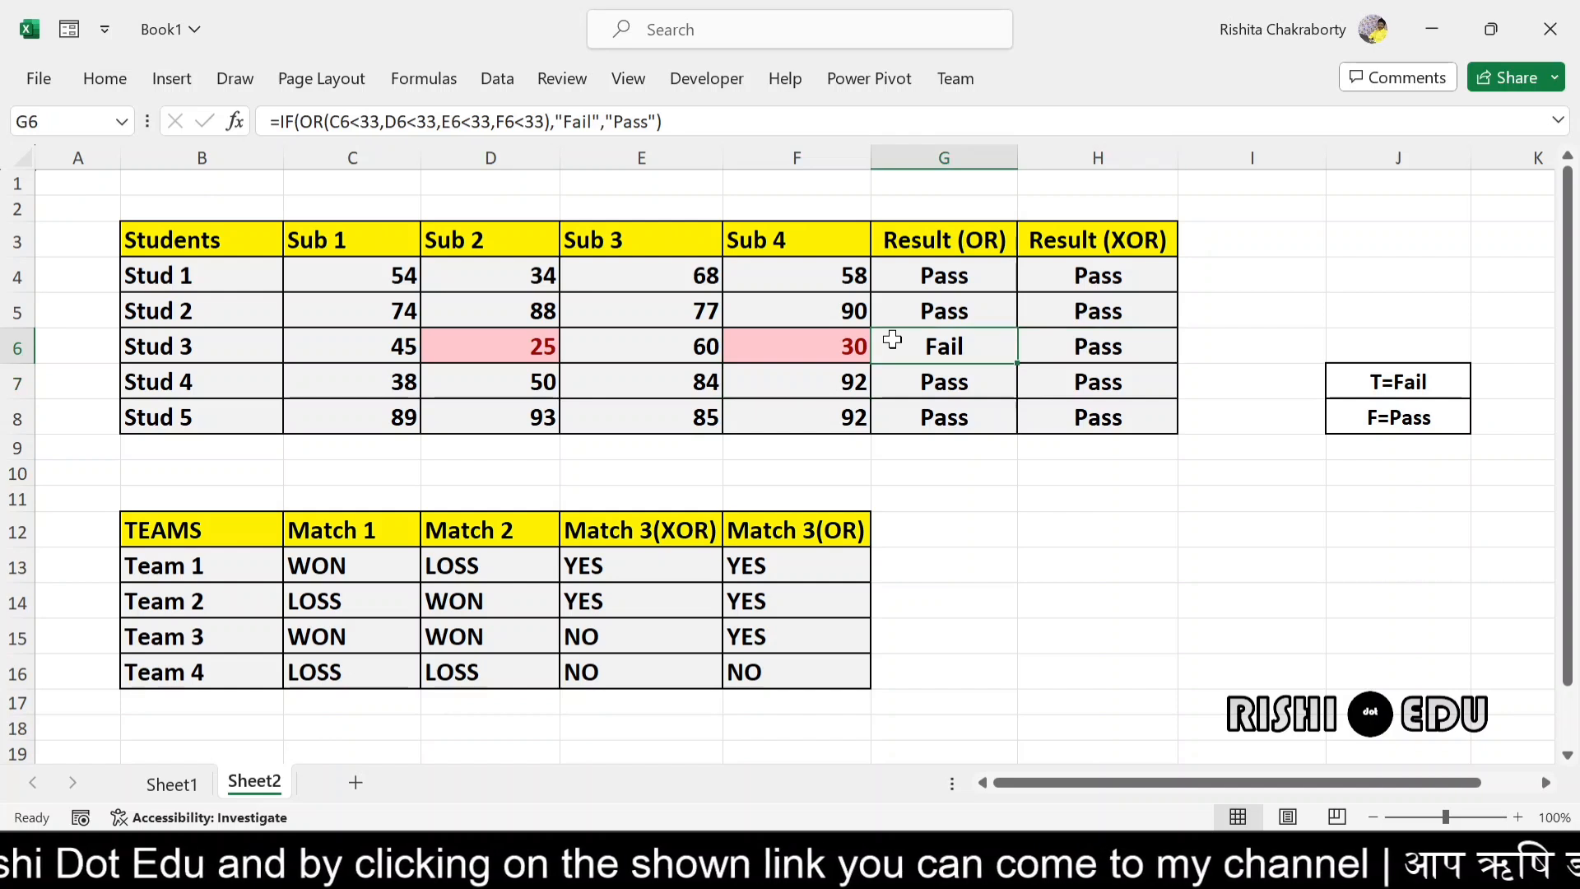
double_click(888, 340)
left_click(1114, 343)
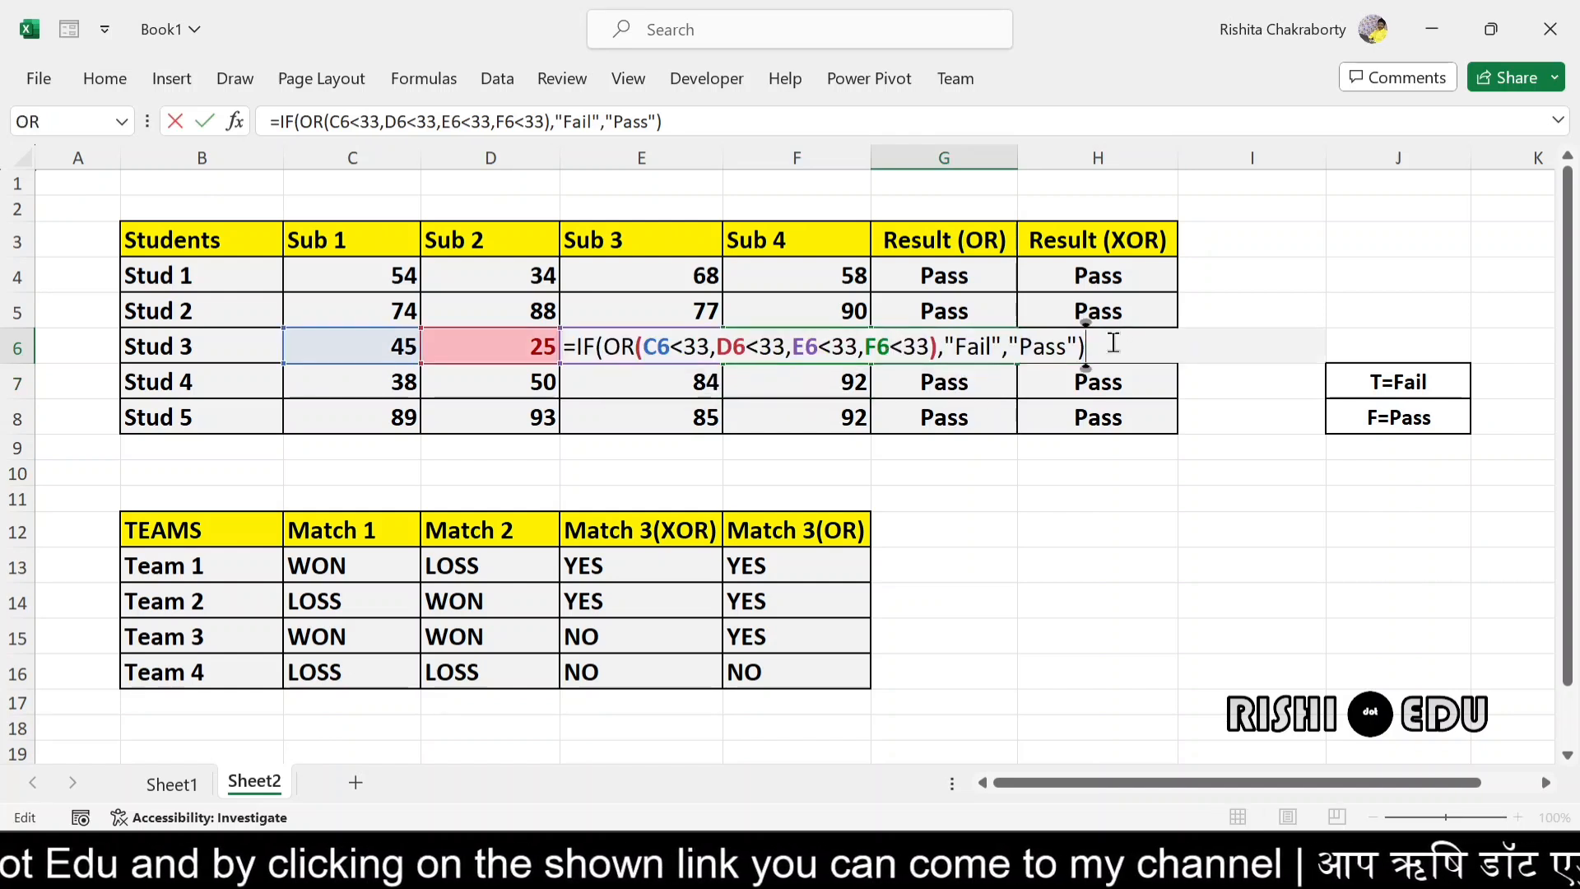
key("Return")
left_click_drag(925, 342, 1132, 342)
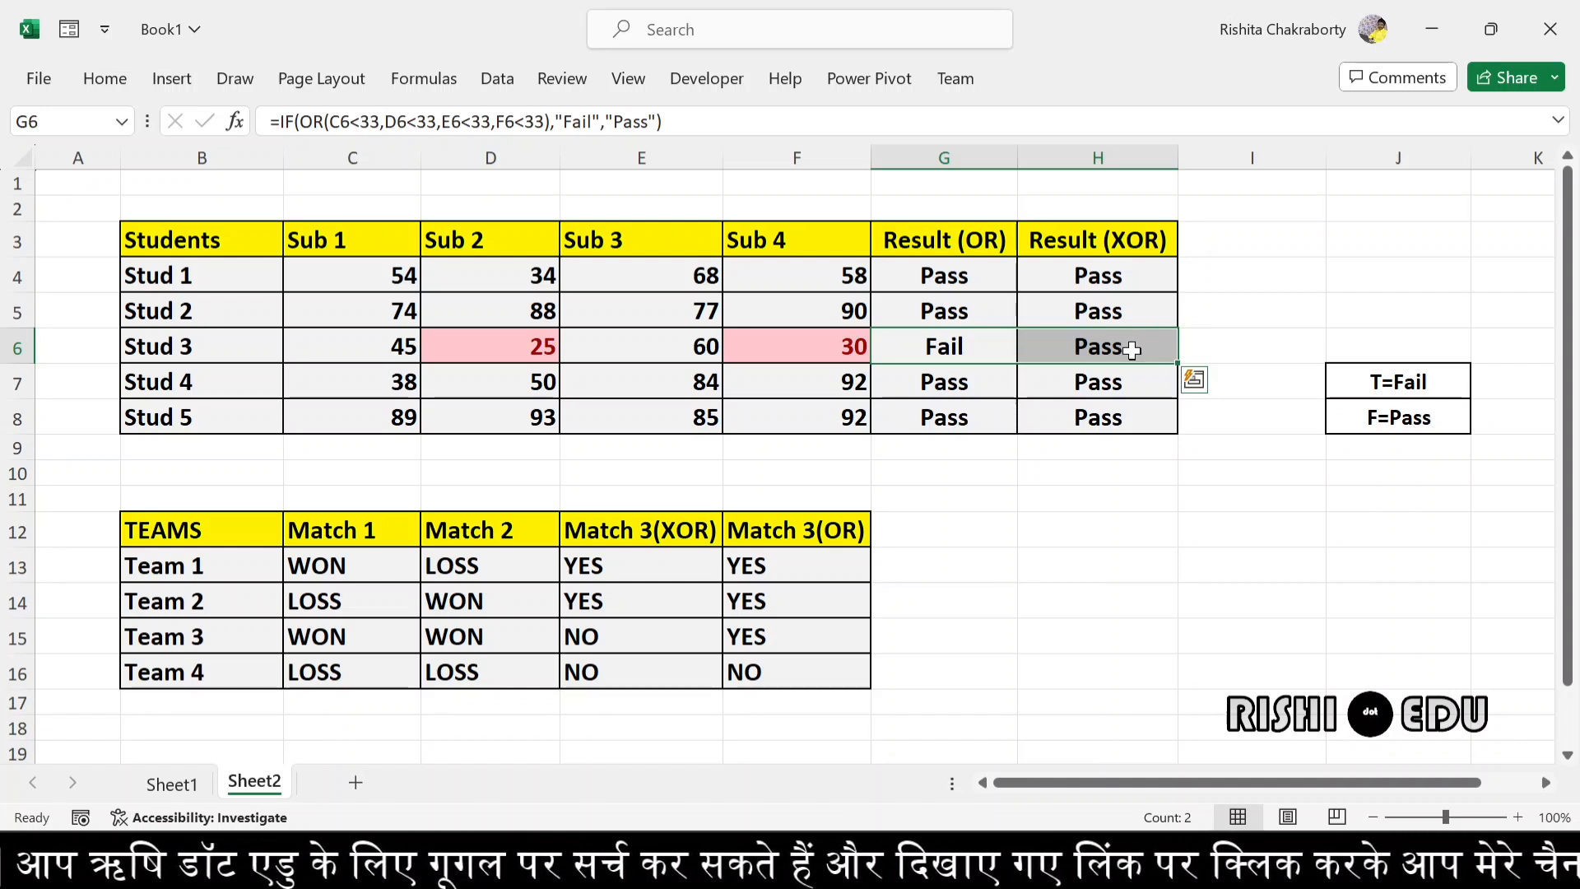
- Examine the IF and XOR formula behind Stud 3's result in H6
left_click(1133, 349)
double_click(1133, 350)
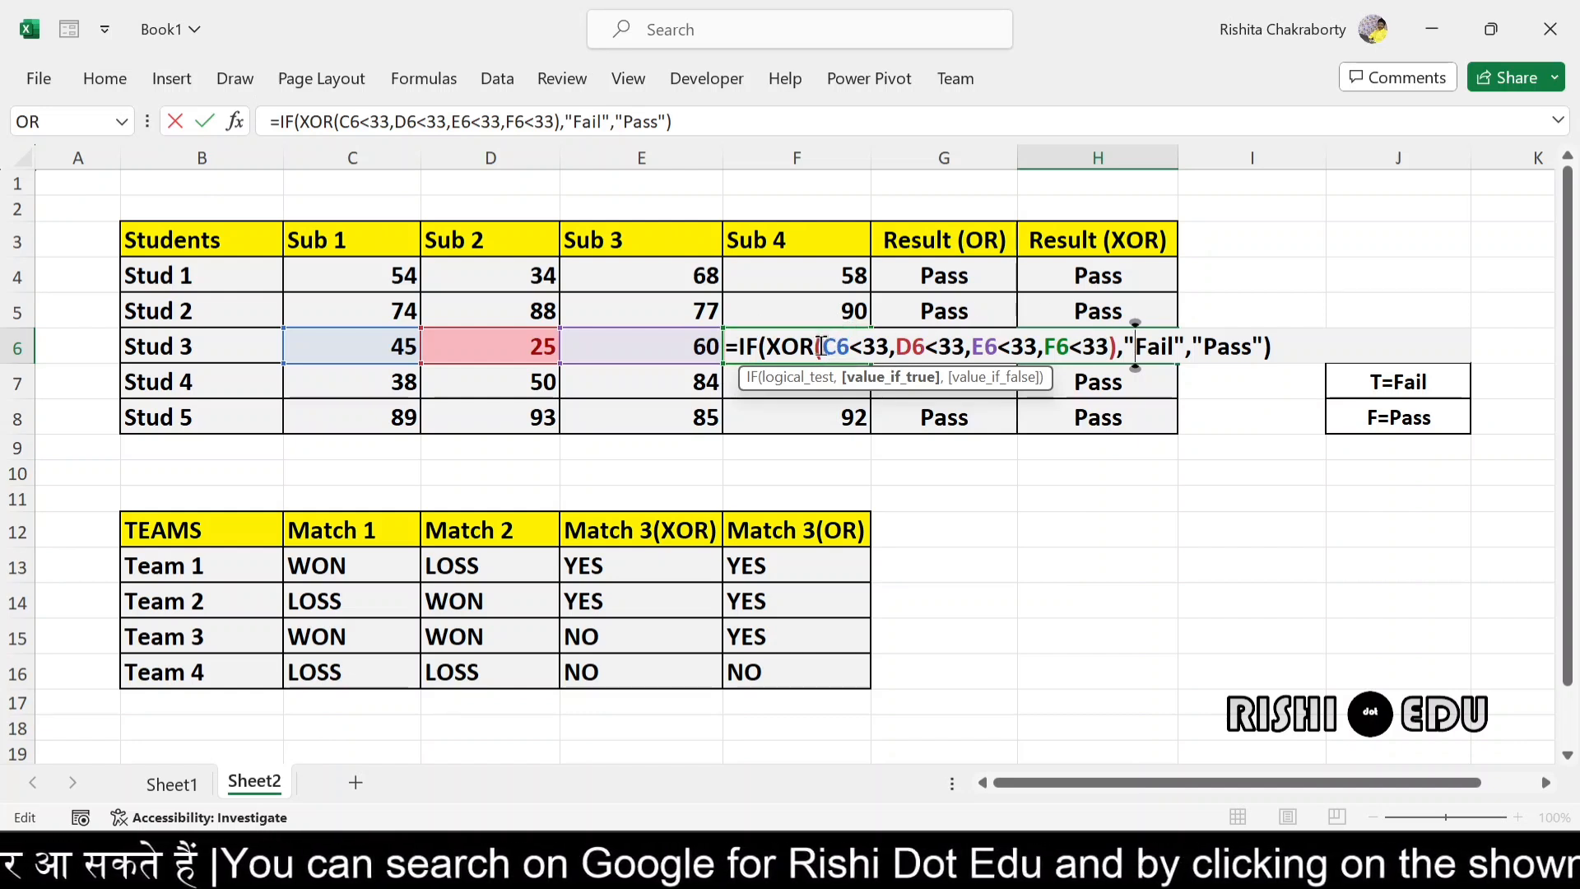
left_click(1286, 347)
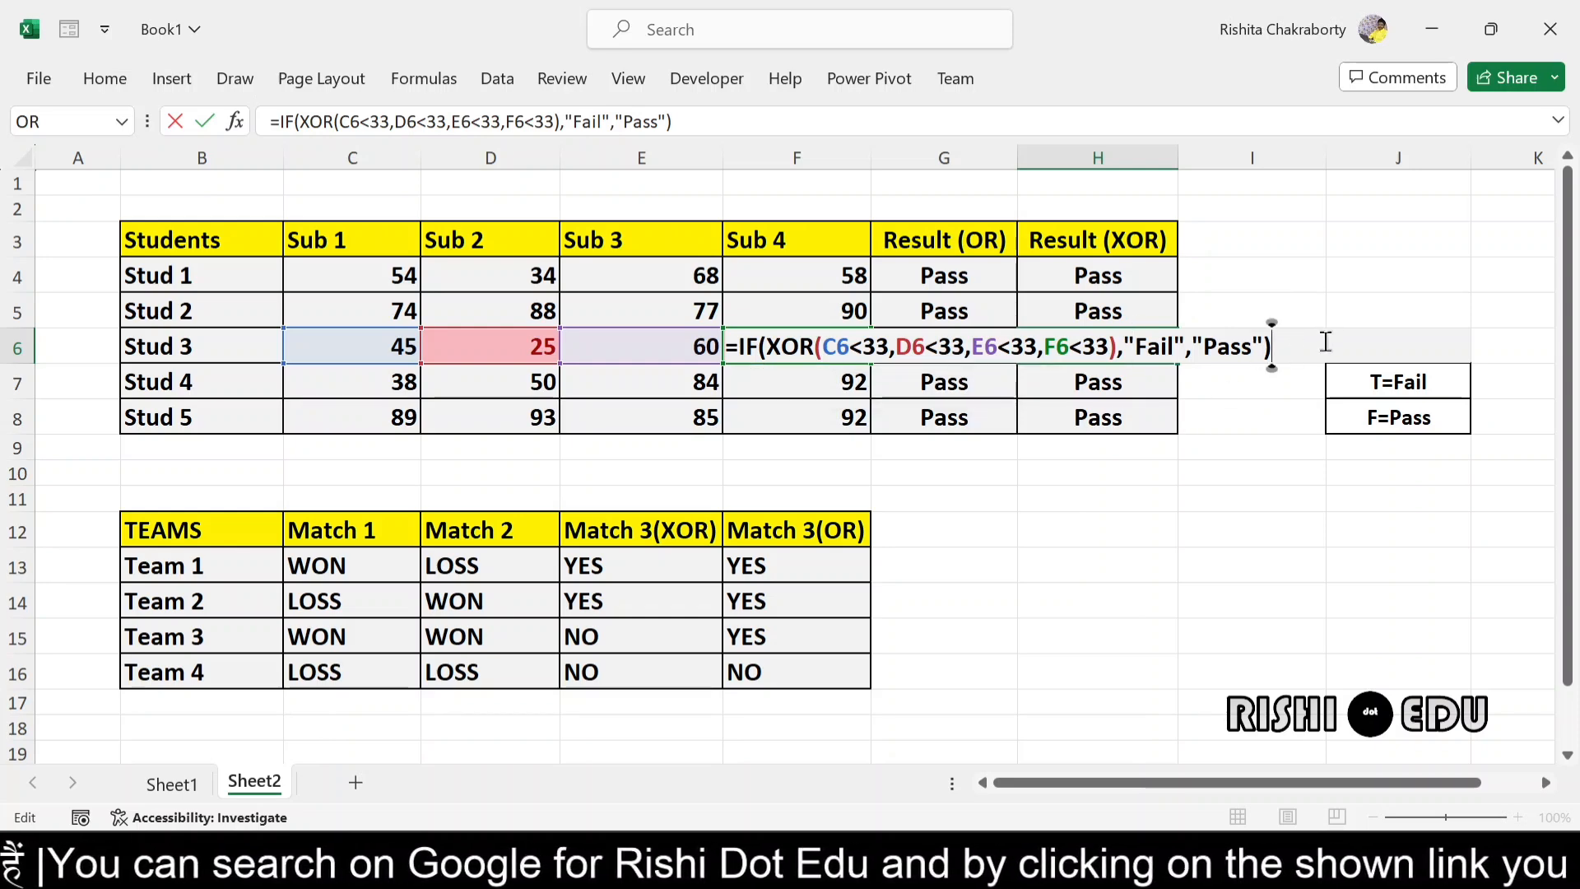
key("Return")
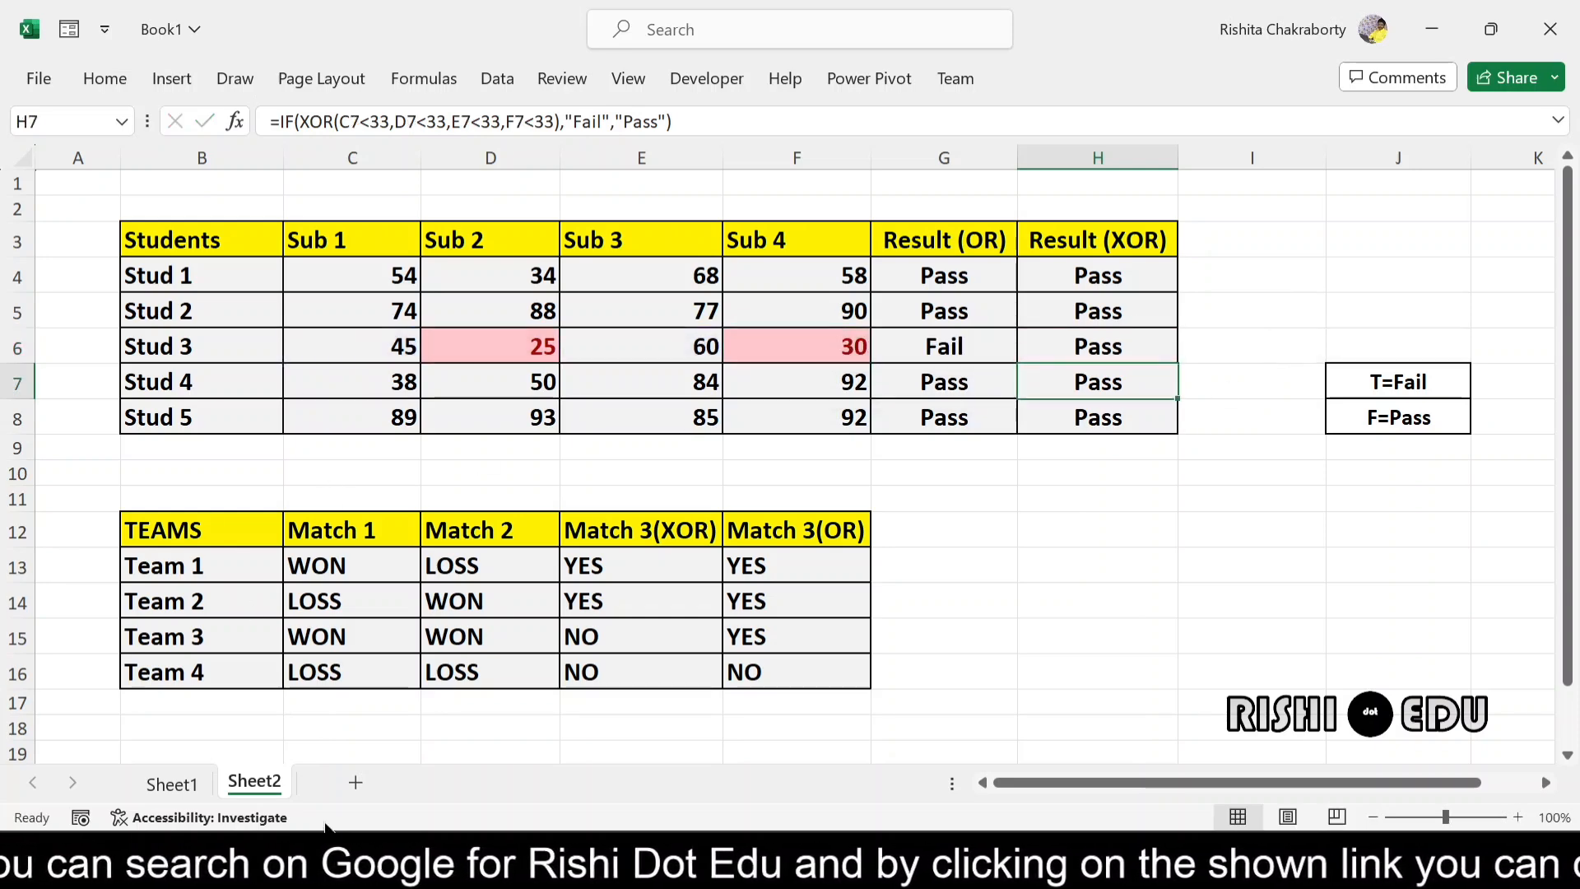
- Copy the XOR truth table G8:I12 from Sheet1 and paste it into Sheet2 starting at H13
left_click(194, 790)
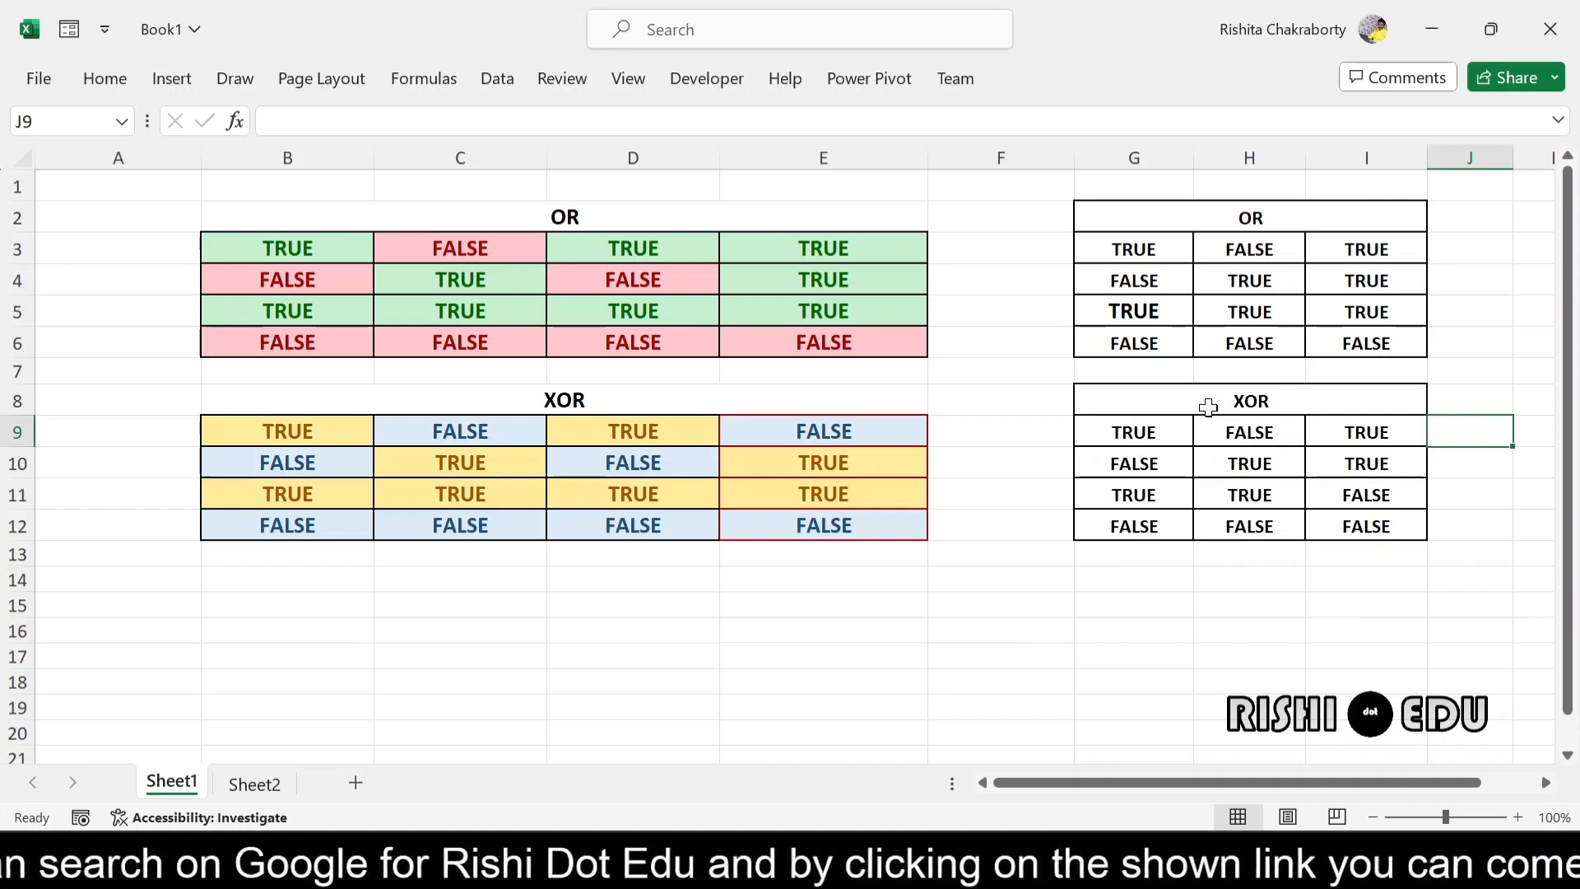
left_click_drag(1111, 412, 1407, 528)
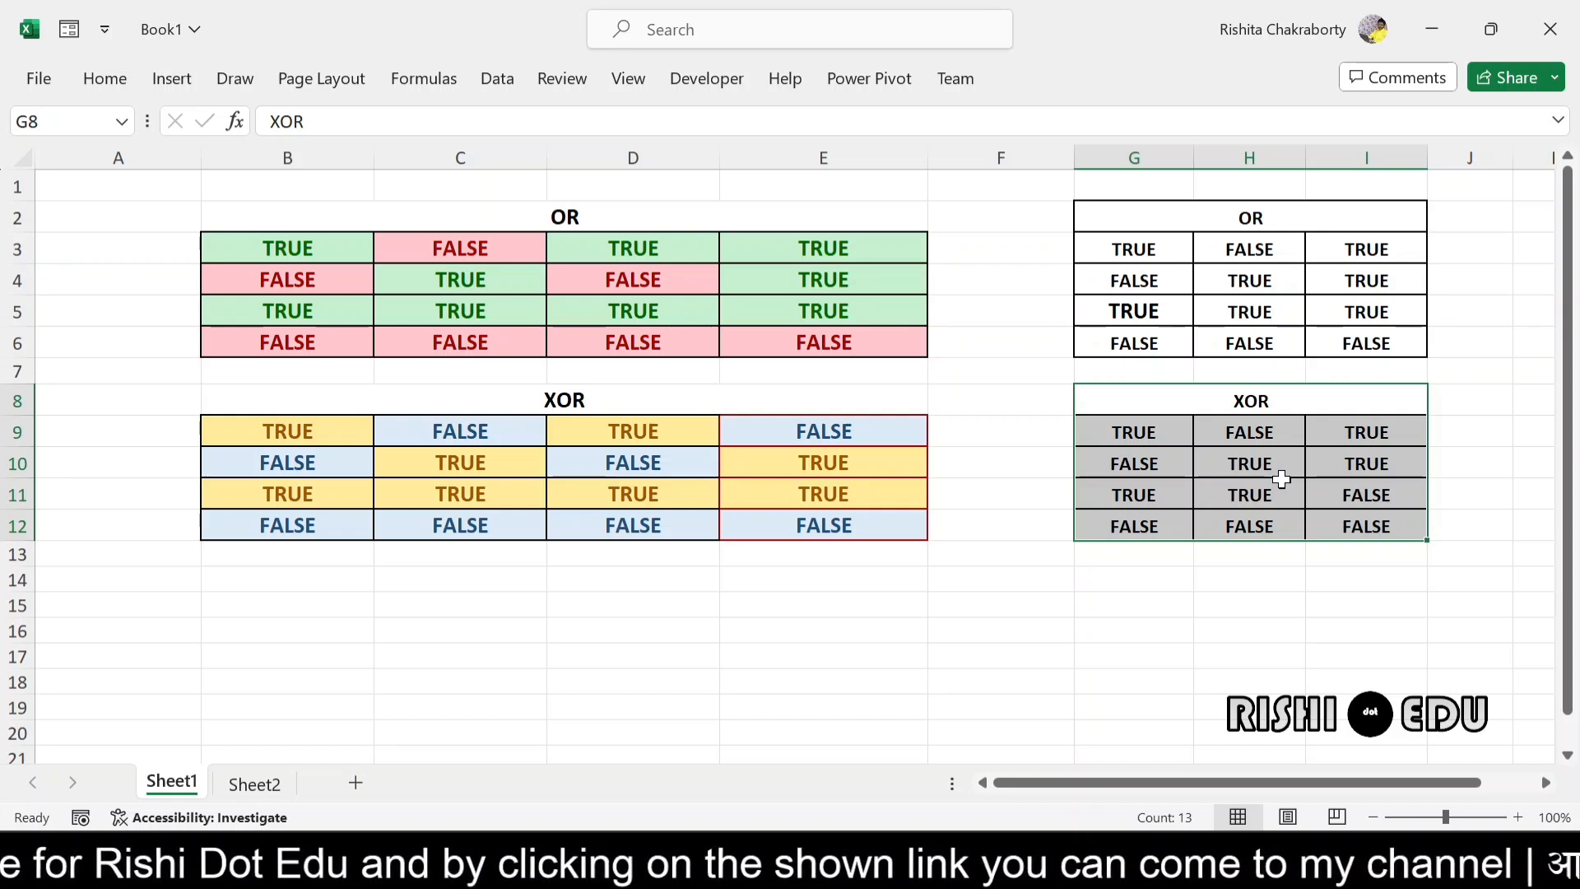
left_click(1029, 613)
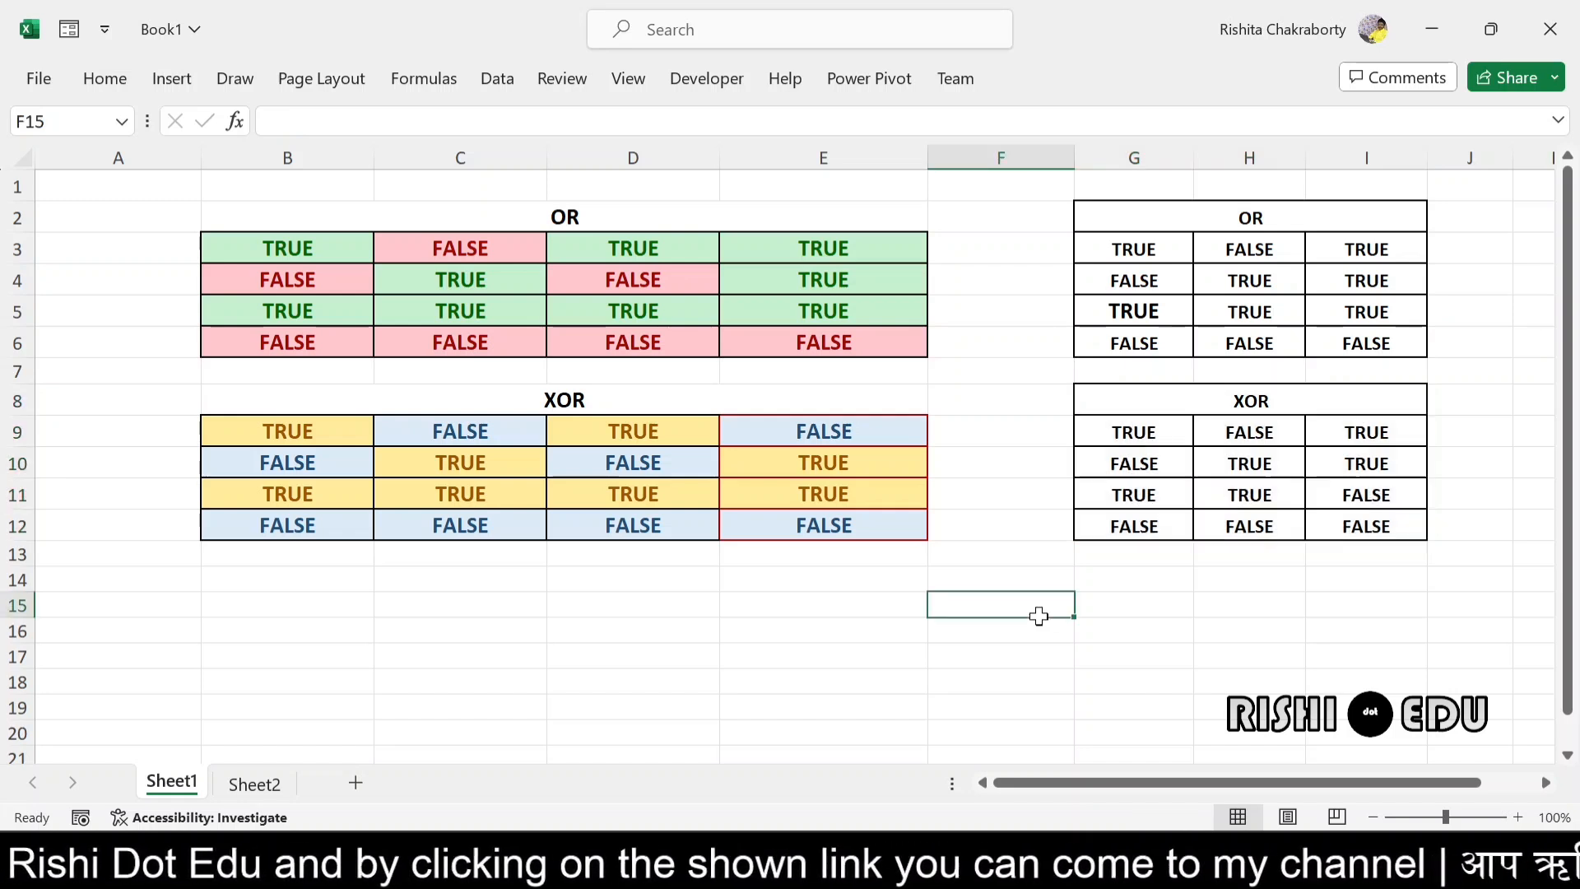
left_click_drag(1107, 400, 1347, 510)
key("ctrl+c")
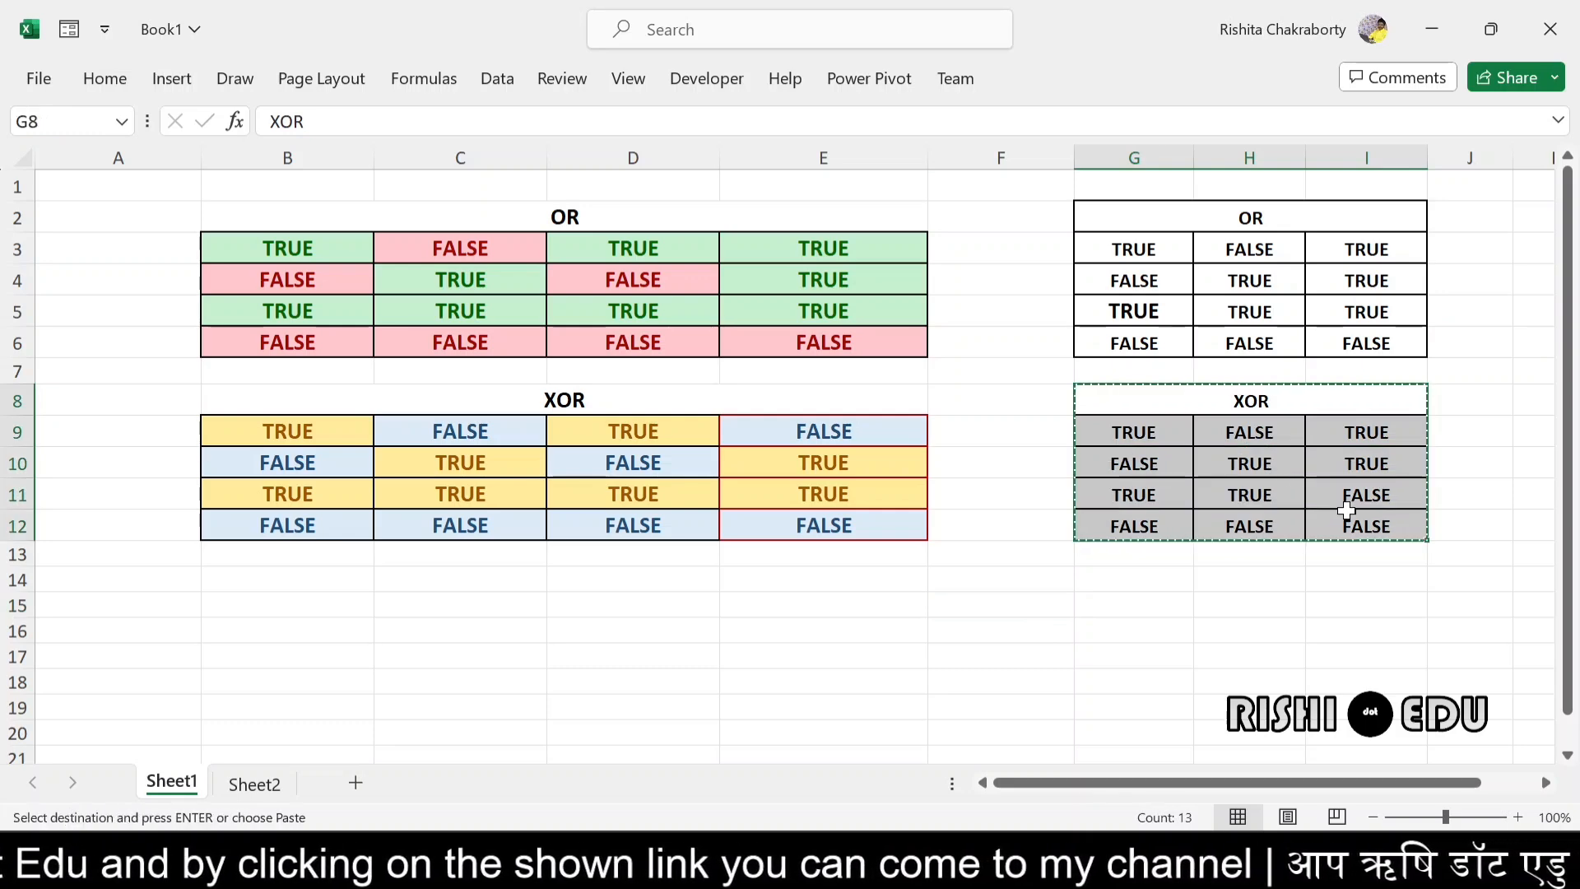
left_click(278, 785)
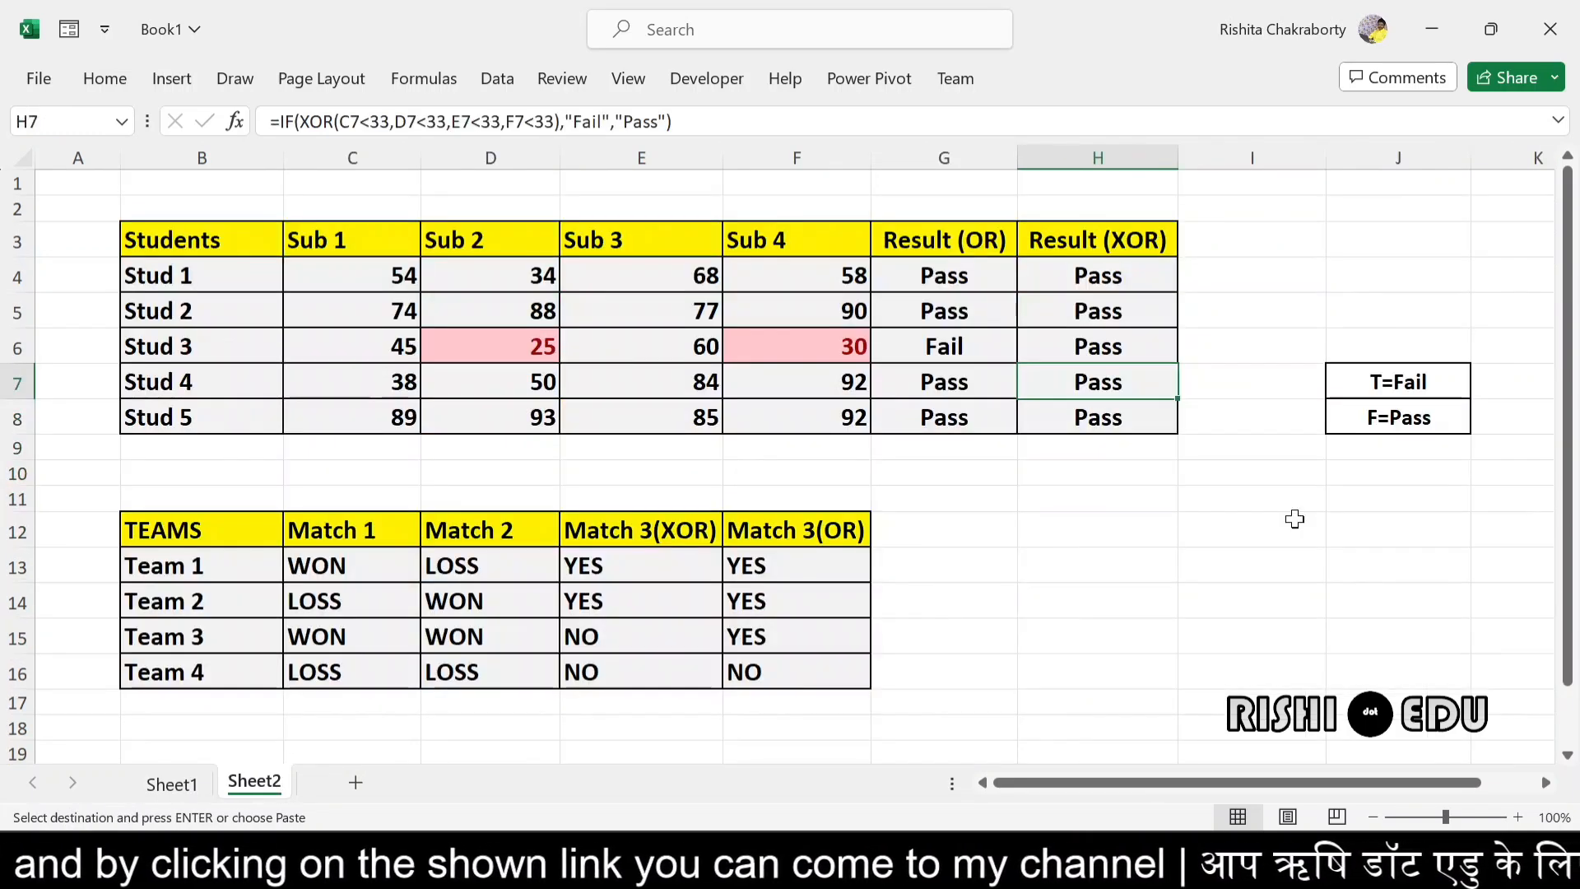
left_click(1124, 574)
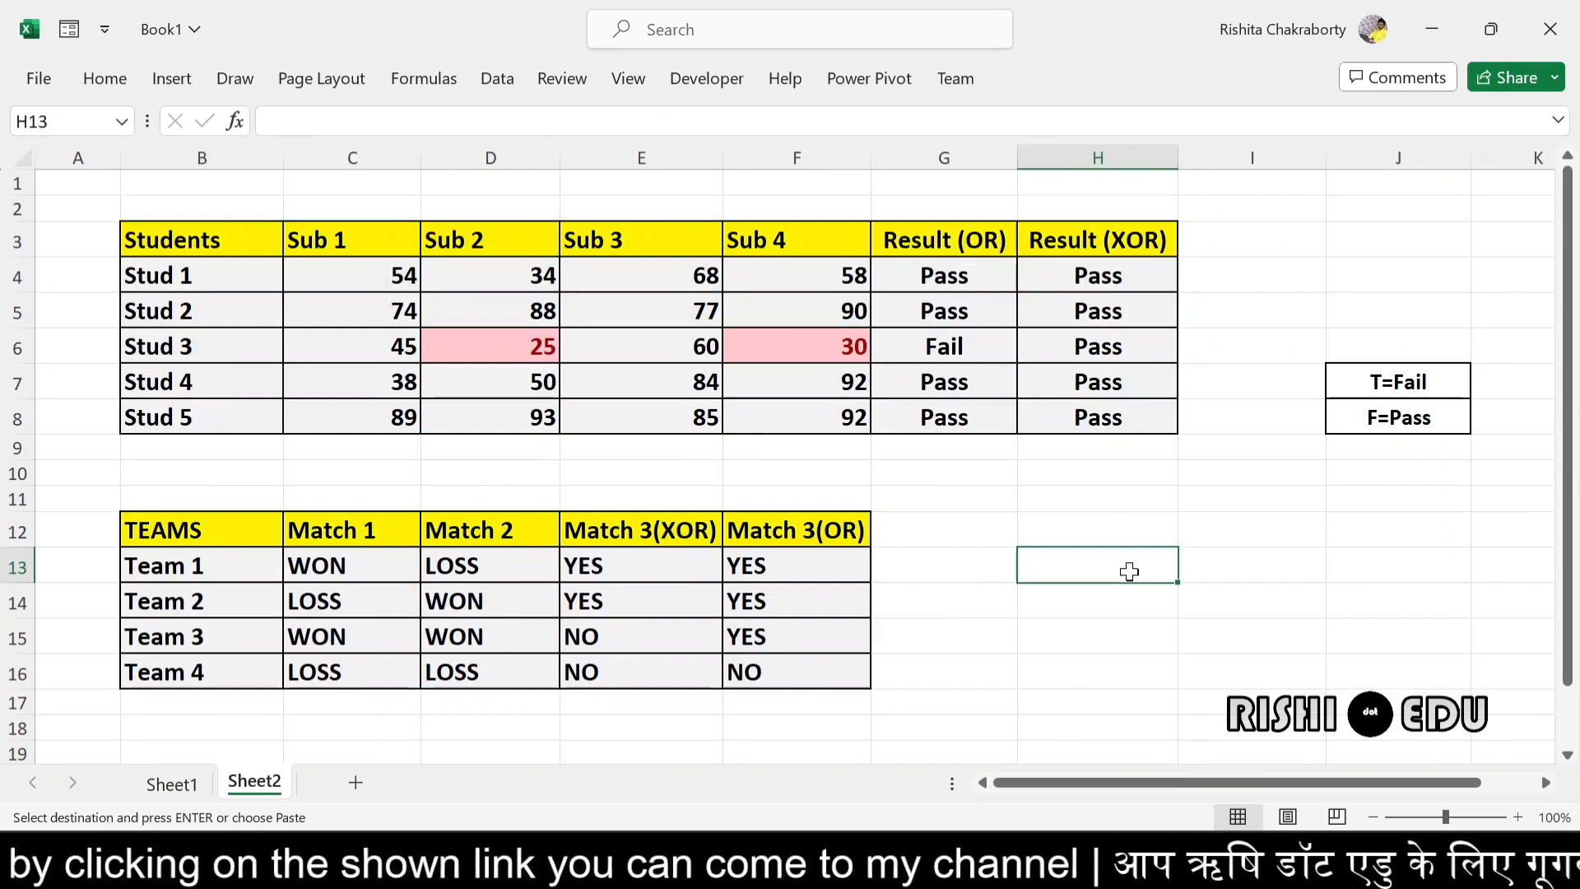
key("ctrl+v")
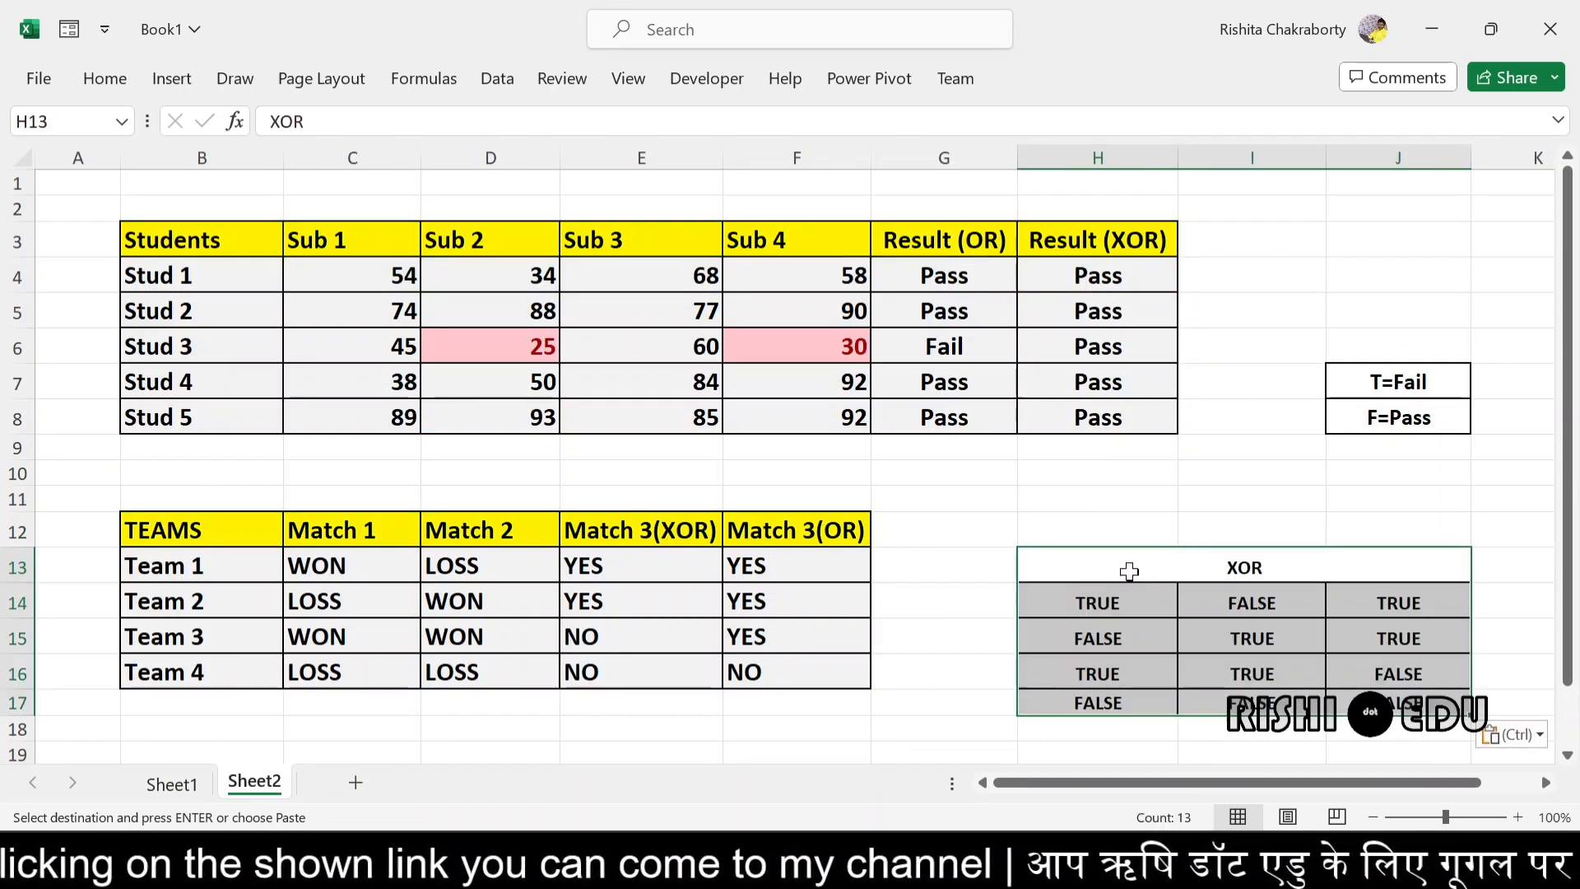
- Check the conditions in Stud 3's XOR formula in H6 against the pasted XOR truth table
mouse_move(1574, 531)
left_mouse_down()
mouse_move(1568, 548)
mouse_move(1574, 510)
mouse_move(1576, 533)
left_mouse_up()
double_click(1134, 302)
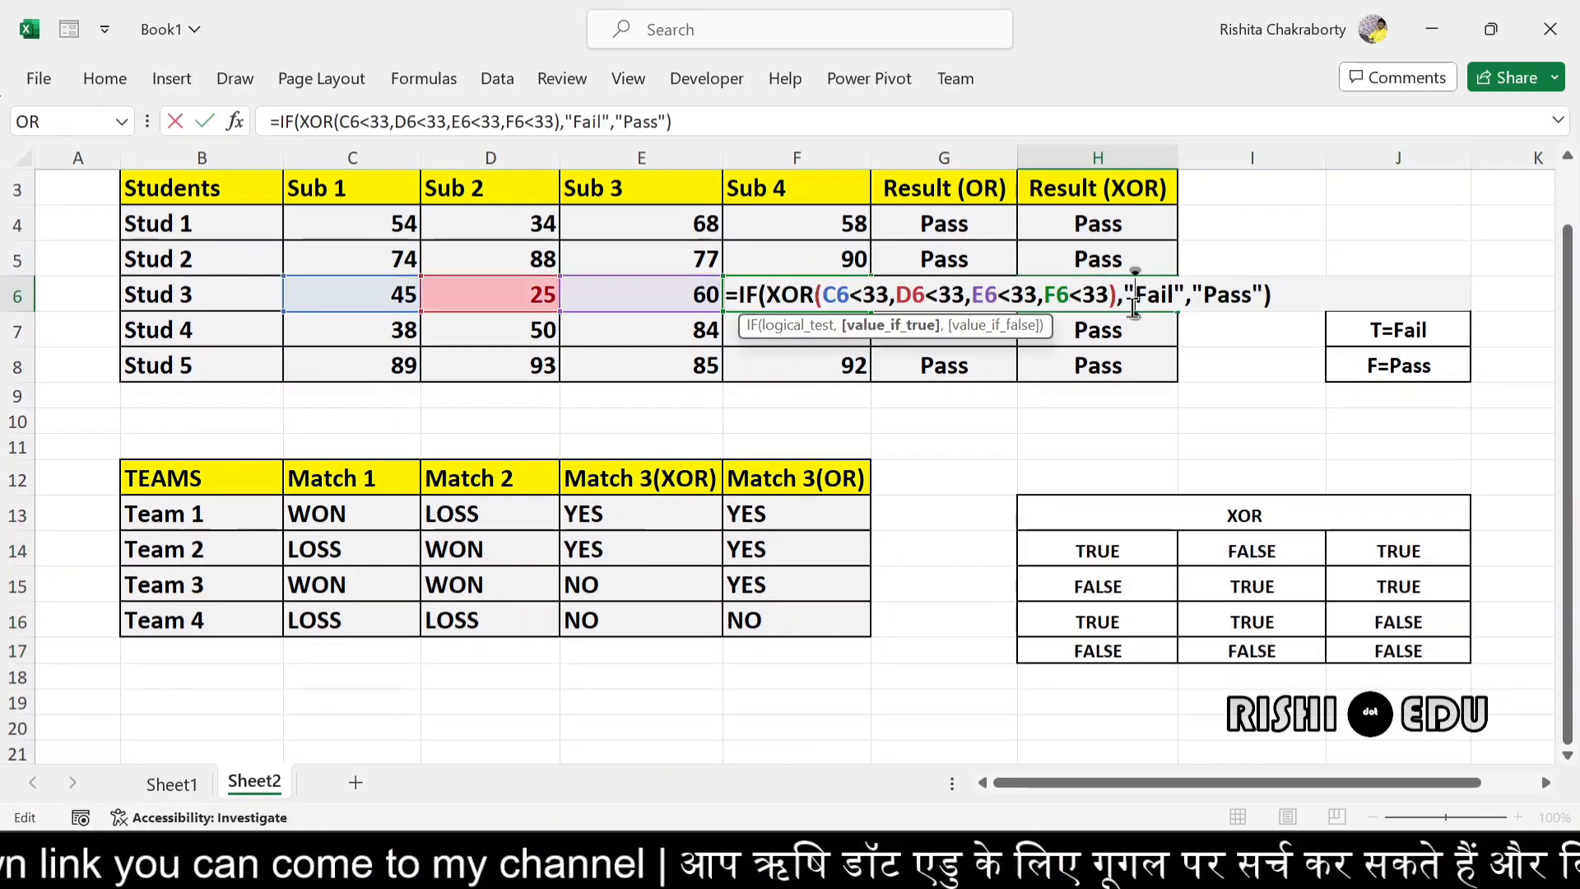
left_click(1286, 299)
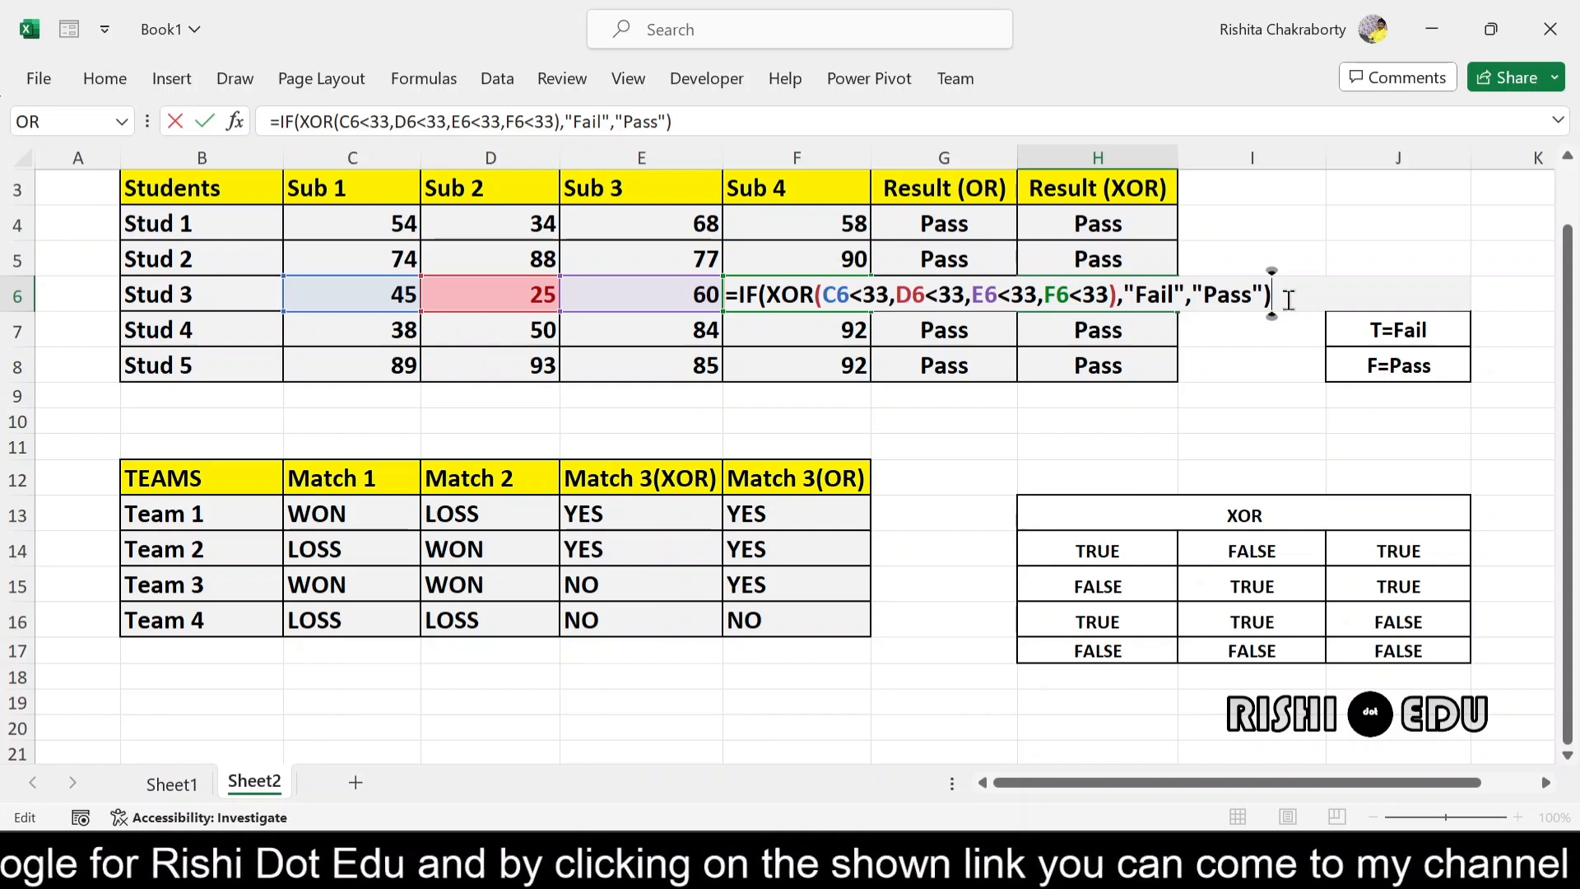
key("Return")
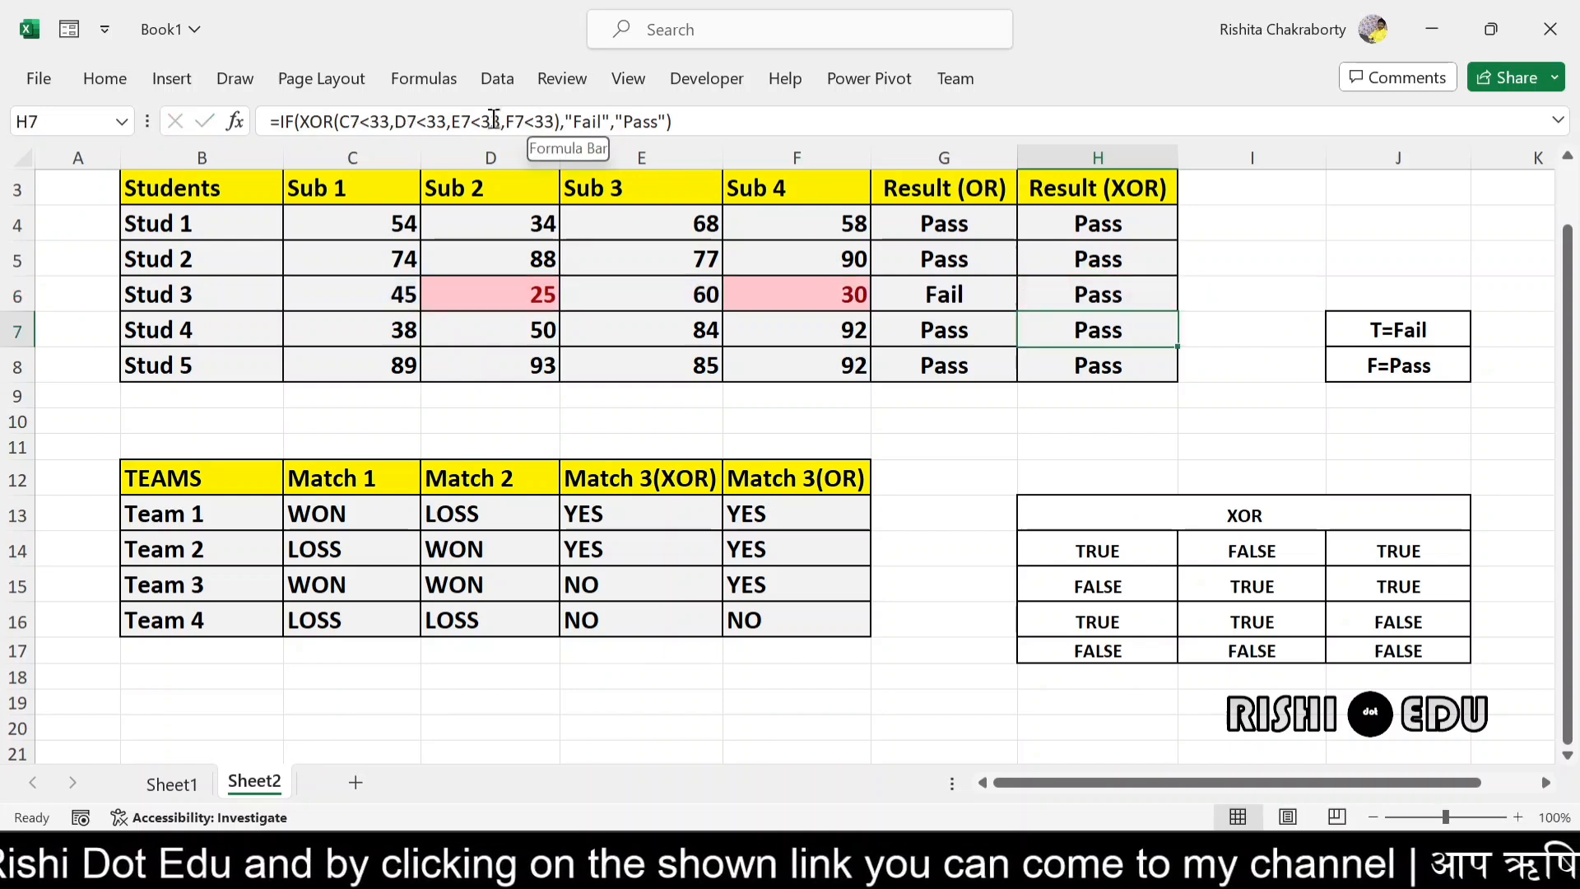
- Match Stud 3's Sub 3 and Sub 4 marks in E6 and F6 with the conditions in the XOR formula in H6
left_click(685, 295)
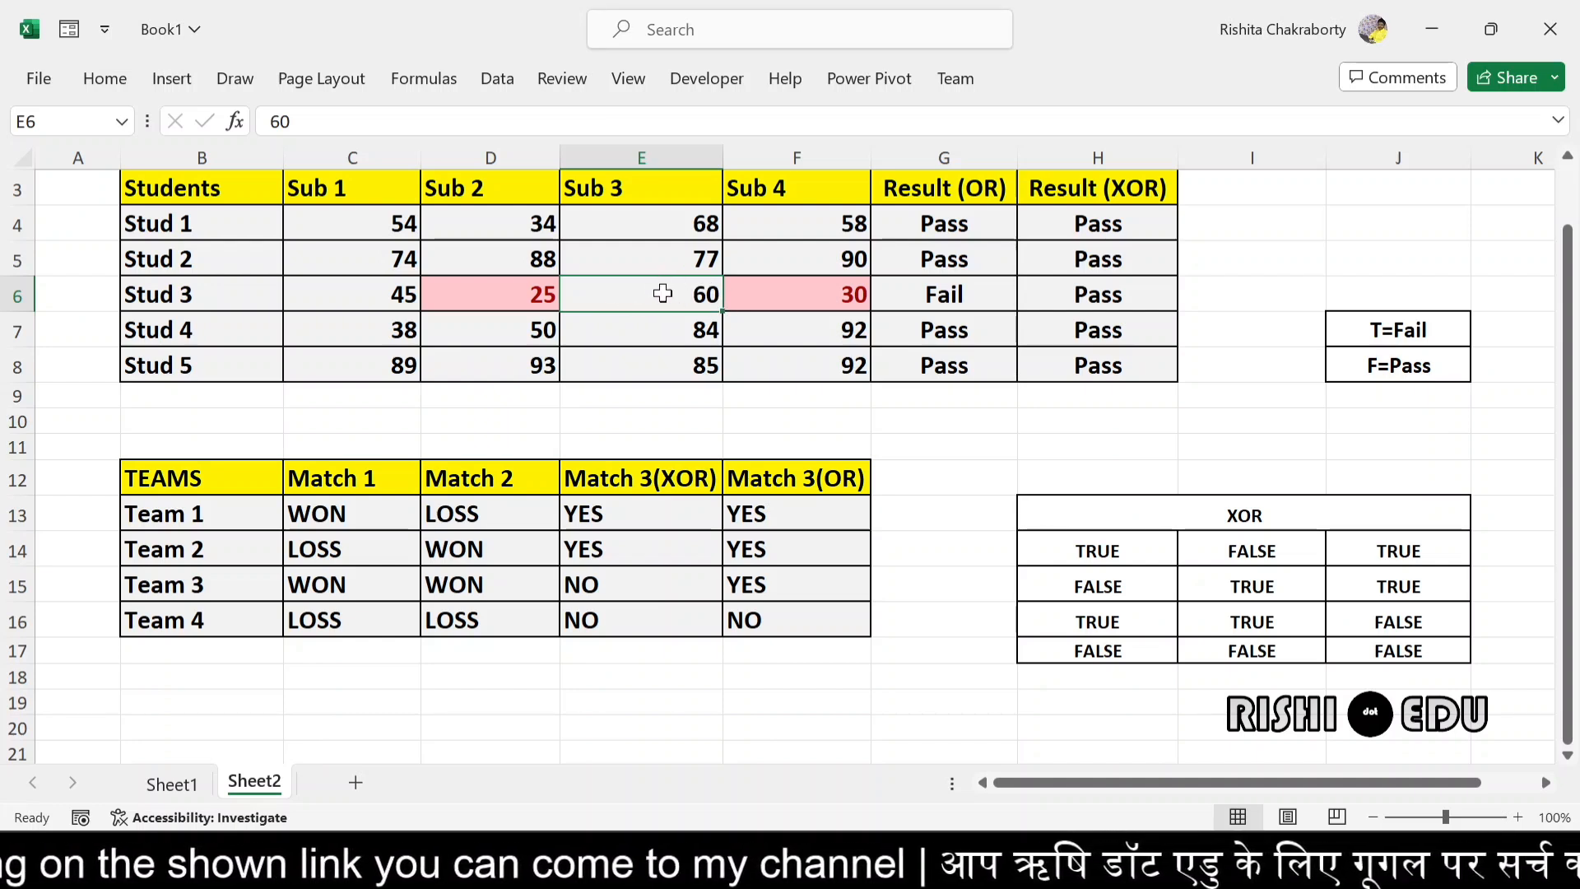
left_click(829, 295)
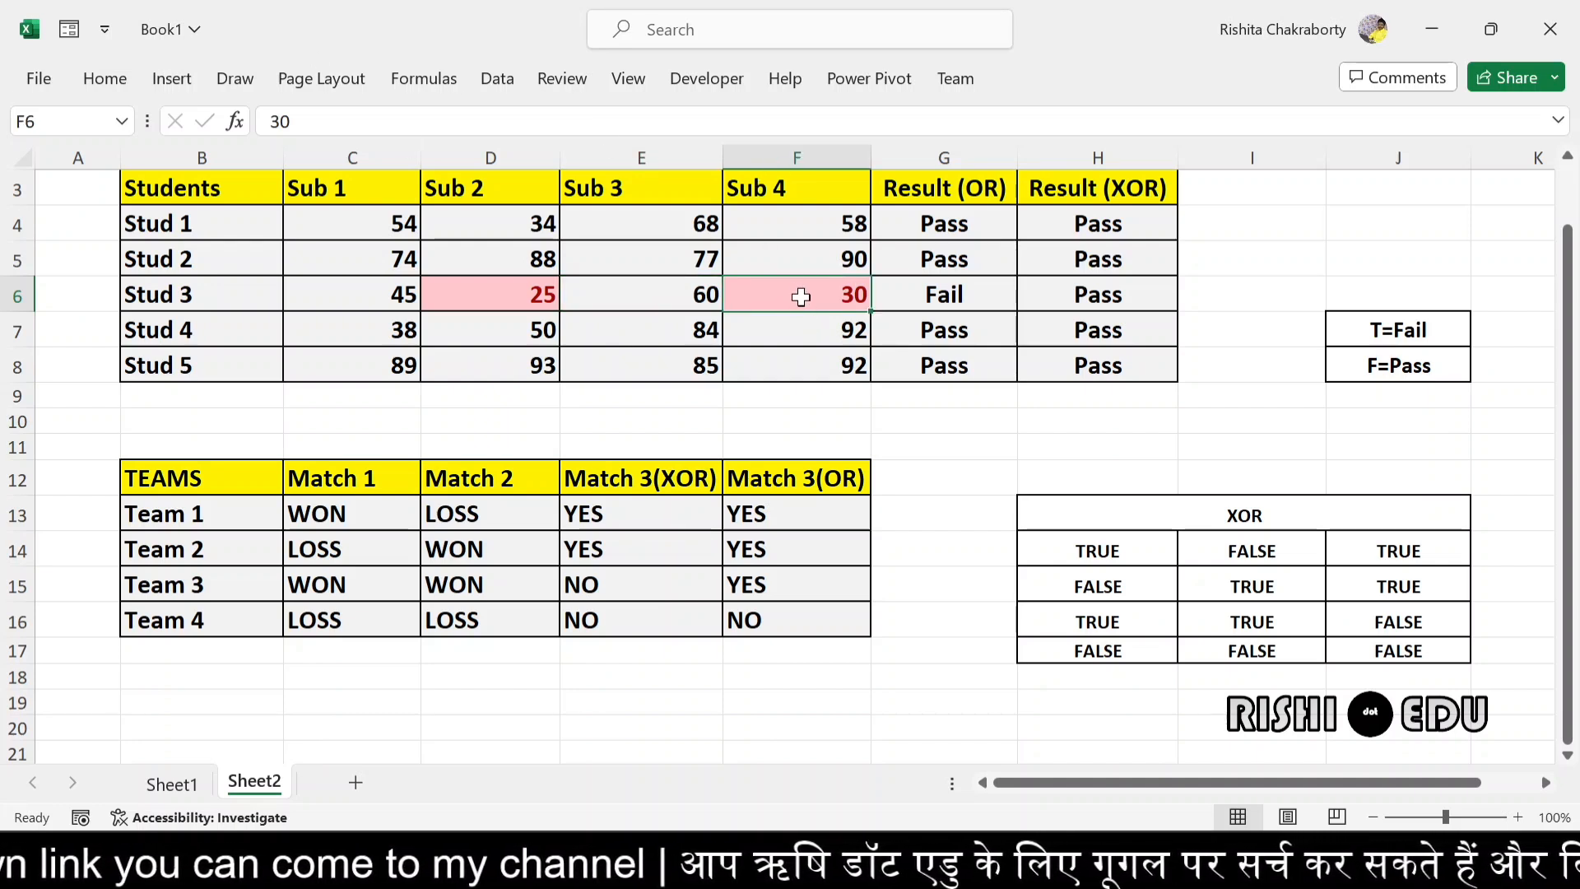
double_click(1074, 296)
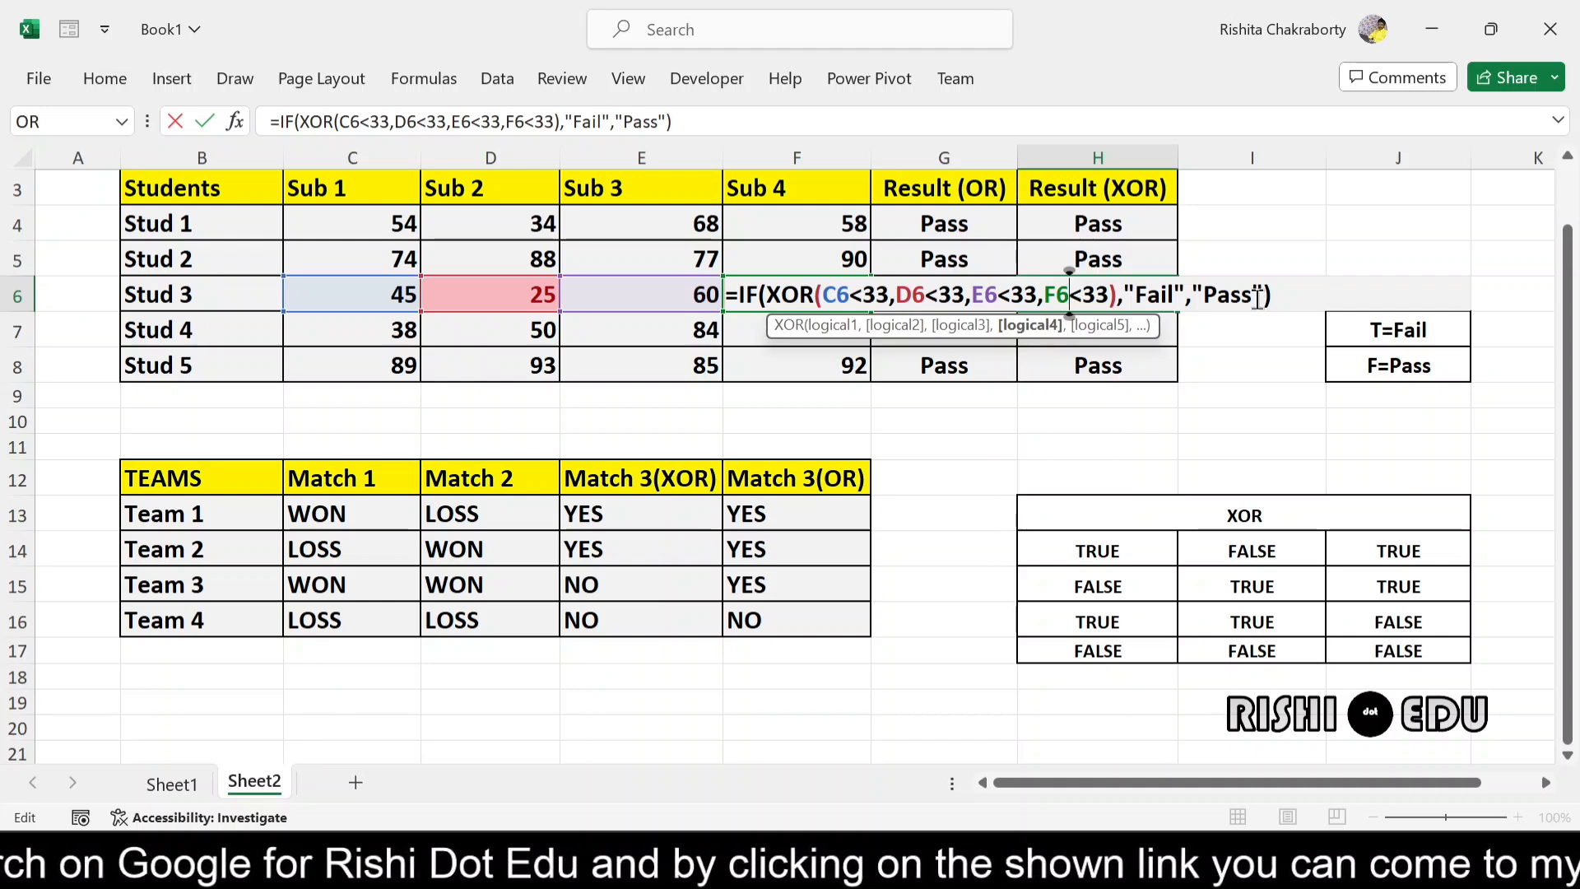
left_click(1294, 296)
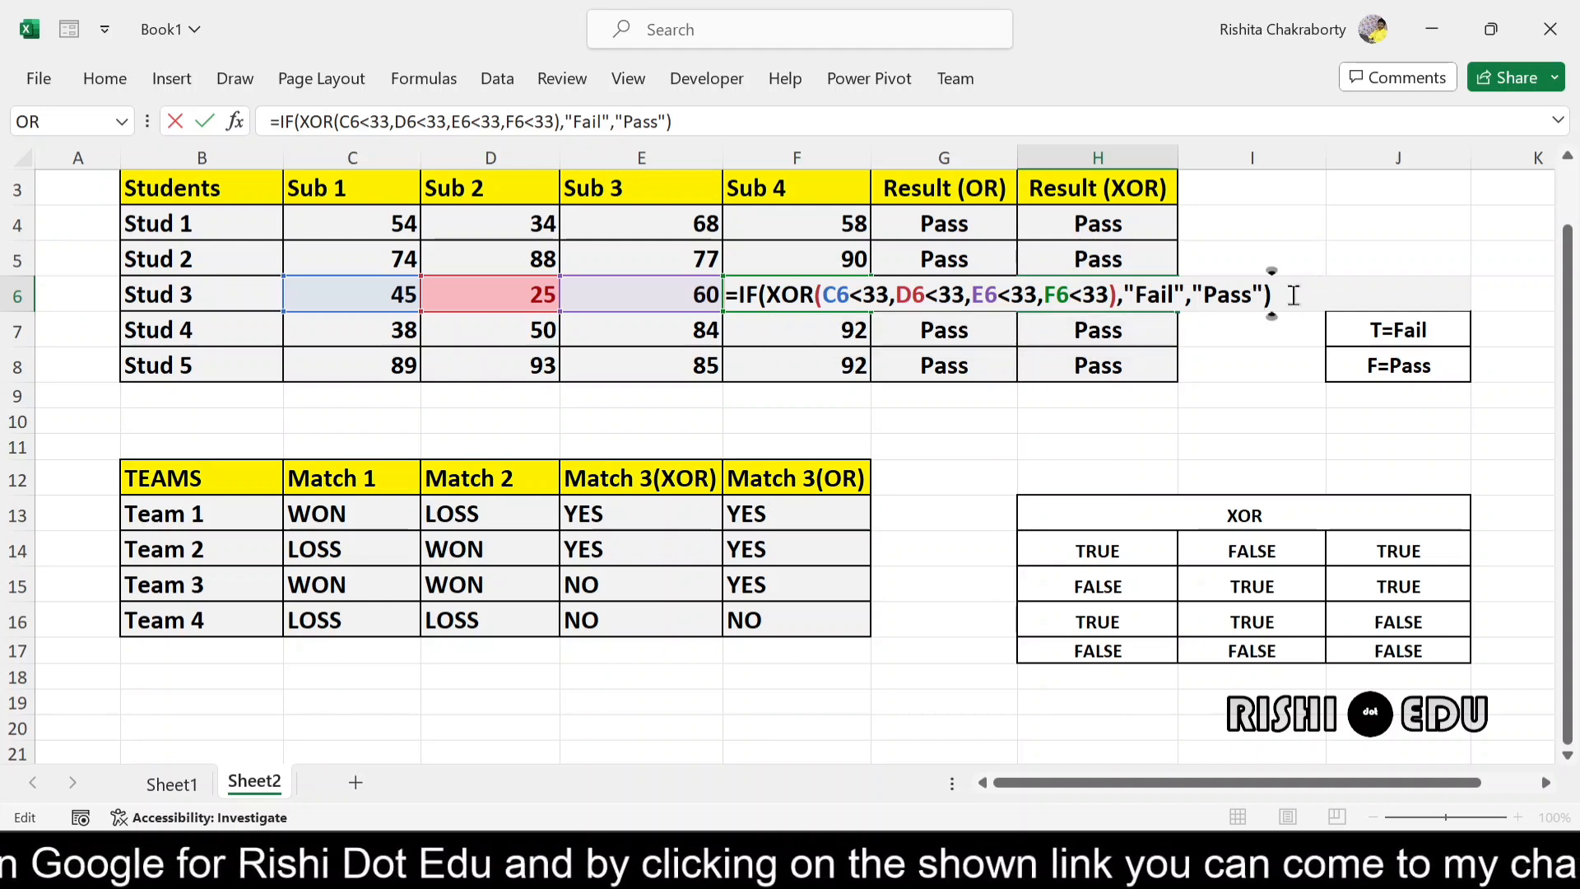
key("Return")
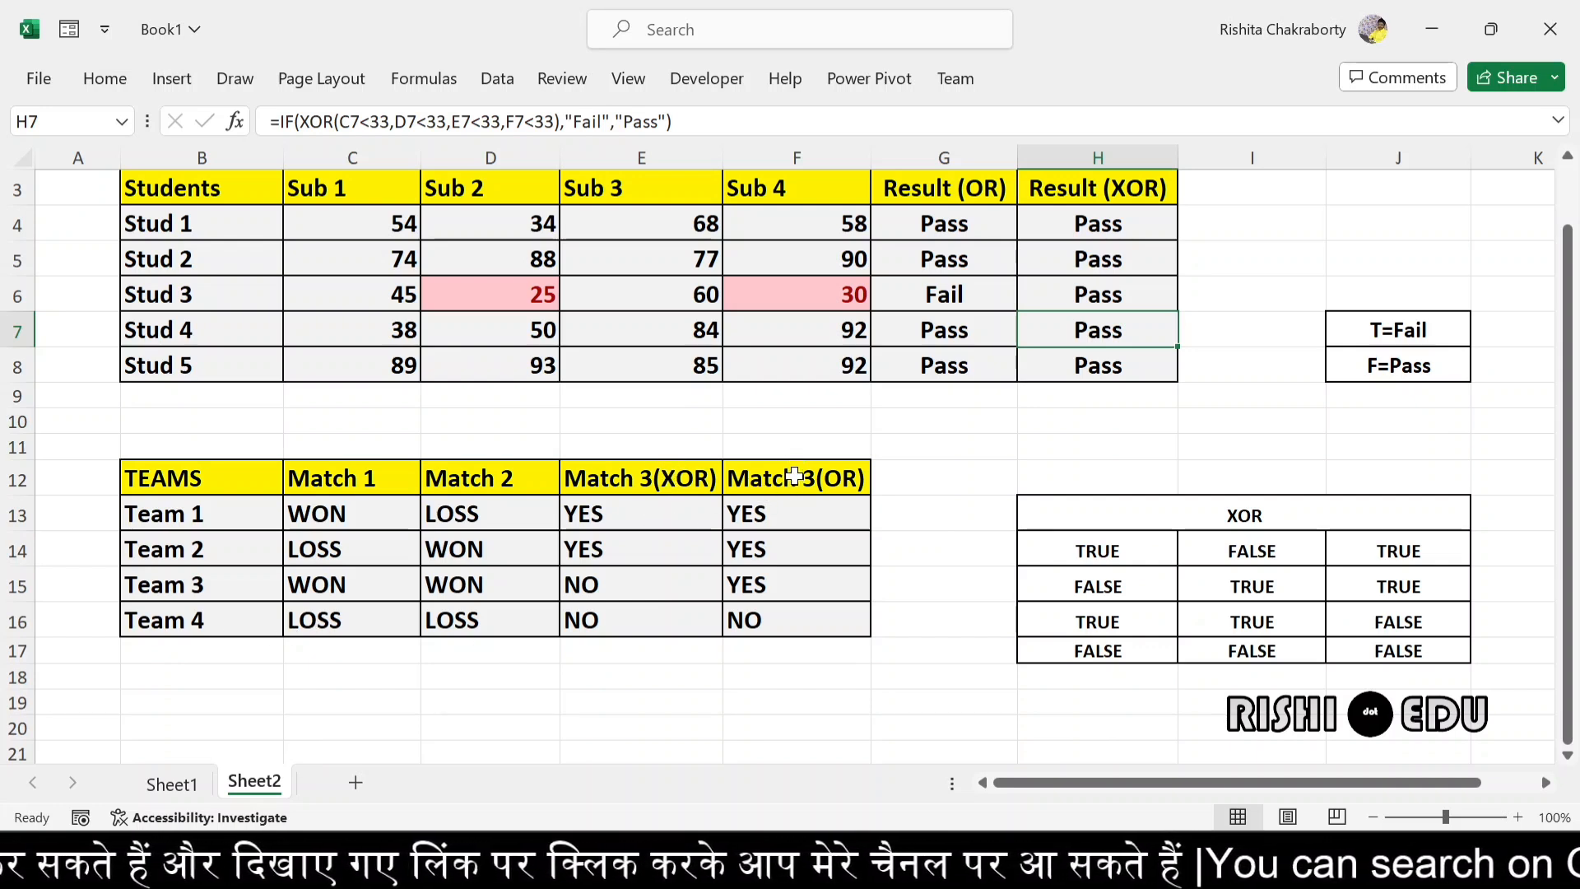
- Examine the IF and OR formula behind Team 1's Match 3(OR) result in F13
double_click(753, 516)
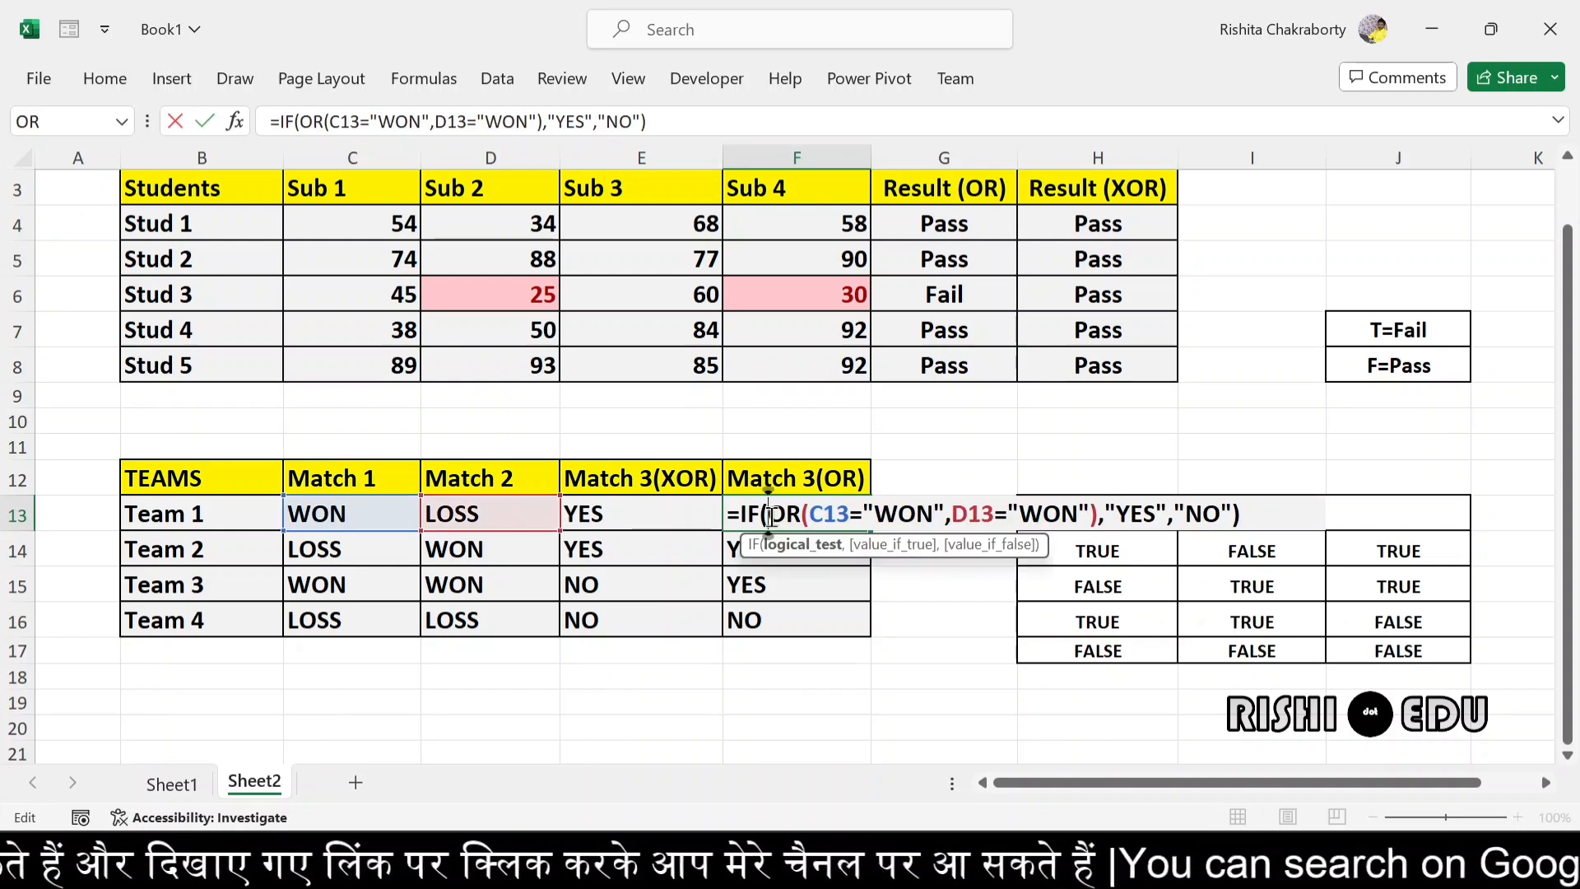
left_click(1252, 517)
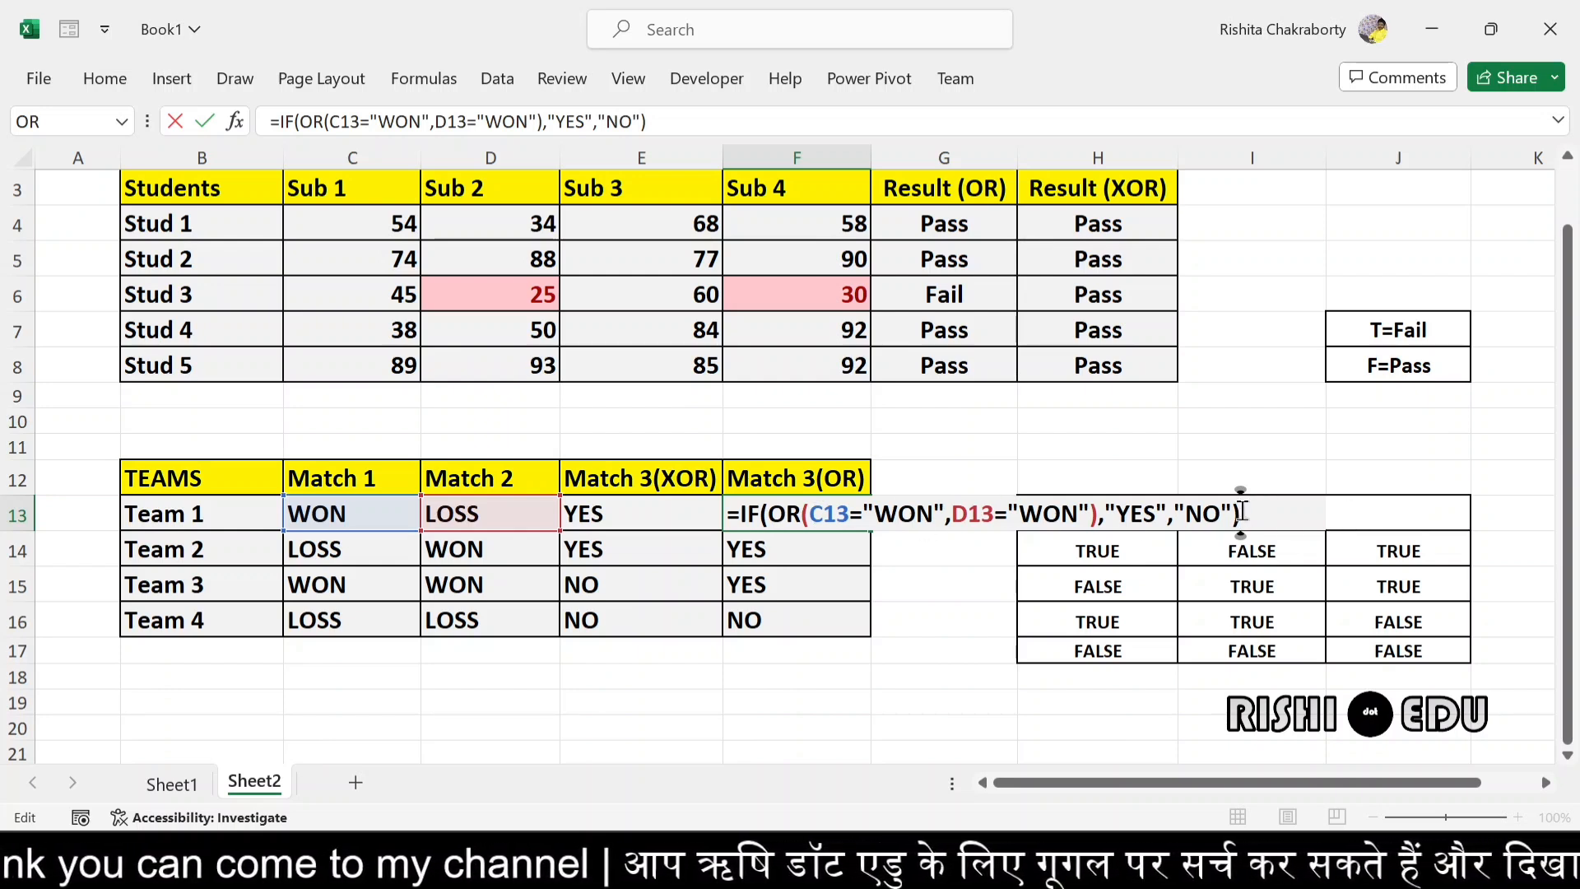
key("Return")
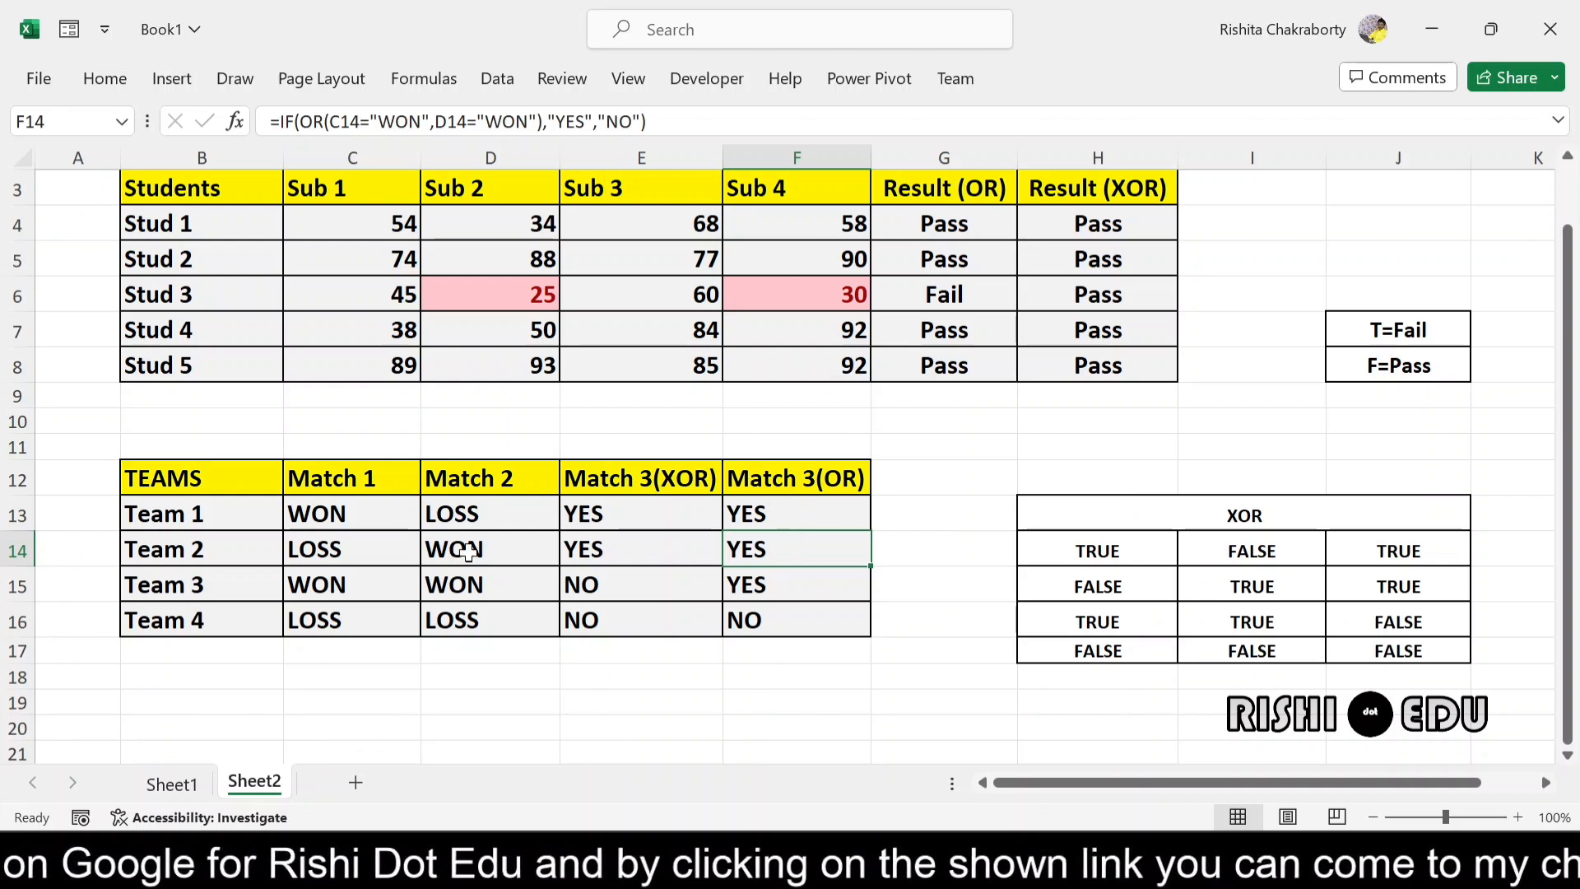
- Examine the IF and XOR formula behind Team 1's Match 3(XOR) result in E13
left_click(674, 514)
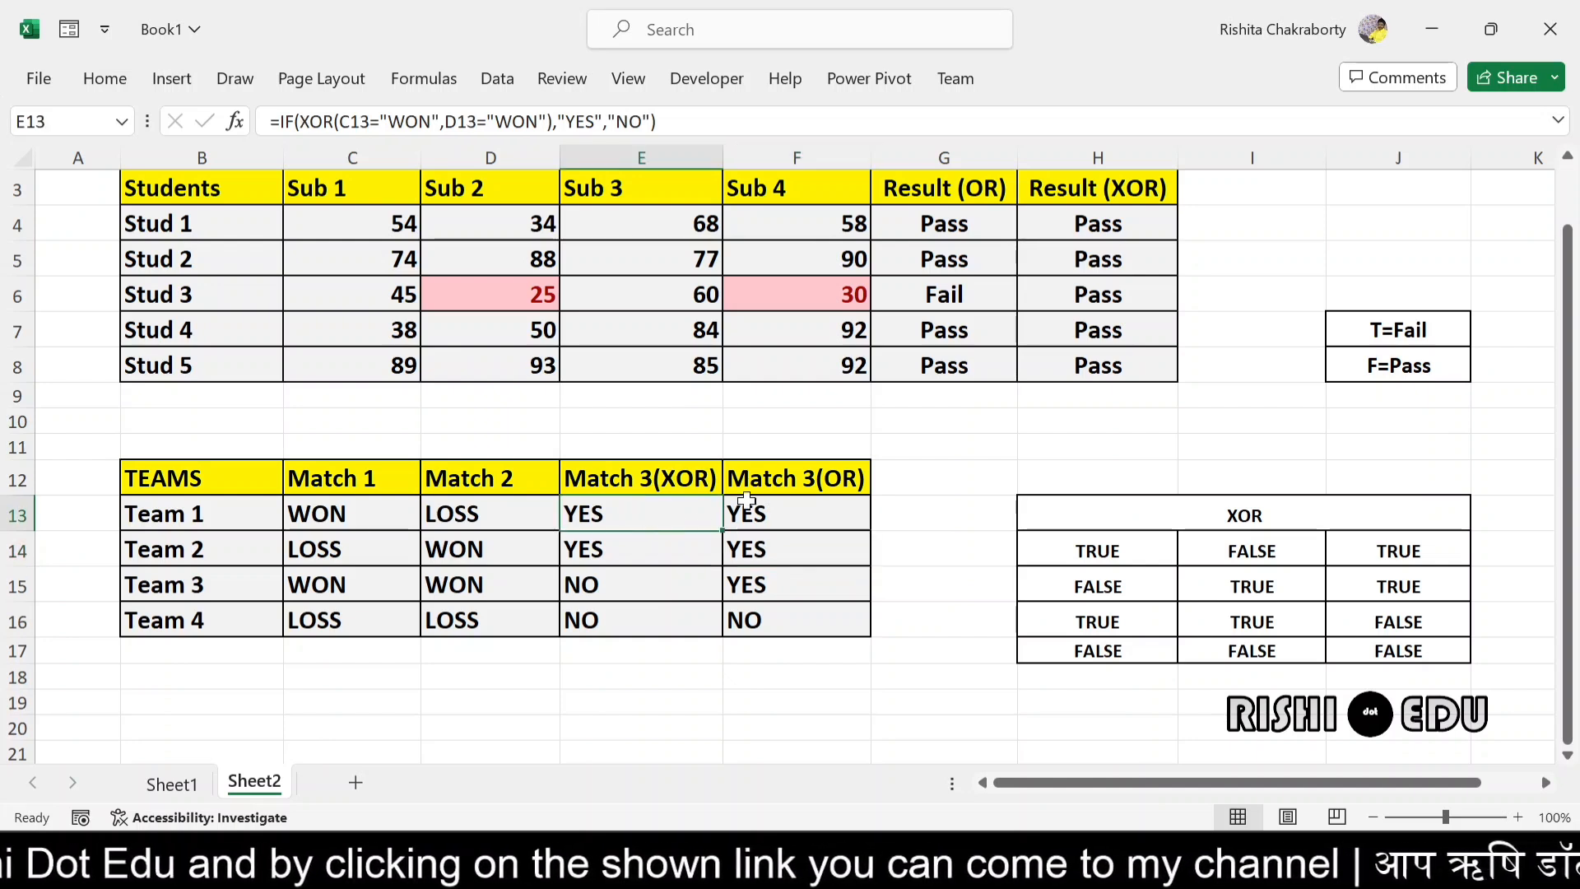
double_click(641, 506)
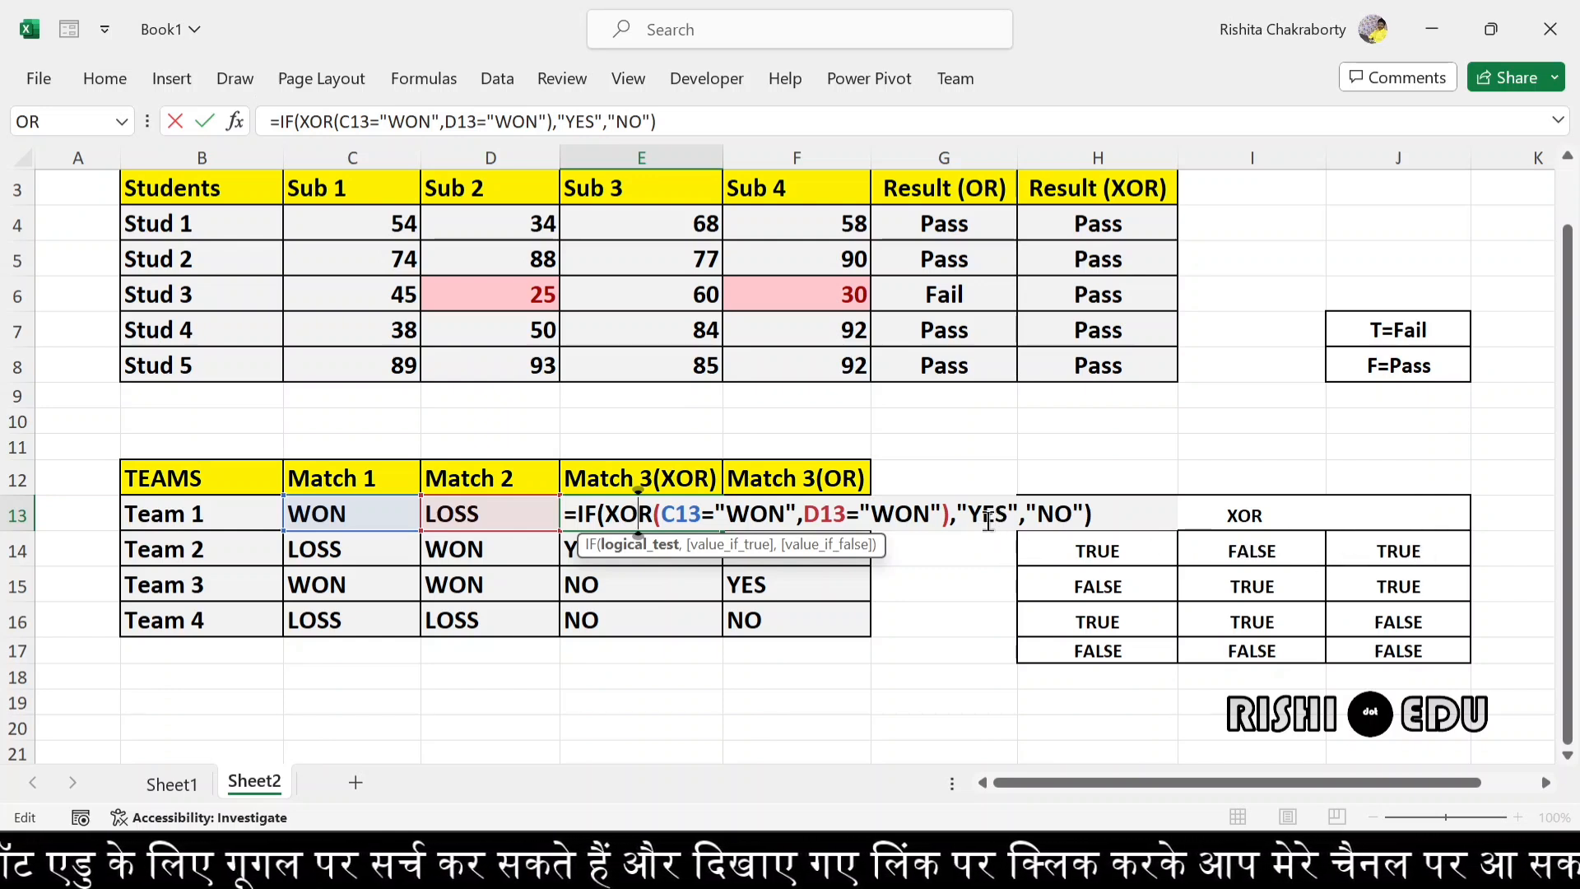
left_click(1108, 517)
key("Return")
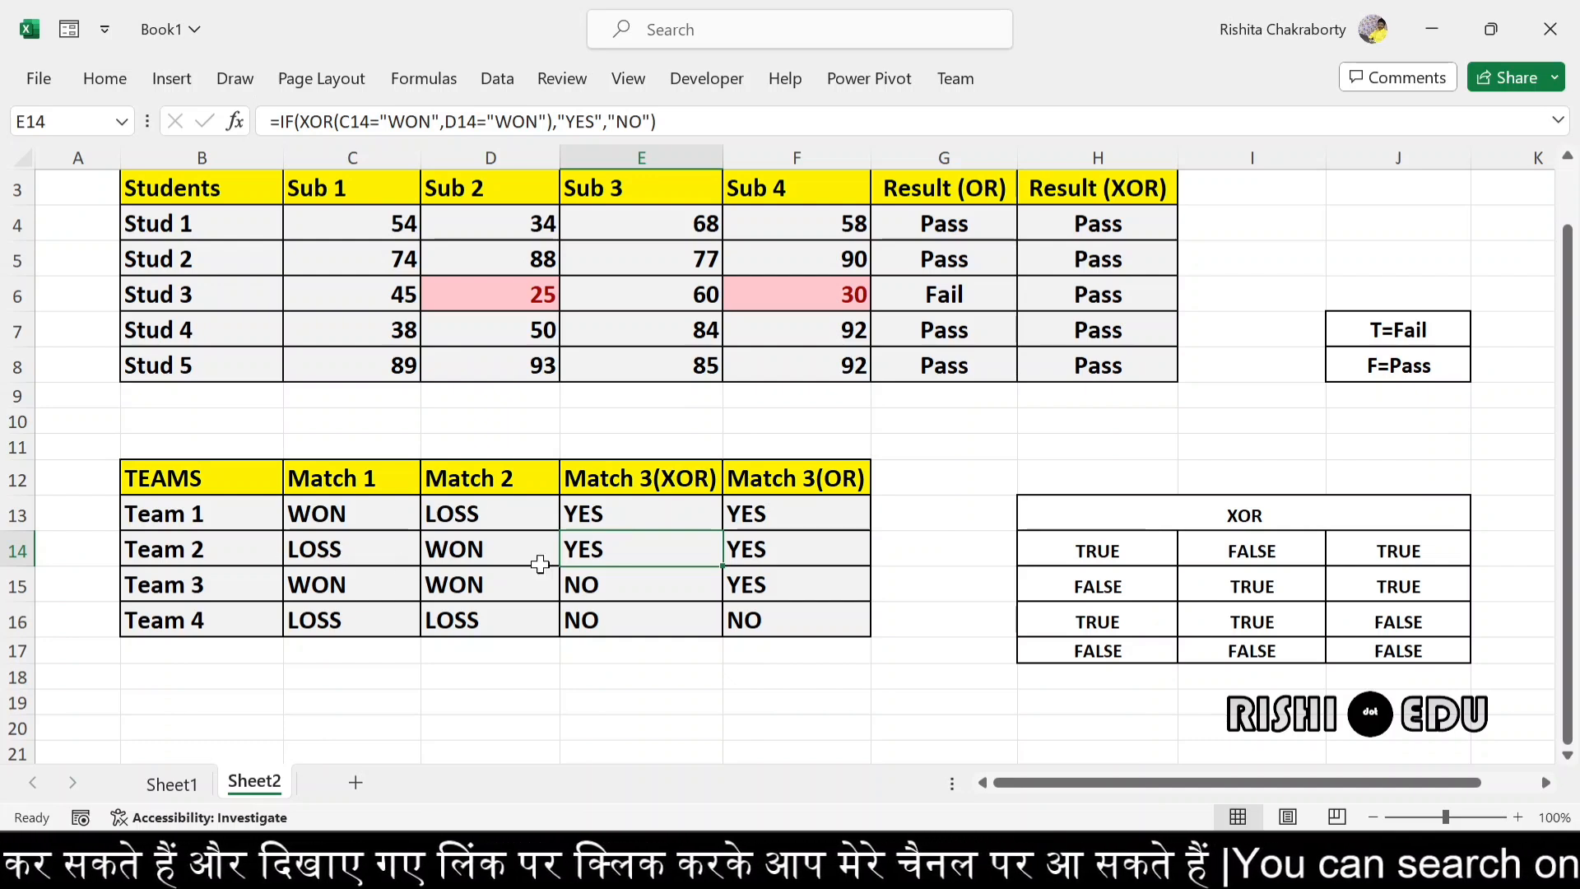
- Check the XOR formulas for Team 2 in E14 and Team 3 in E15 against their Match 1 and Match 2 results
double_click(613, 548)
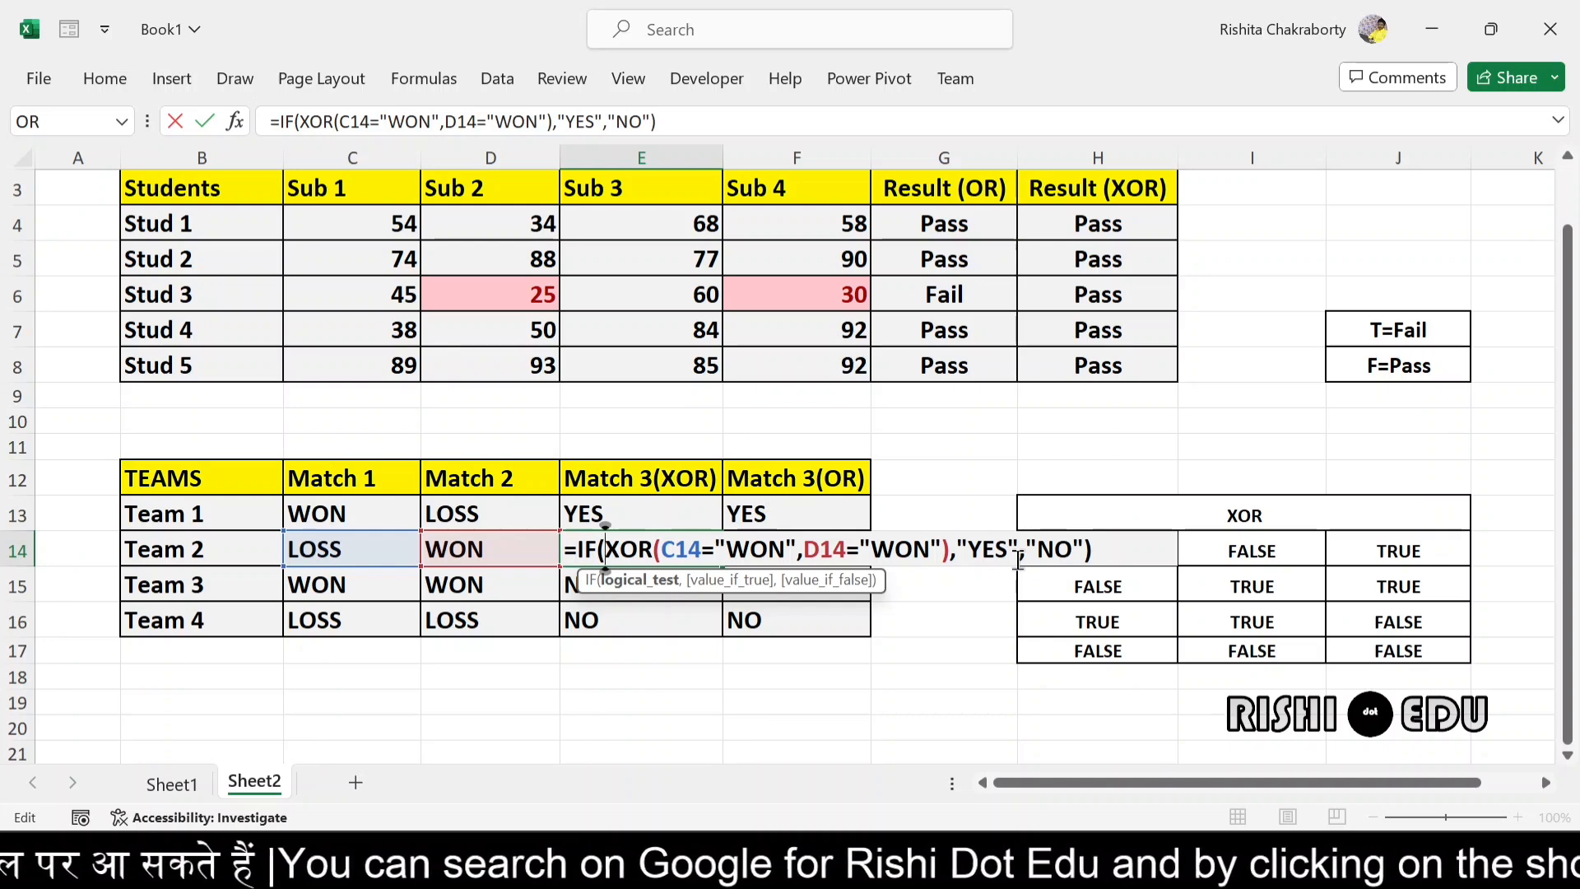
key("Return")
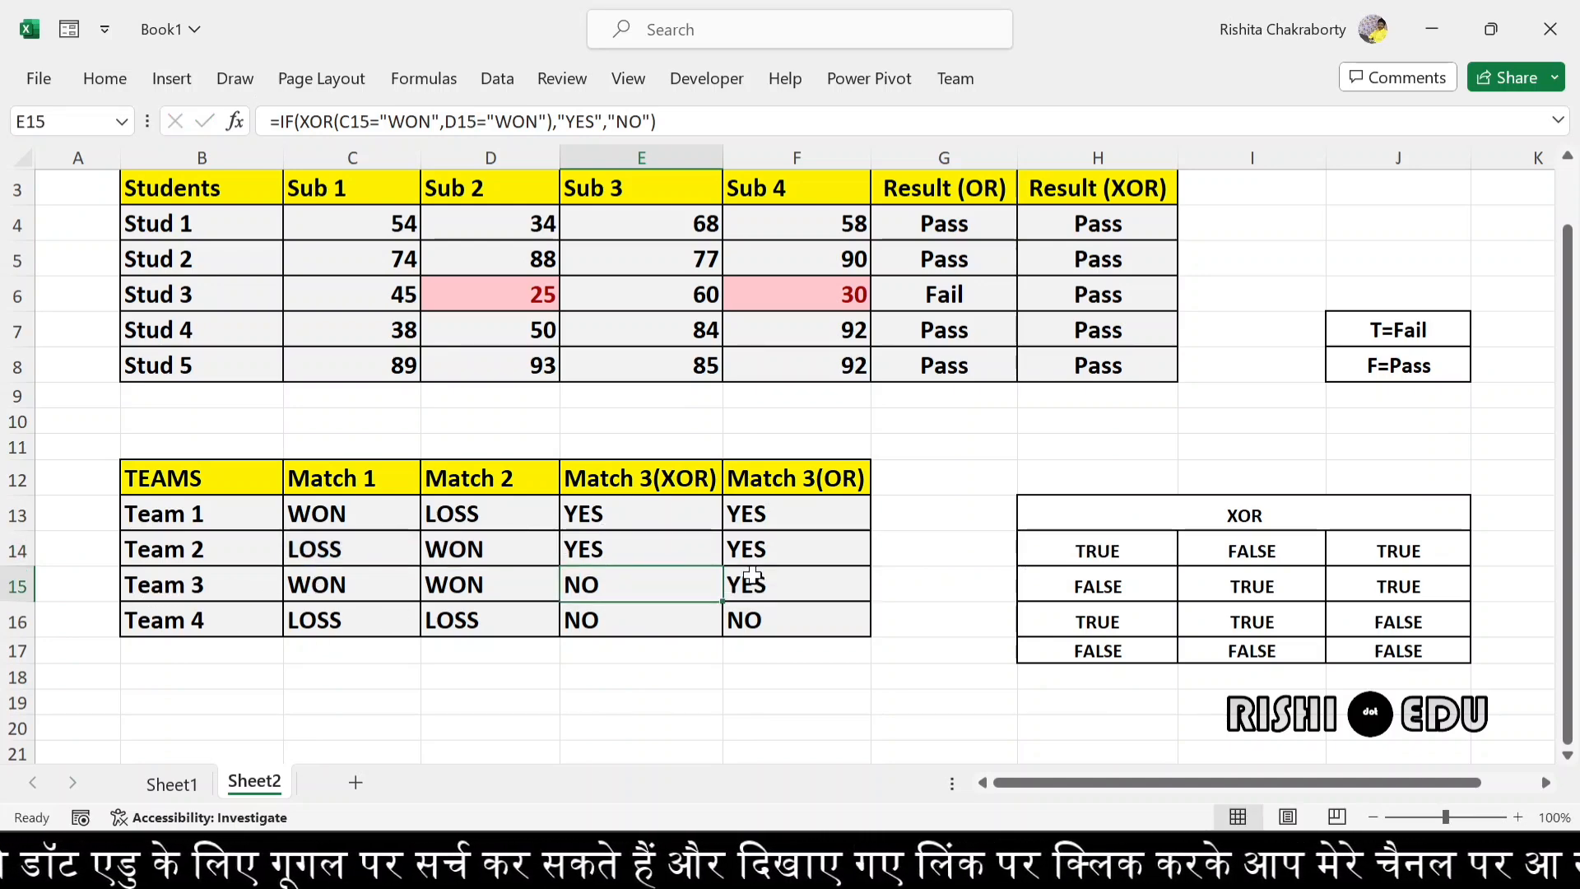
double_click(639, 584)
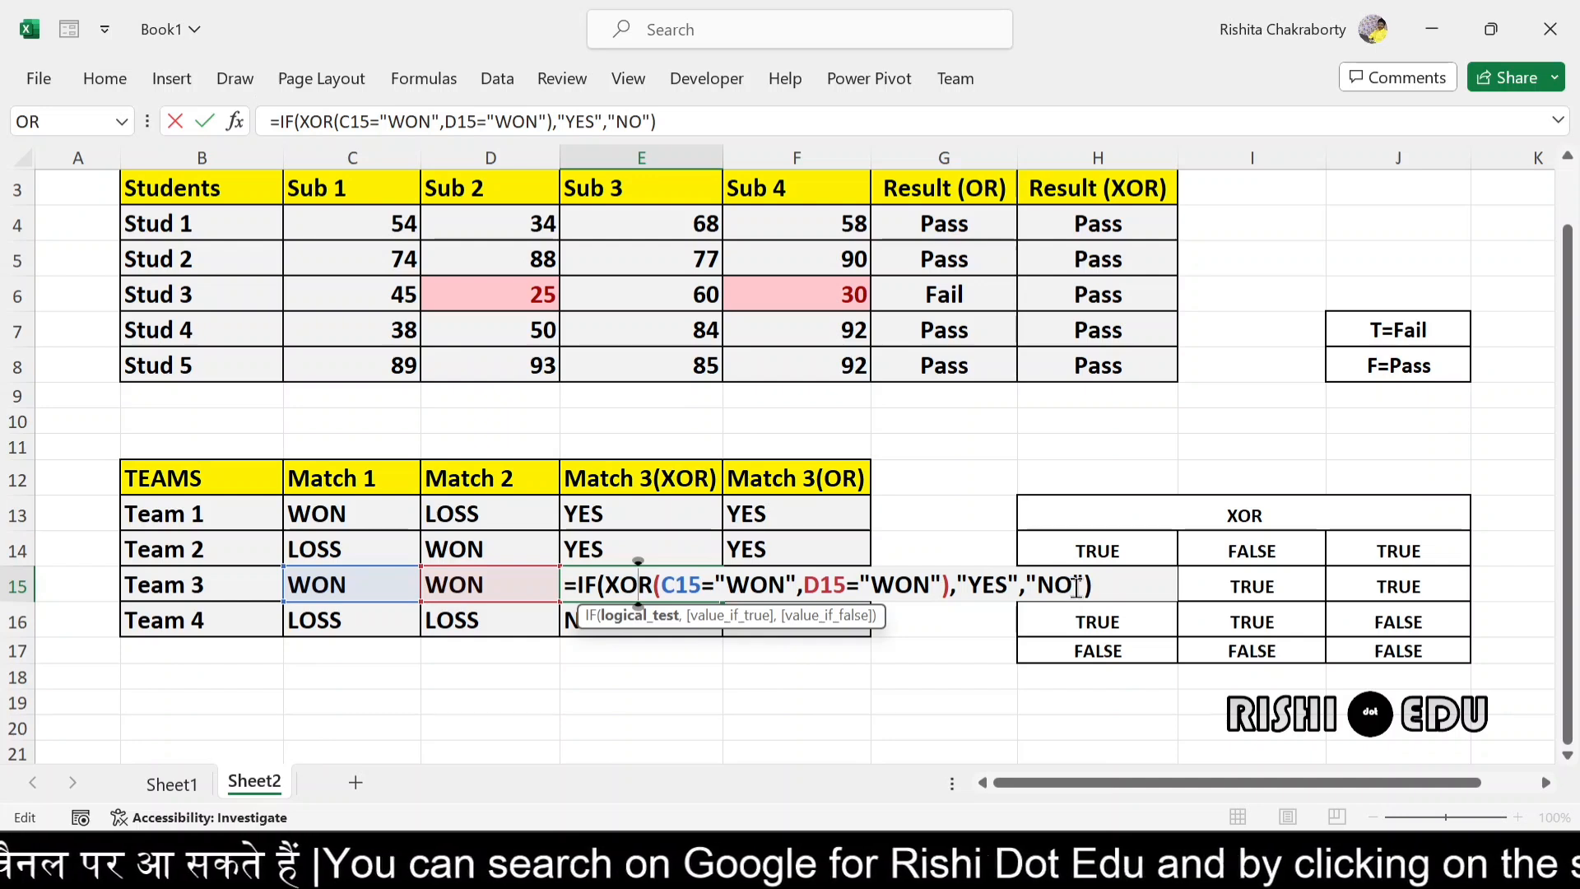
left_click(1106, 585)
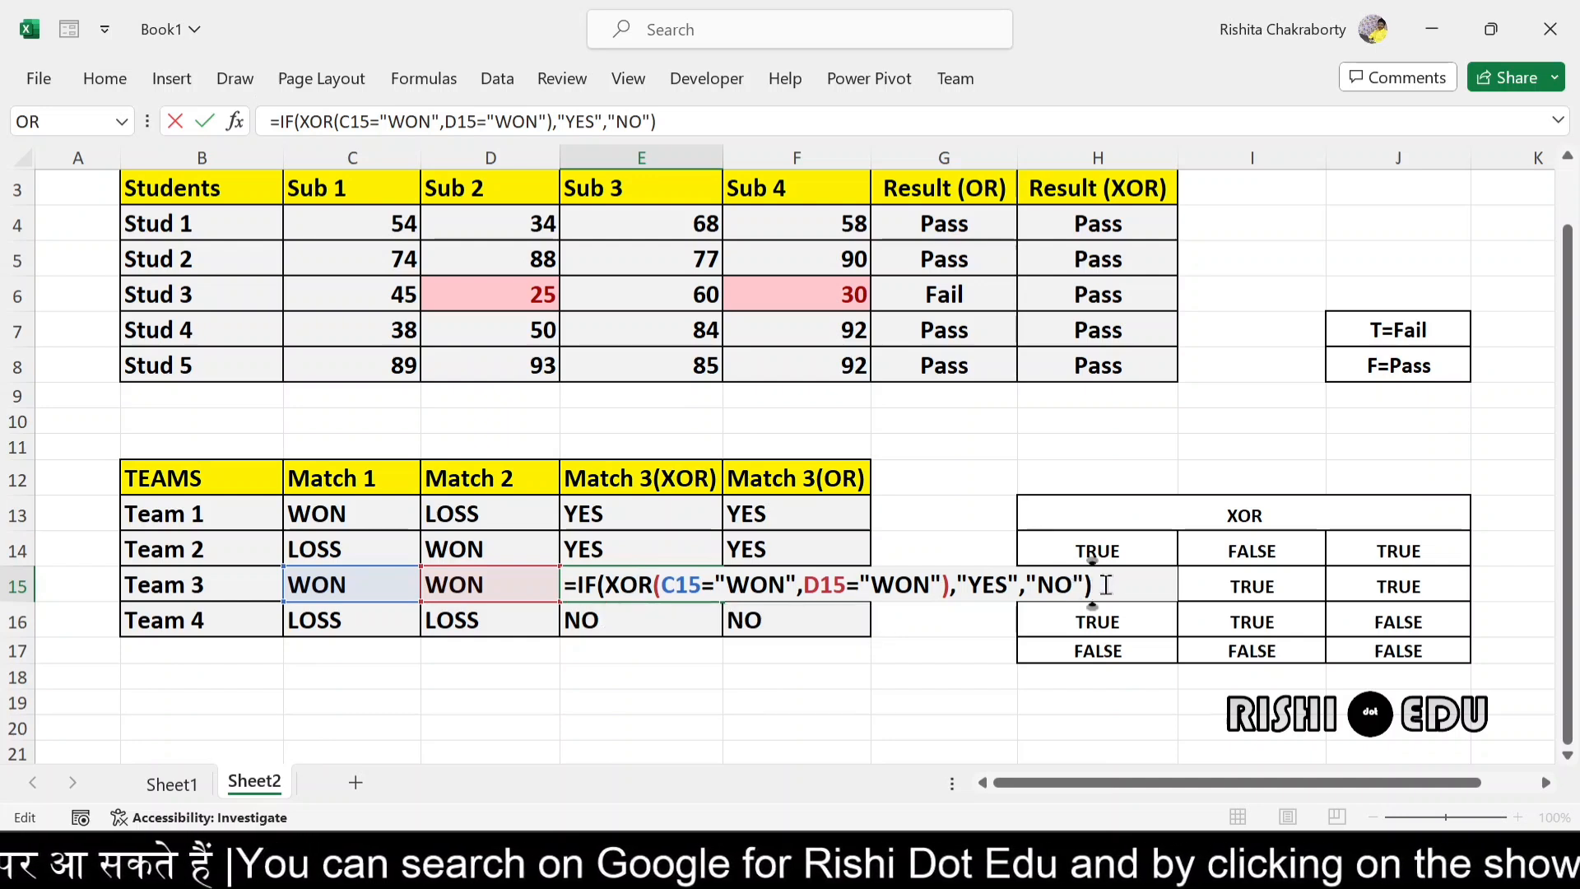
key("Return")
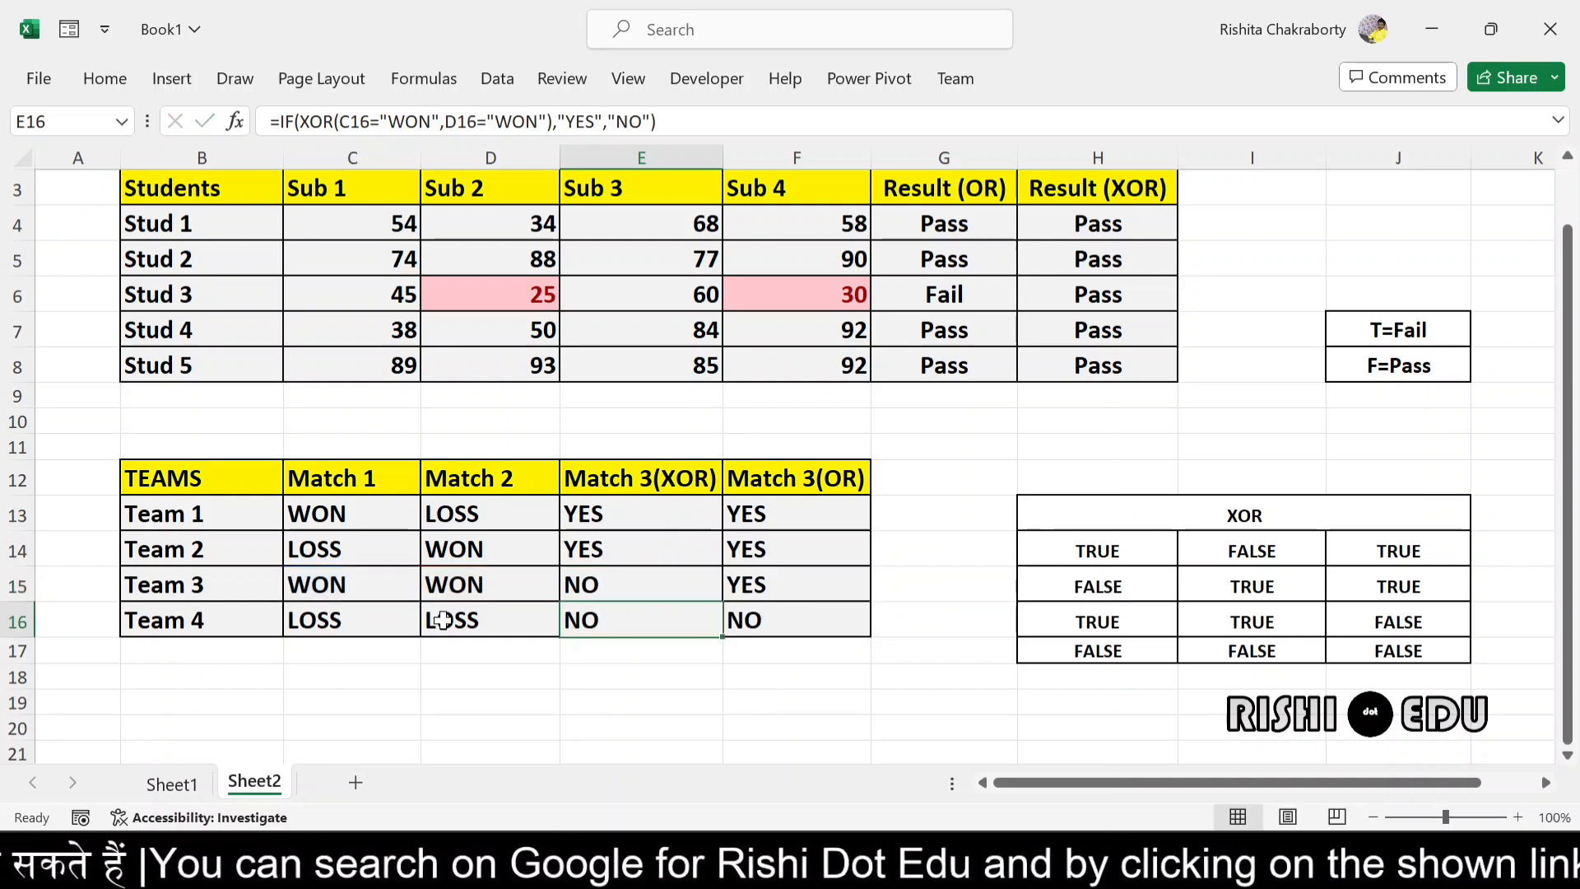
- Check Team 4's XOR formula in E16 against its match results and the XOR truth table
double_click(623, 619)
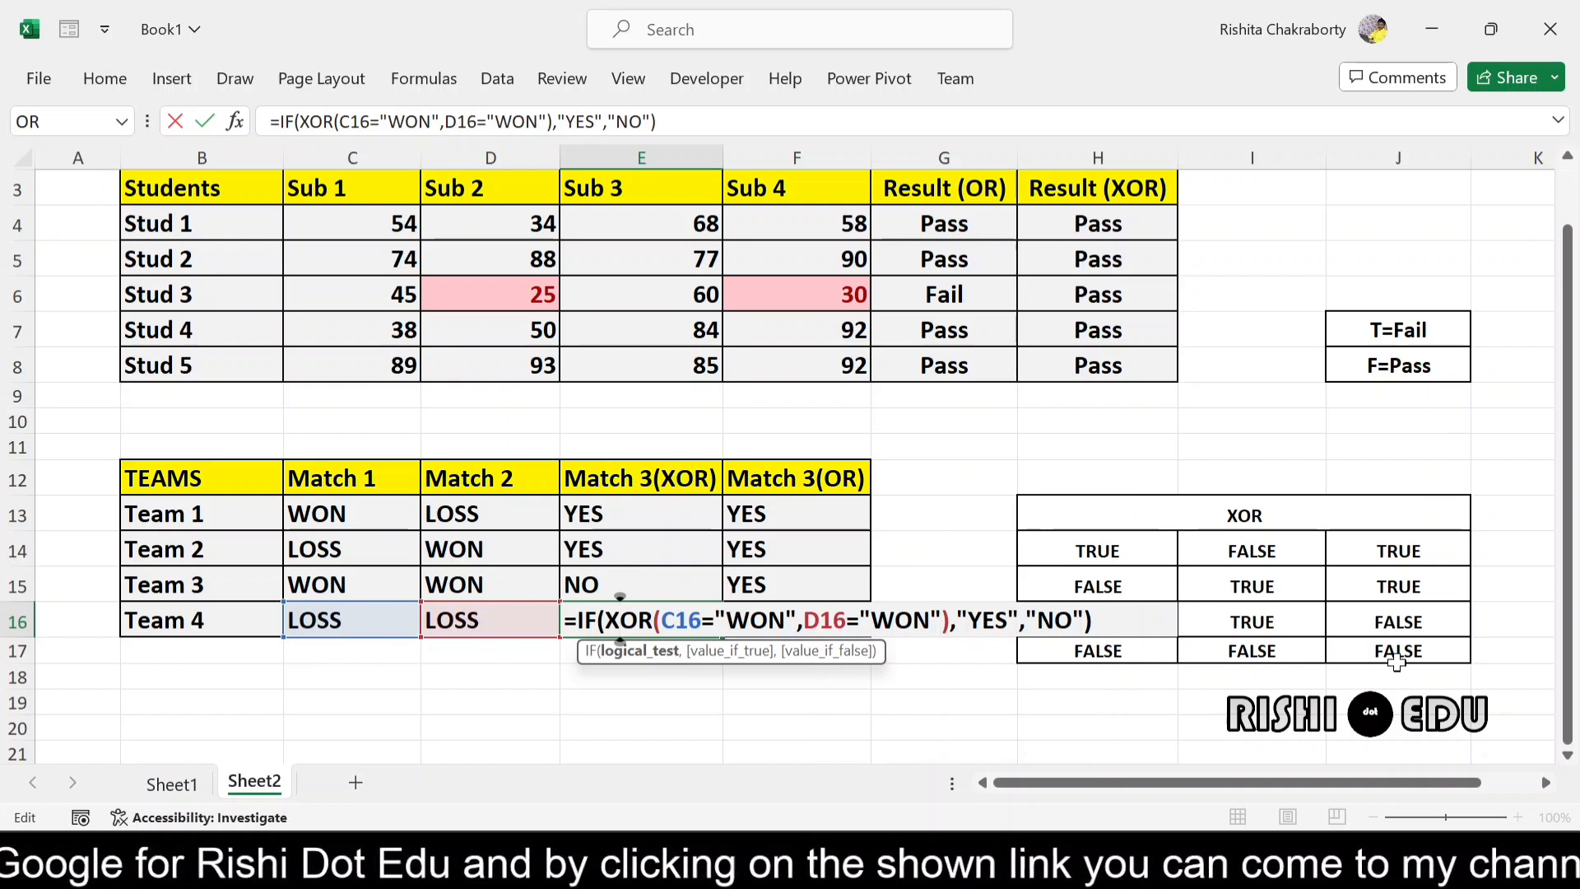
left_click(1102, 620)
key("Return")
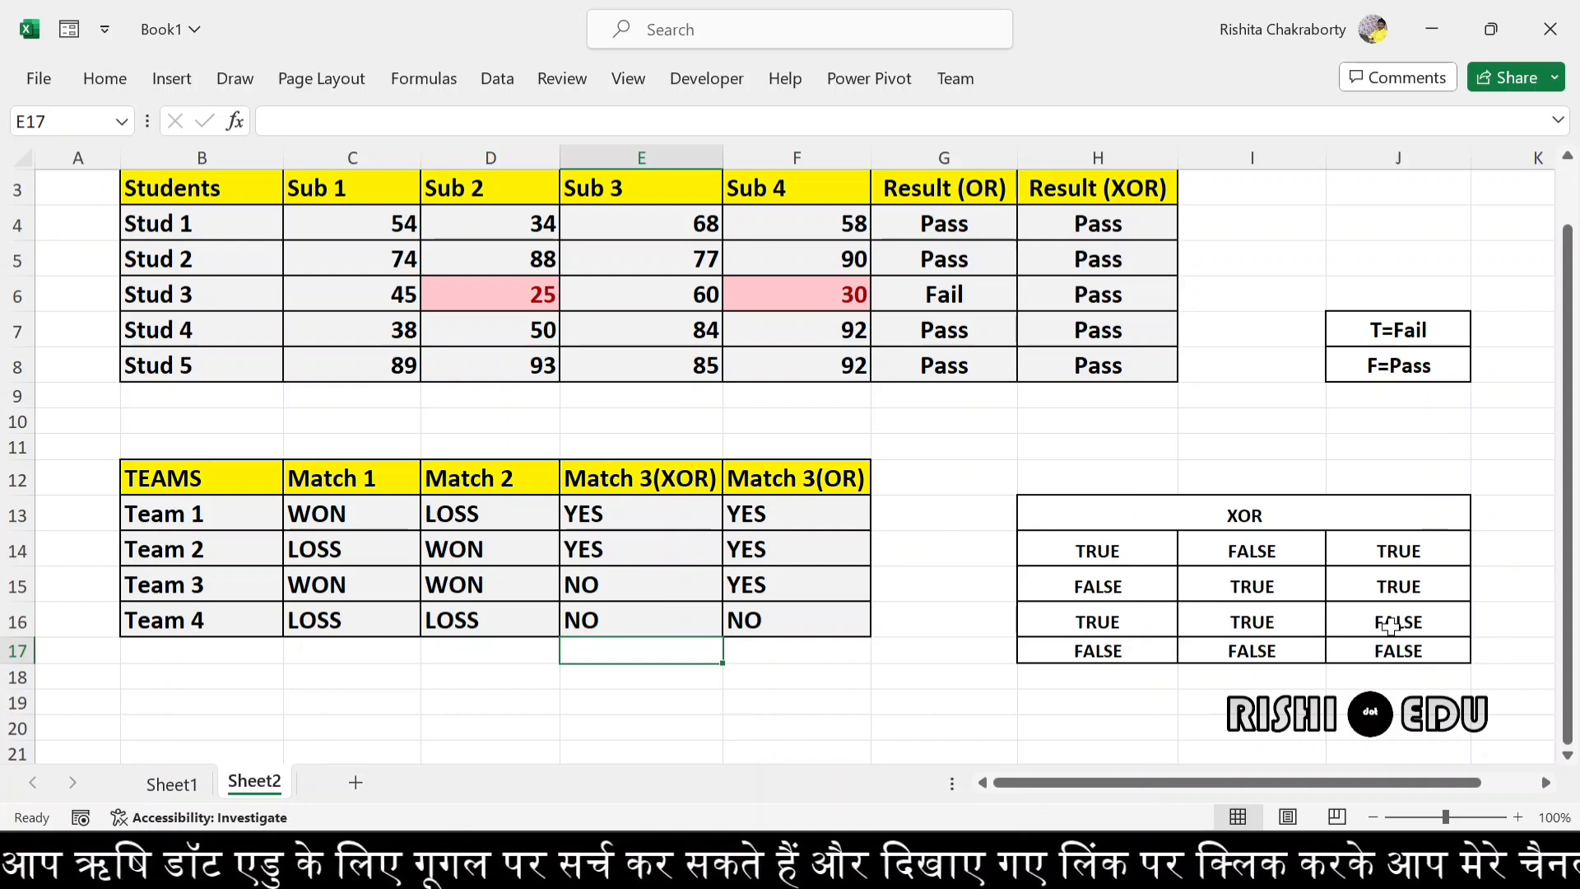
- Review the conditions and the YES and NO outcomes in Team 1's XOR formula in E13
double_click(624, 518)
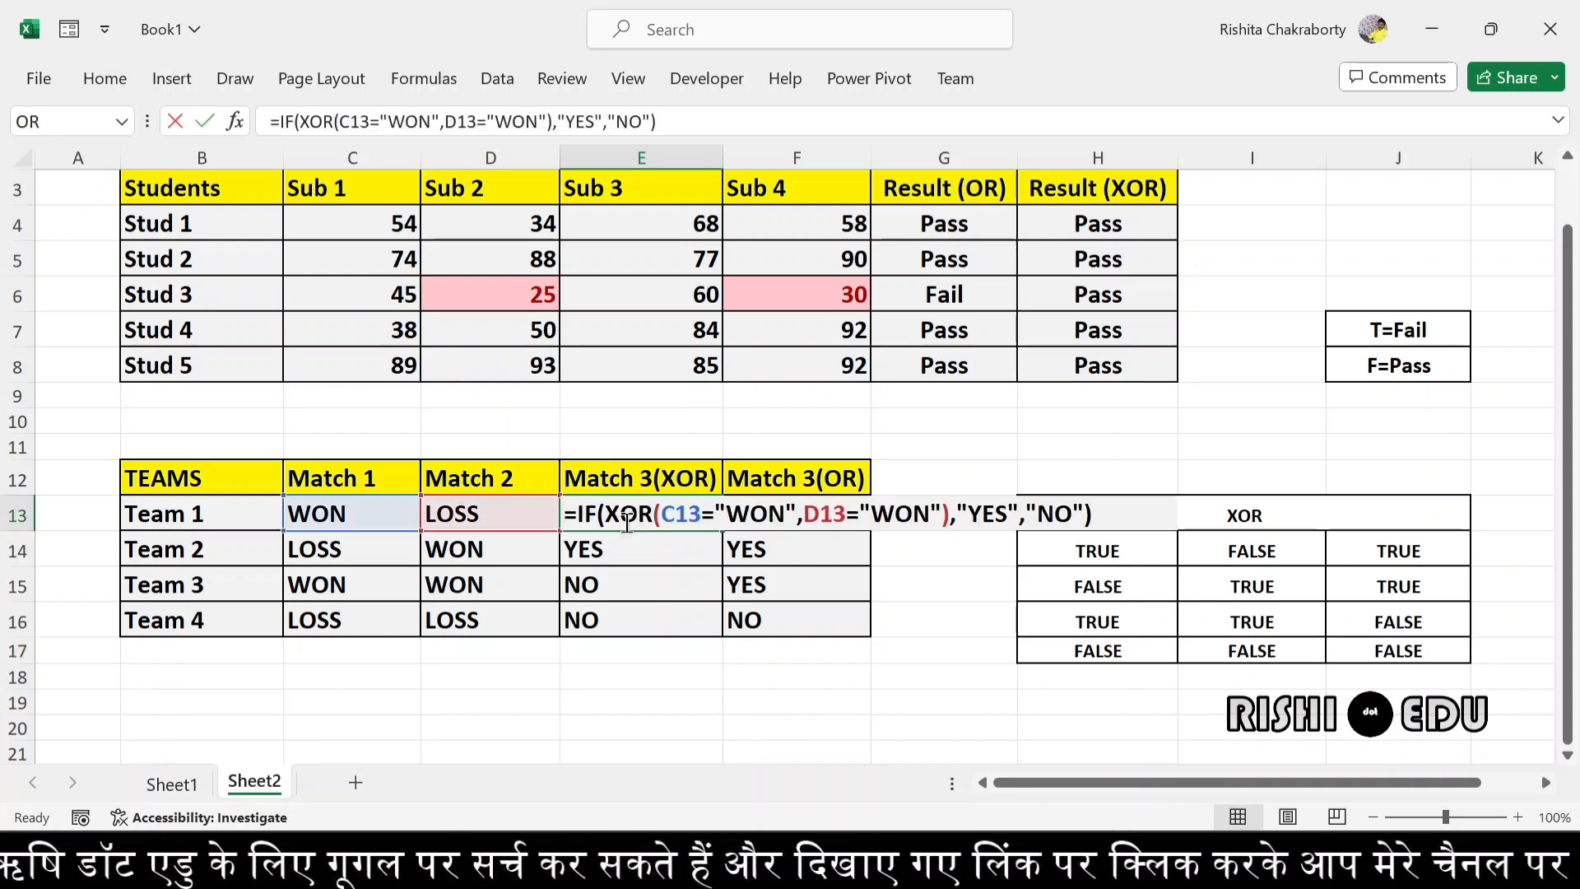
left_click(1099, 514)
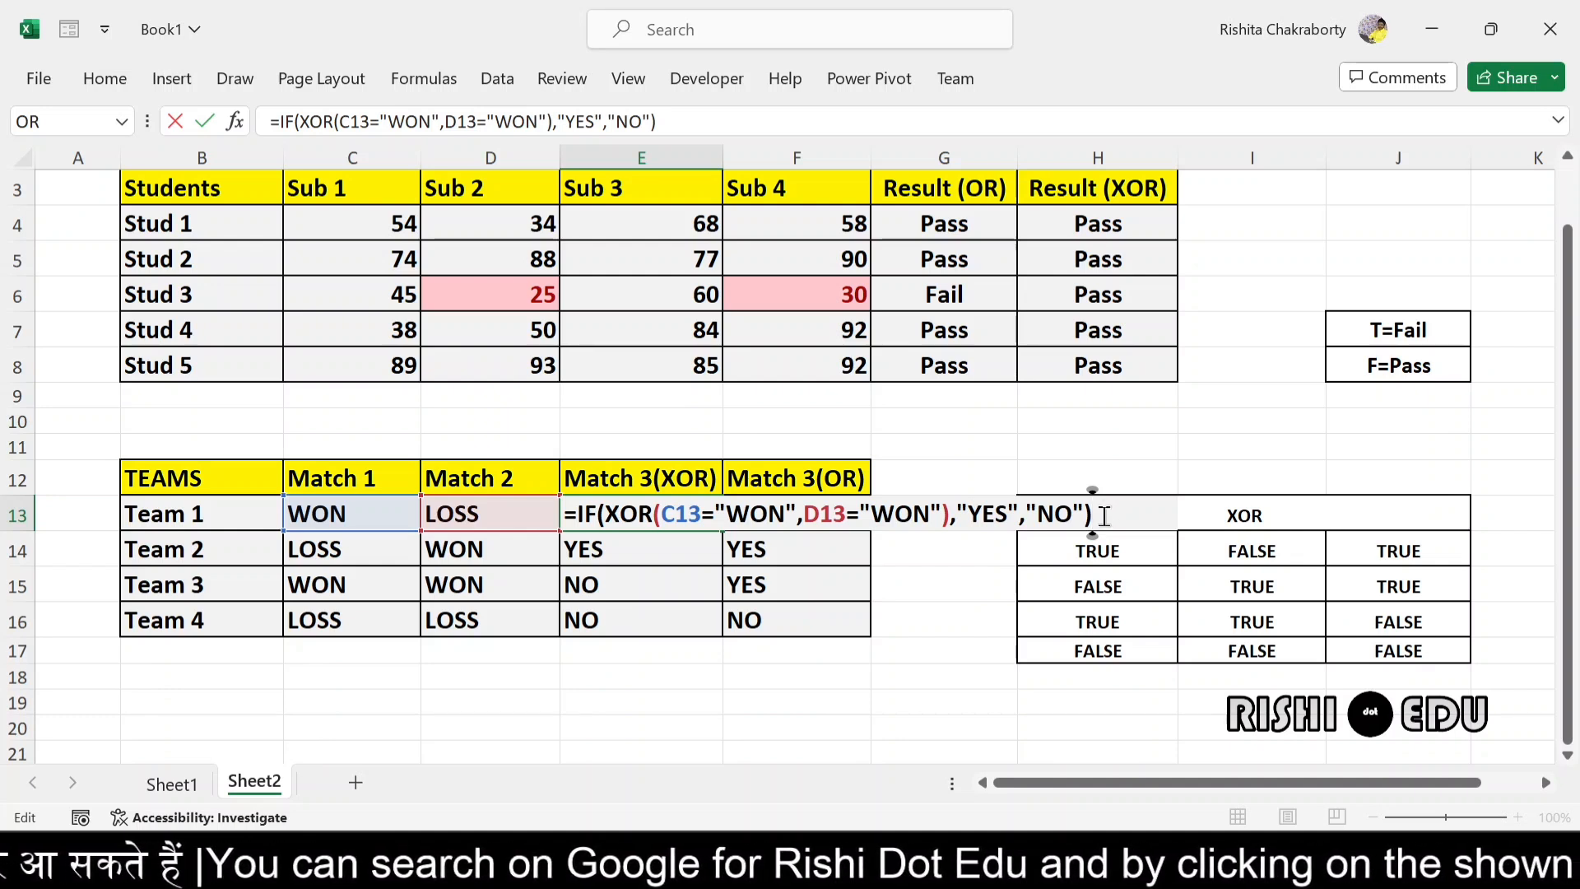
key("Return")
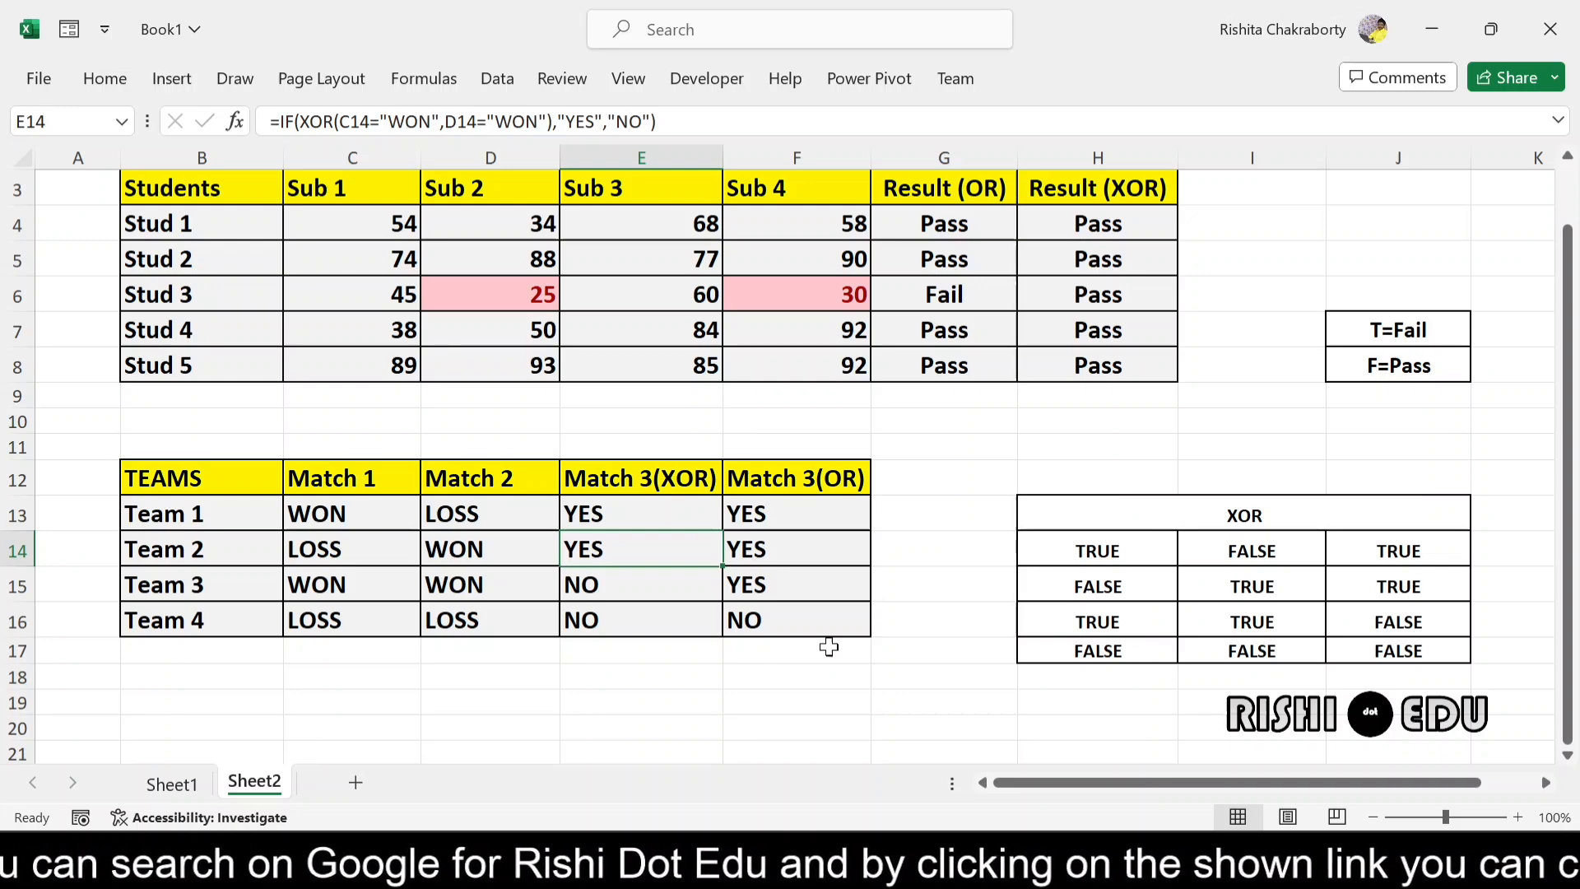
- Compare the OR and XOR truth tables on Sheet1, and return to Sheet2
left_click(170, 785)
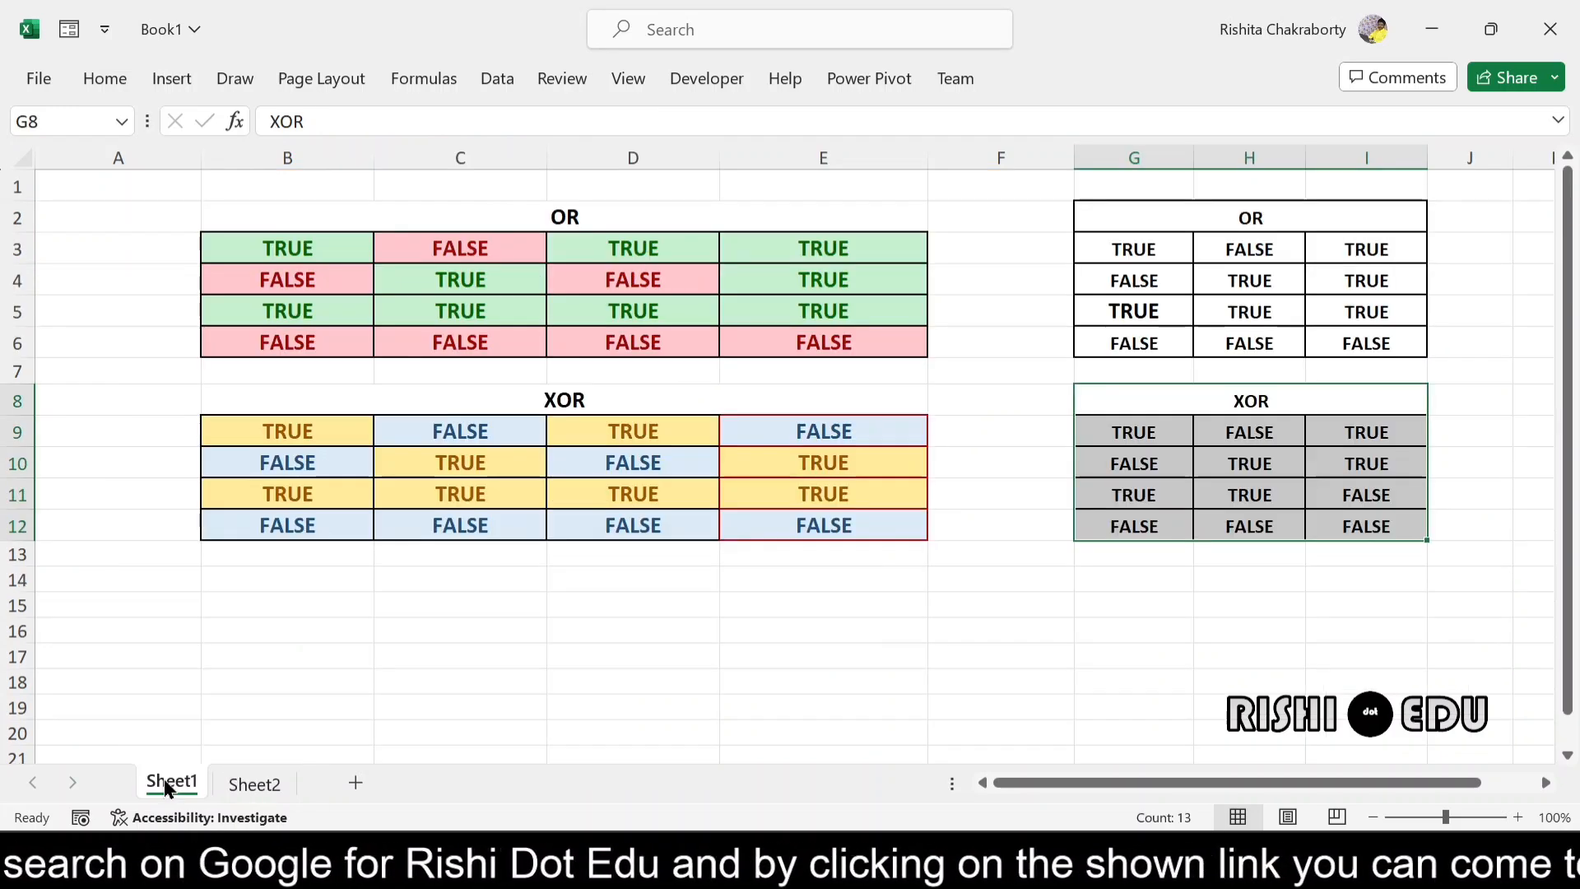
left_click(540, 639)
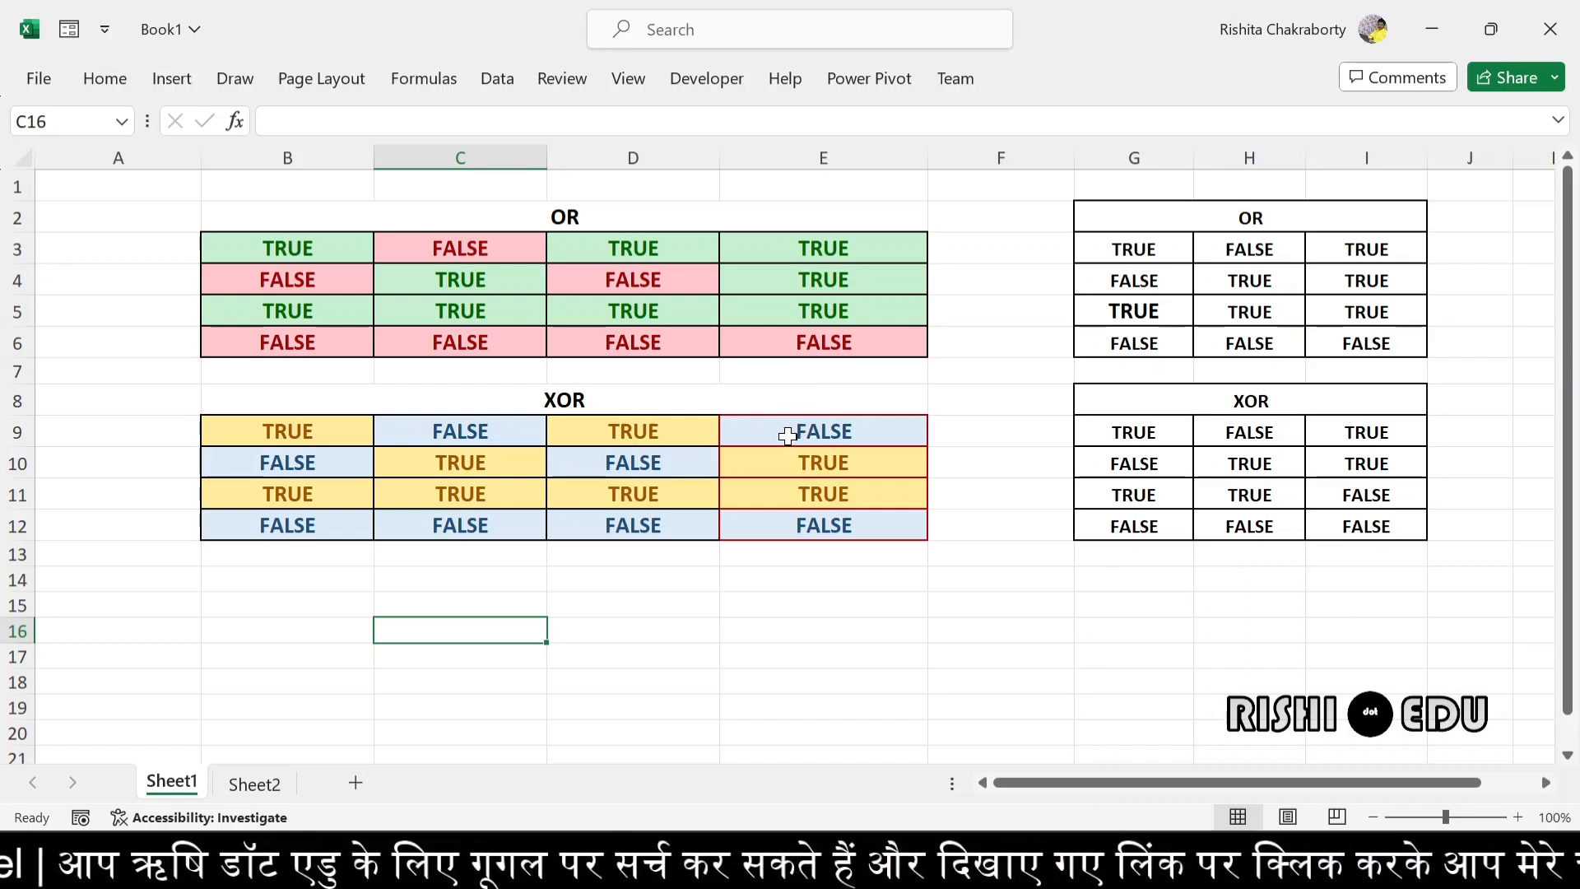
left_click(254, 788)
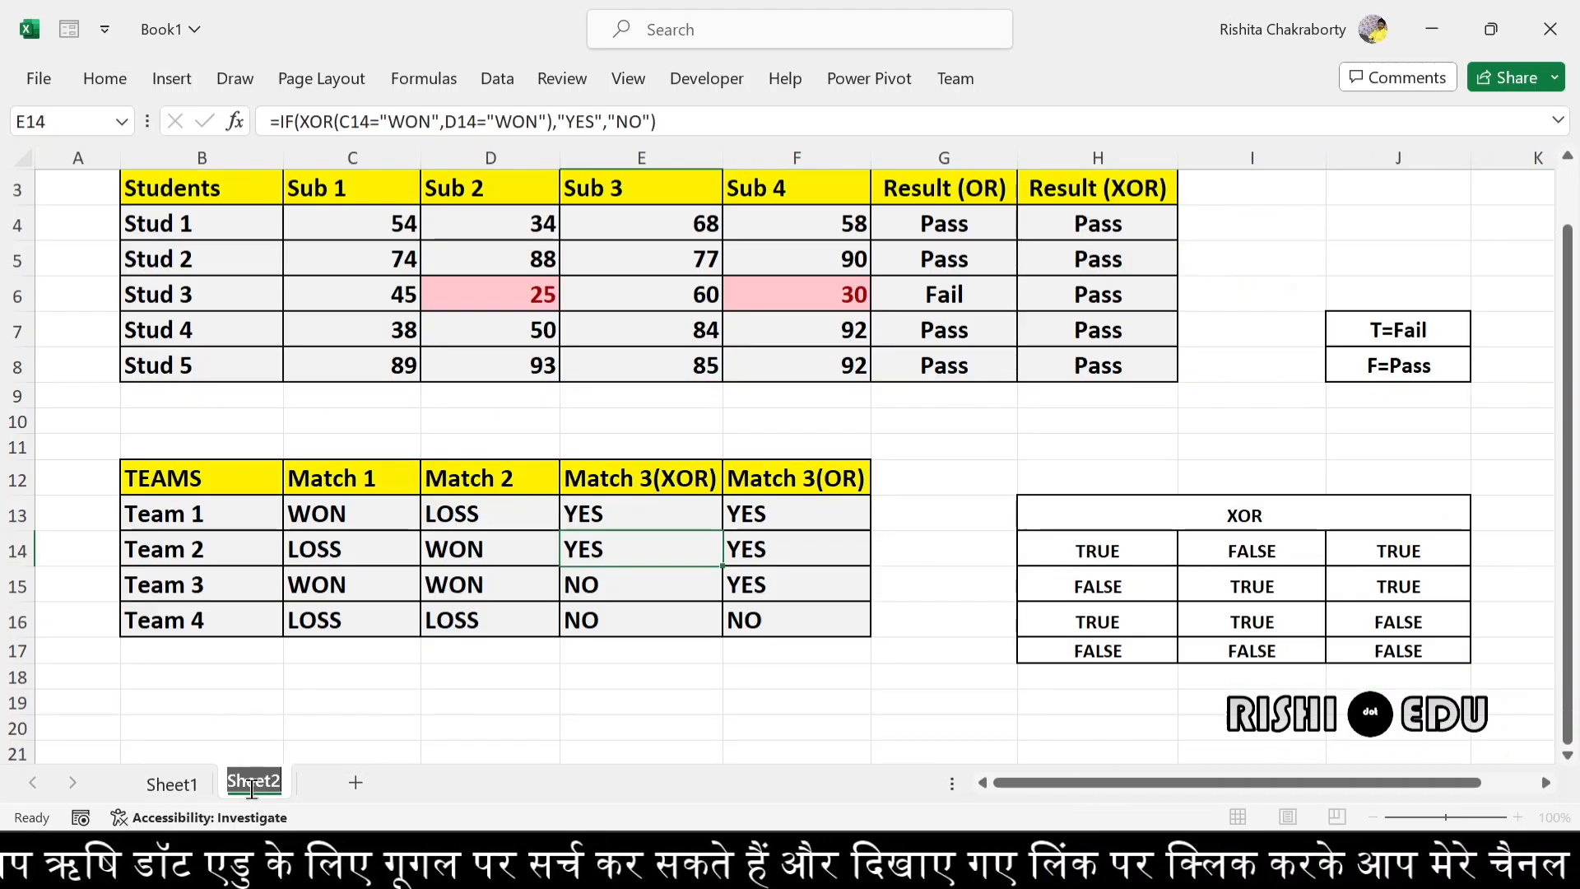
- Recheck how Team 1's formula in E13 combines the Match 1 and Match 2 conditions with XOR
double_click(636, 517)
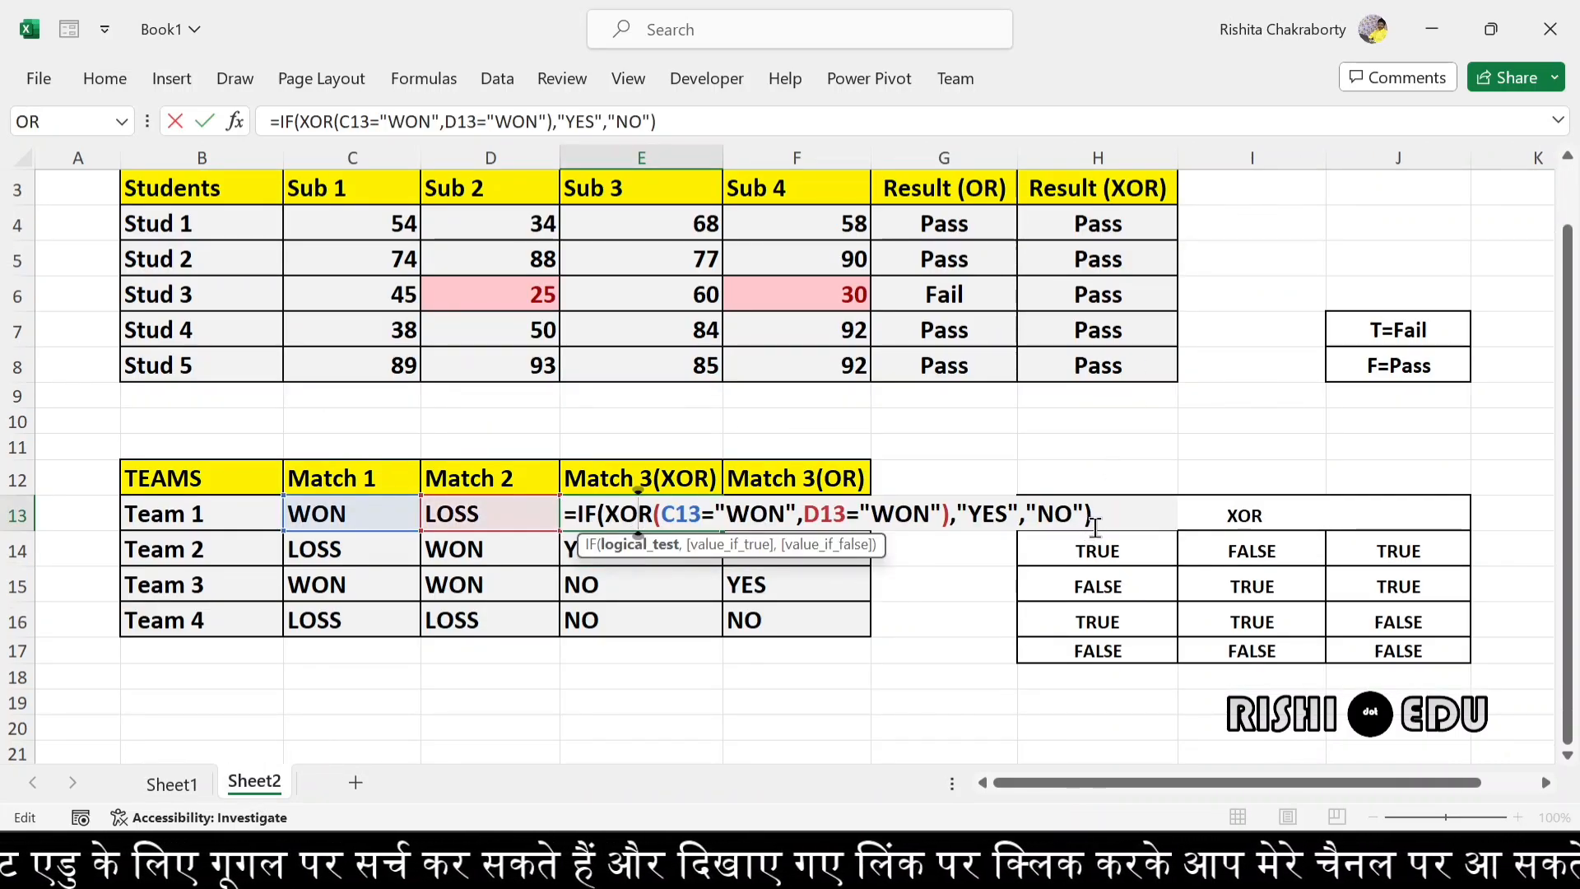
left_click(1115, 520)
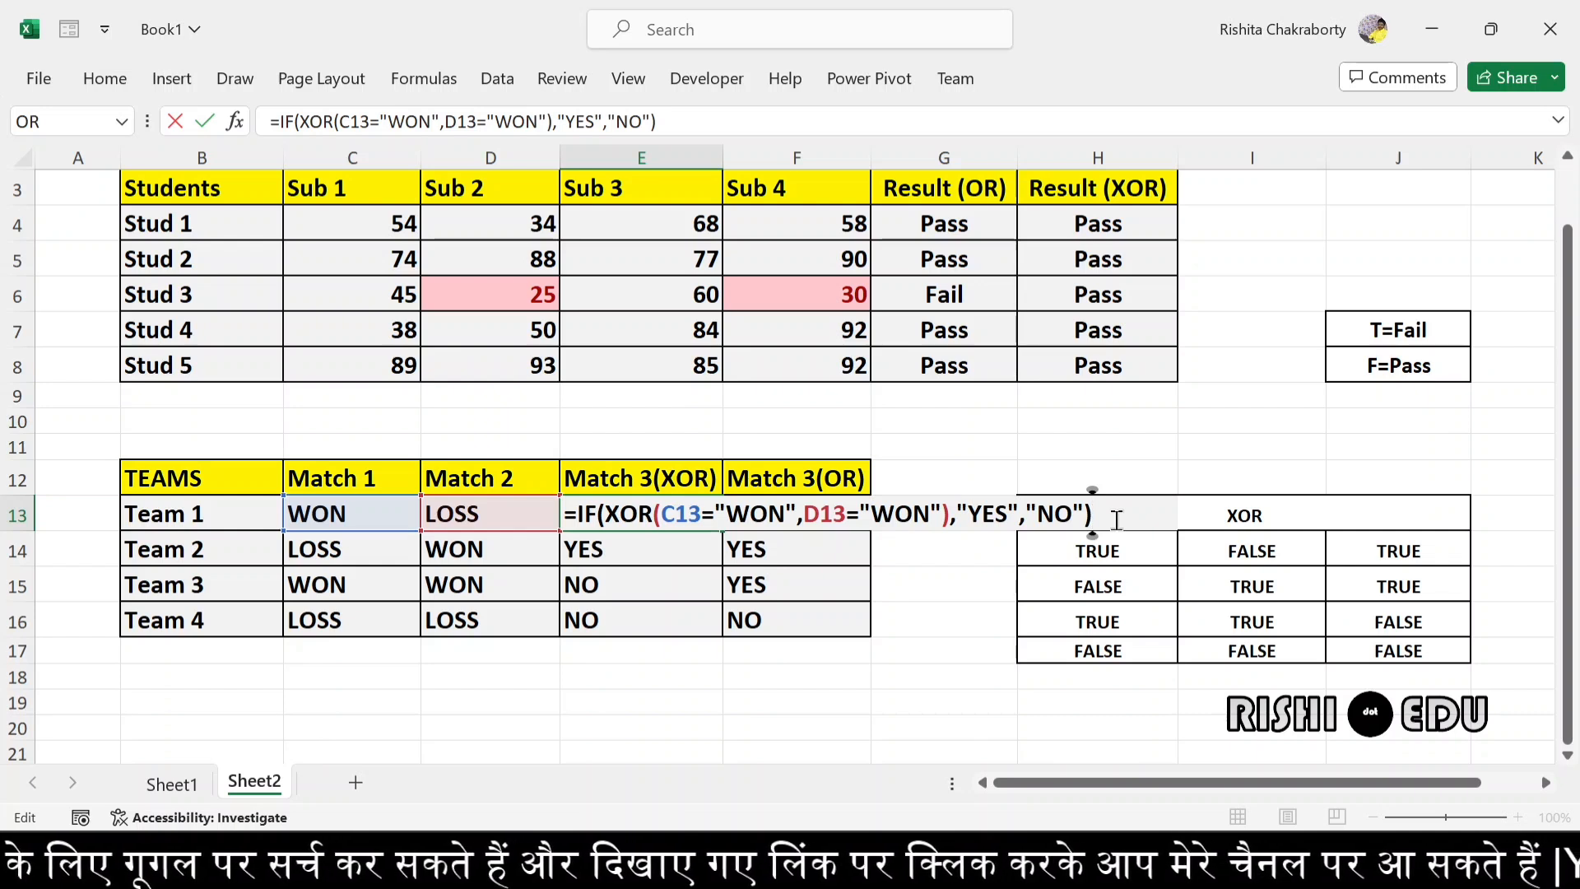
key("Return")
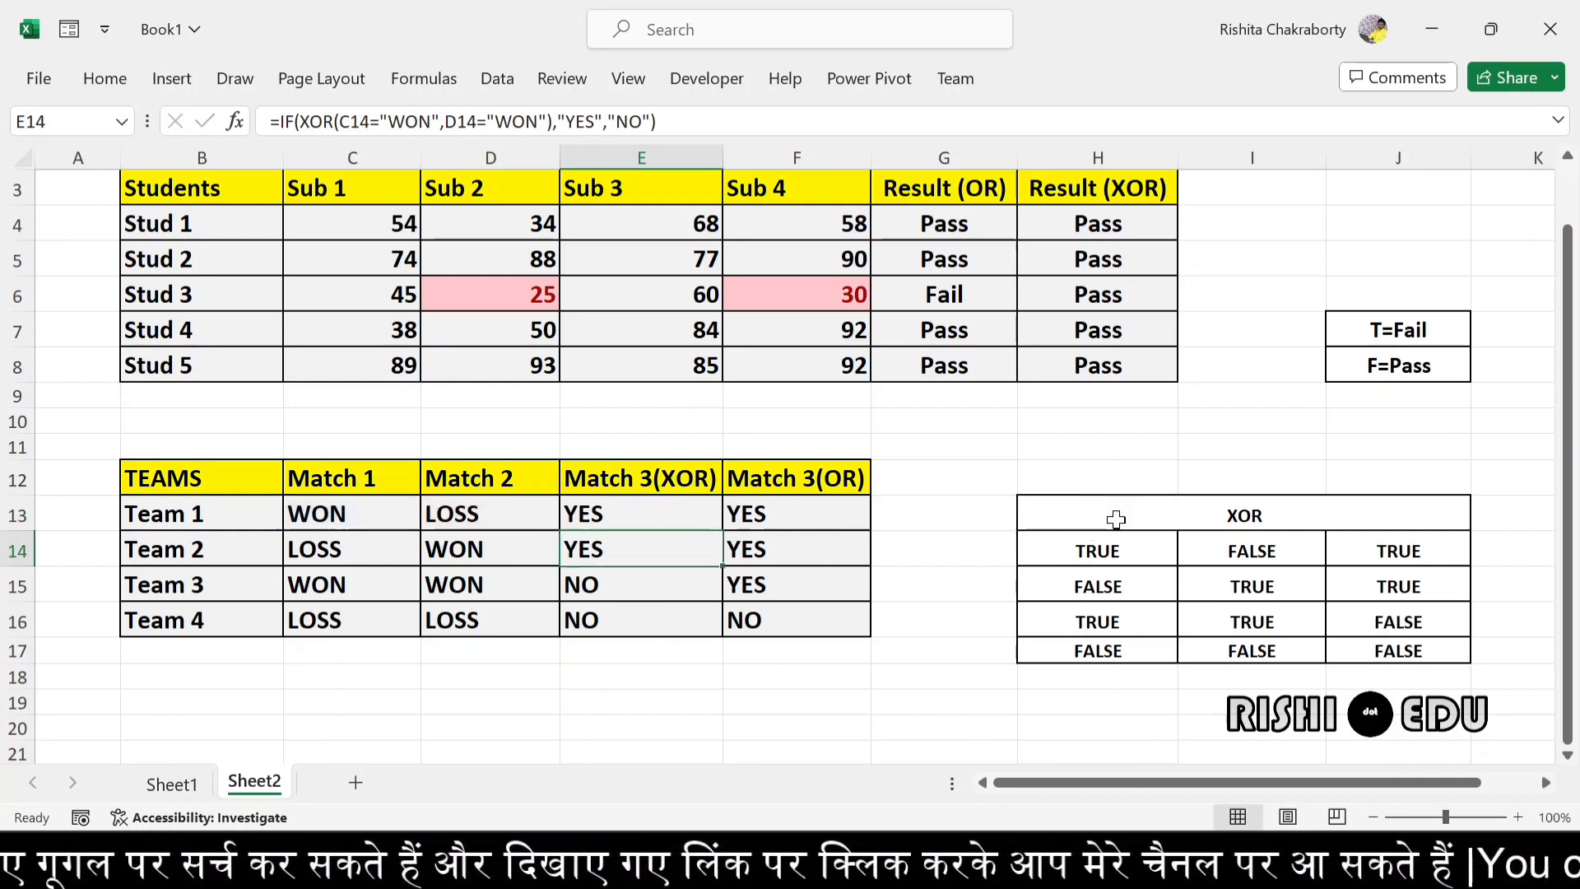